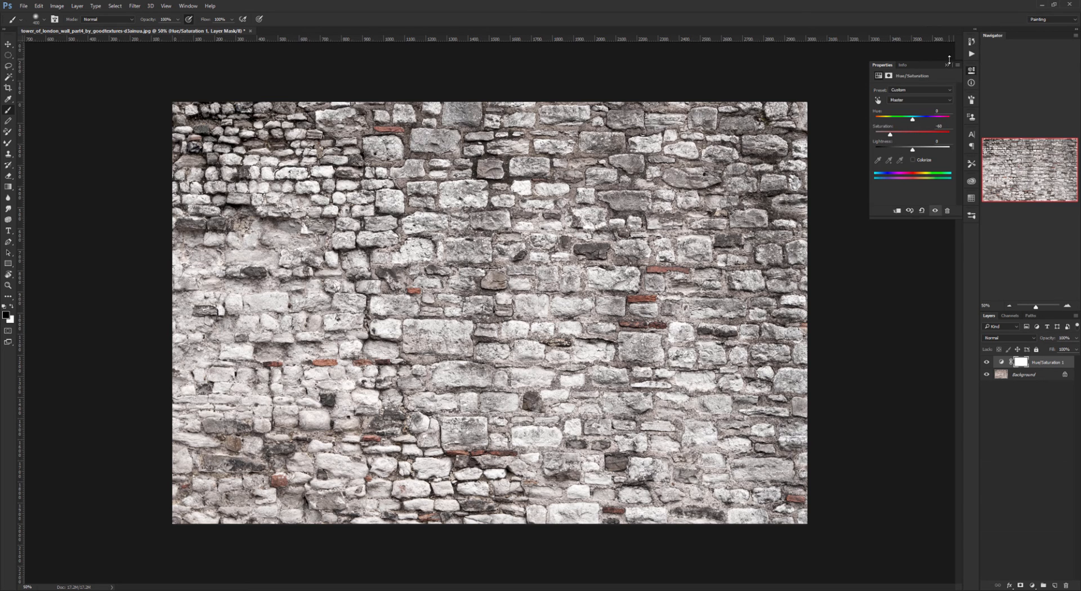
# Step: Add a Levels adjustment above the Hue/Saturation layer and darken the stone wall by shifting its midtones
pyautogui.click(947, 65)
pyautogui.press('v')
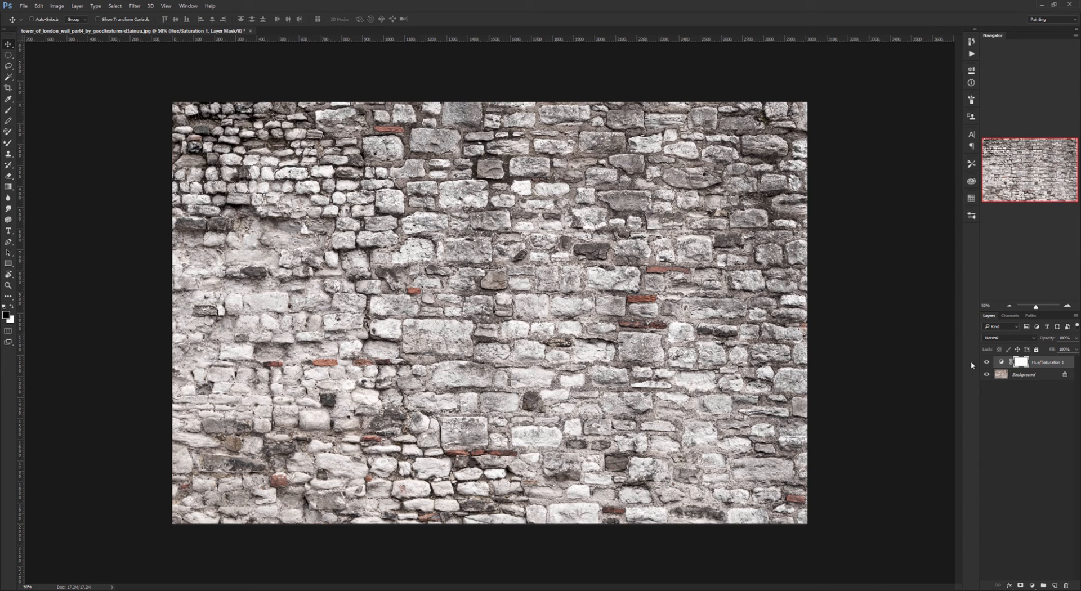
pyautogui.click(1032, 585)
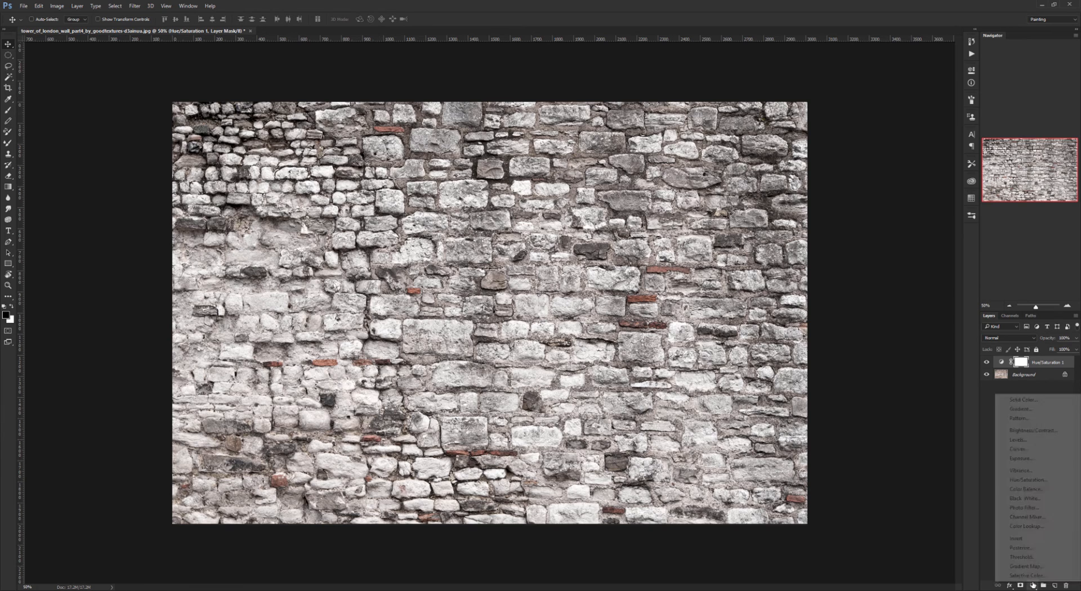
pyautogui.click(1018, 440)
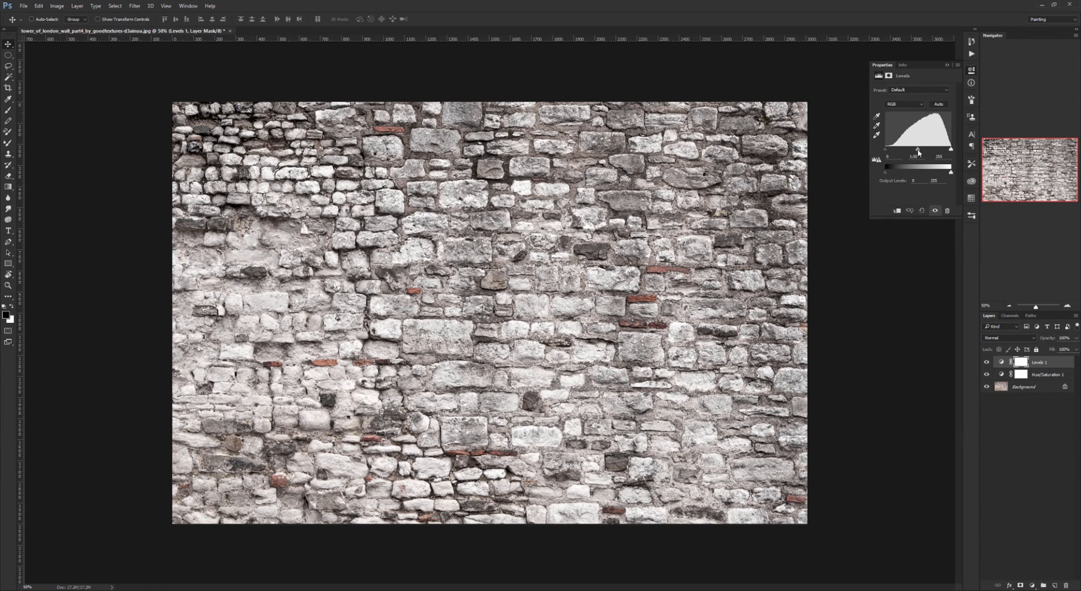
pyautogui.moveTo(918, 149); pyautogui.dragTo(925, 176)
pyautogui.click(945, 66)
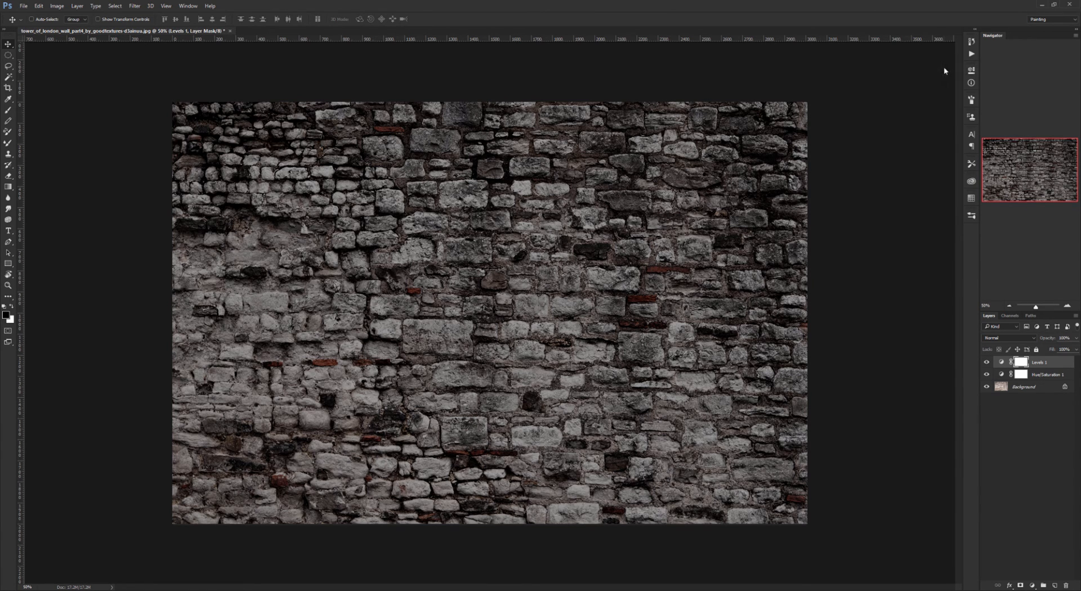
# Step: Add a black (000000) Solid Color fill layer over the wall and reduce its opacity to 60%
pyautogui.click(1032, 585)
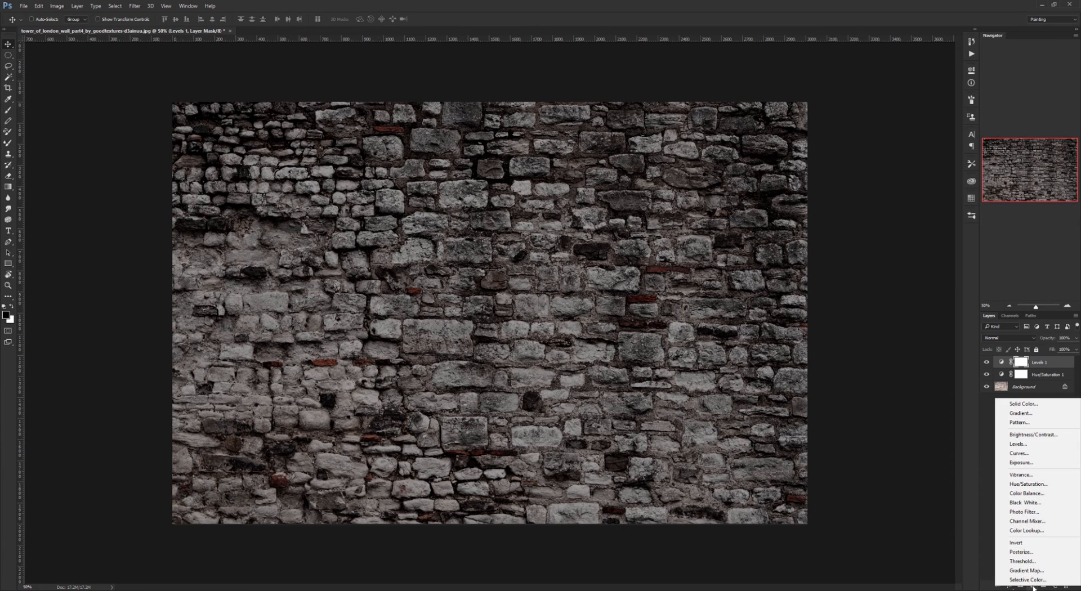
pyautogui.click(1019, 406)
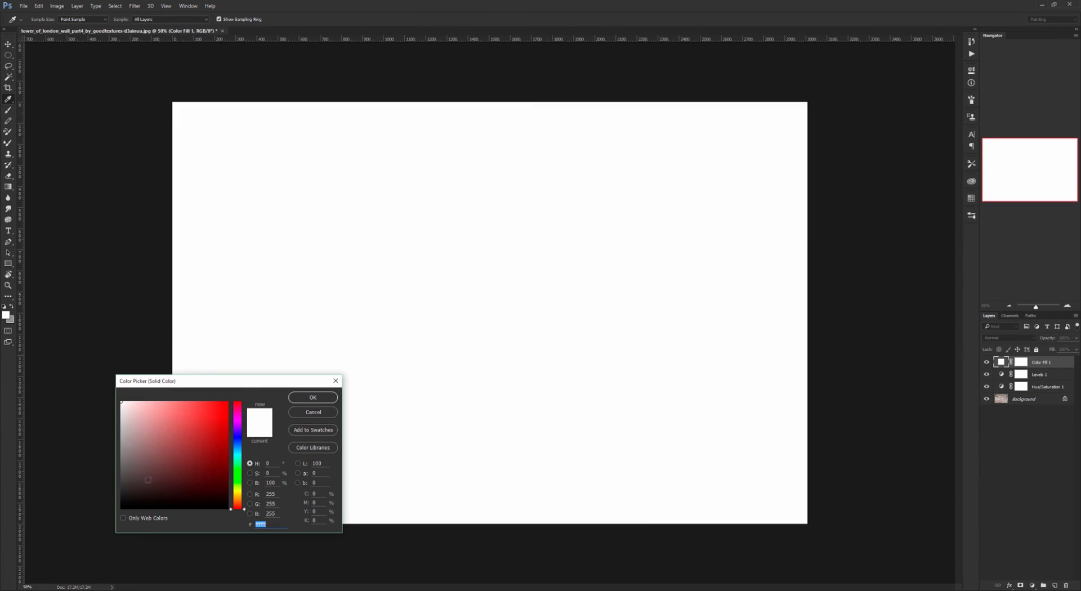
pyautogui.click(120, 509)
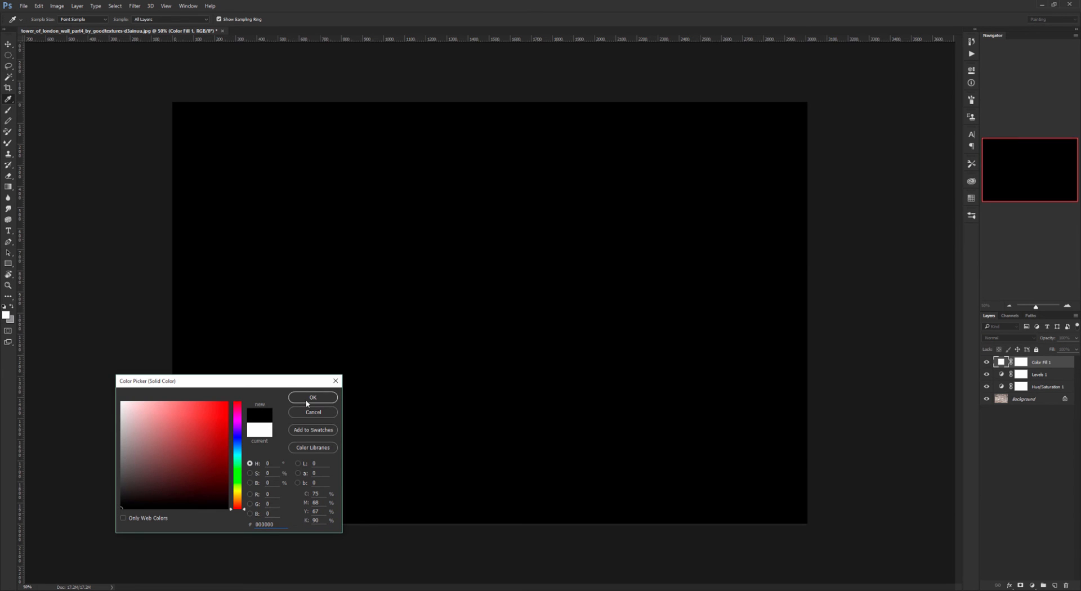
pyautogui.click(313, 397)
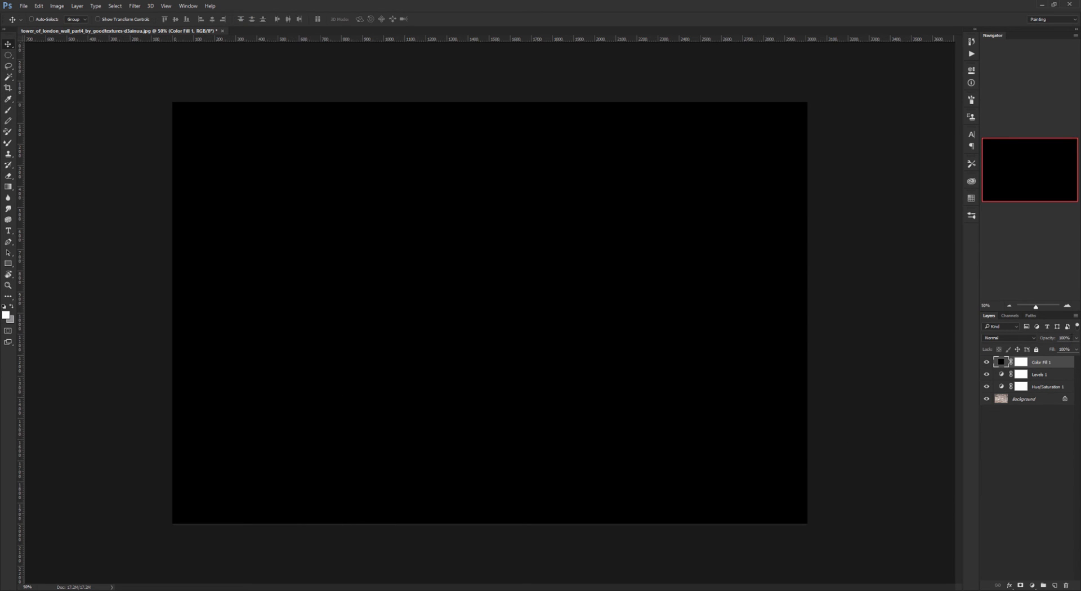
pyautogui.click(1075, 339)
pyautogui.moveTo(1070, 350); pyautogui.dragTo(1060, 351)
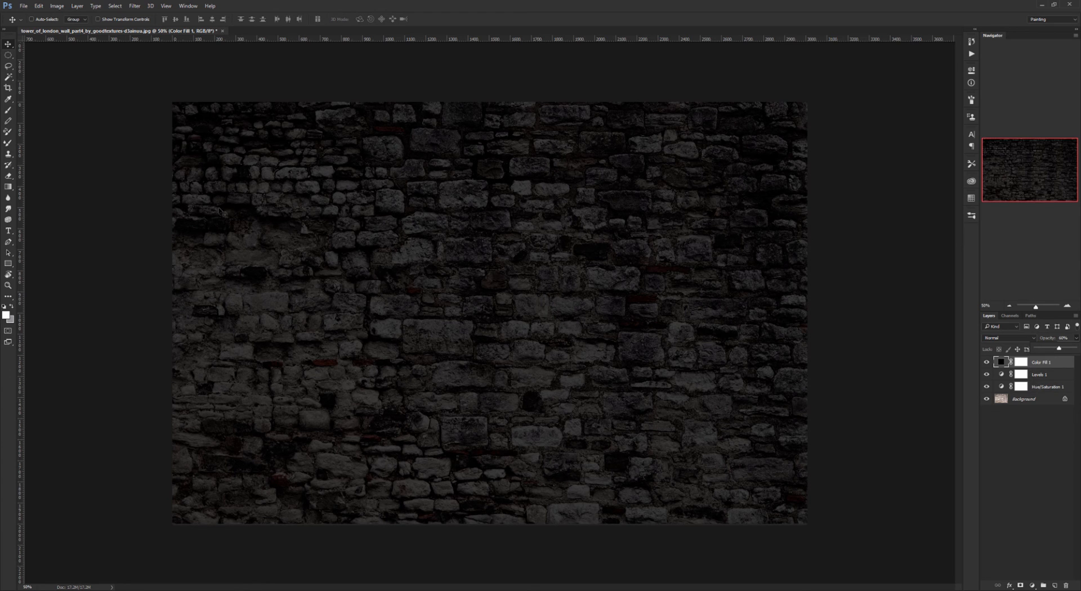
# Step: Choose the BPneon font for the Type tool
pyautogui.click(7, 232)
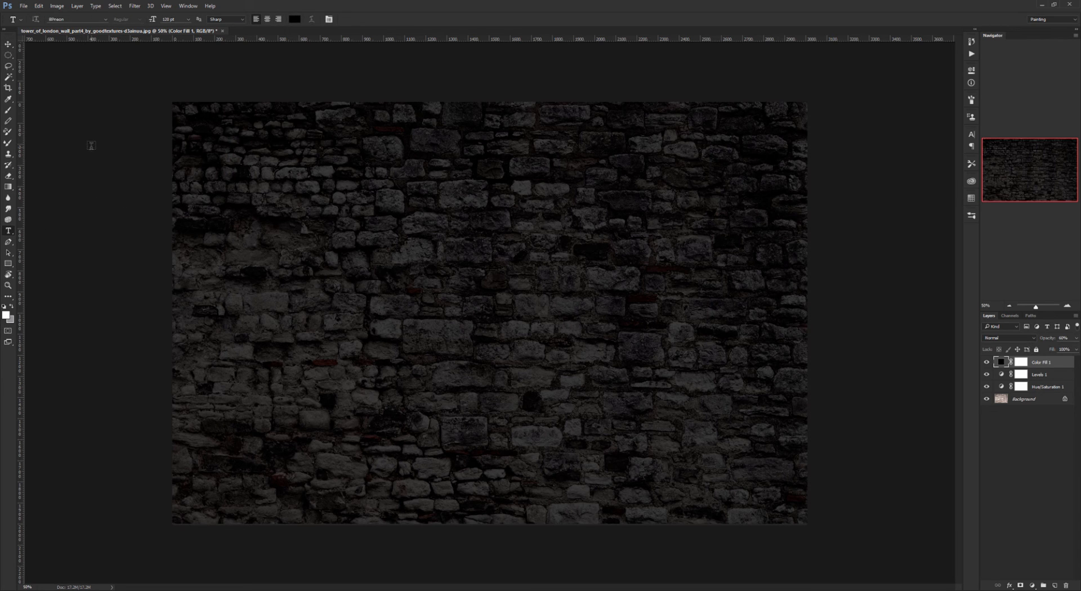
pyautogui.click(106, 21)
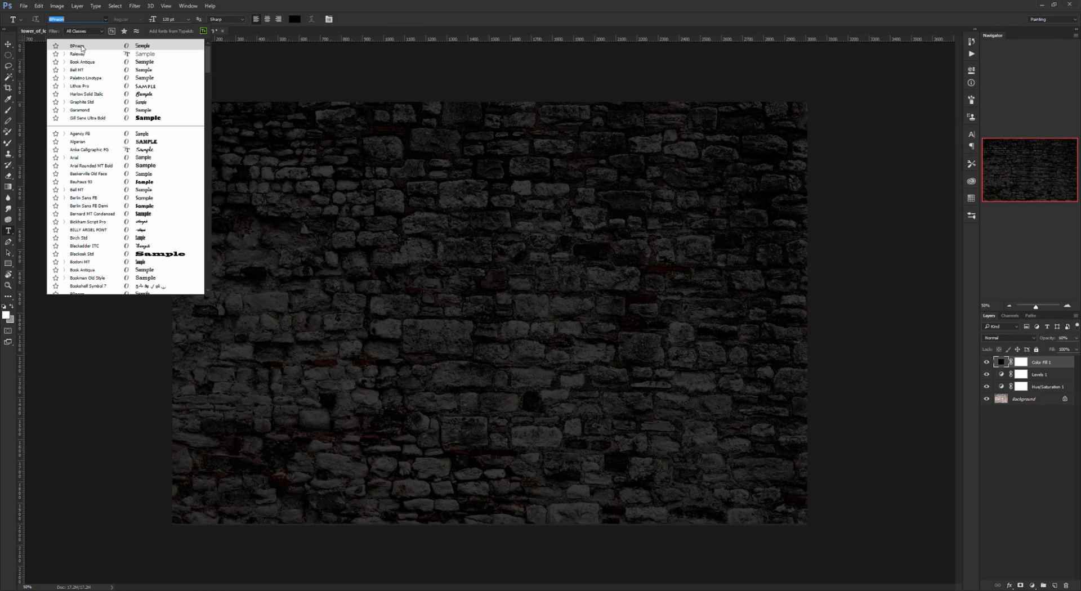
pyautogui.click(81, 44)
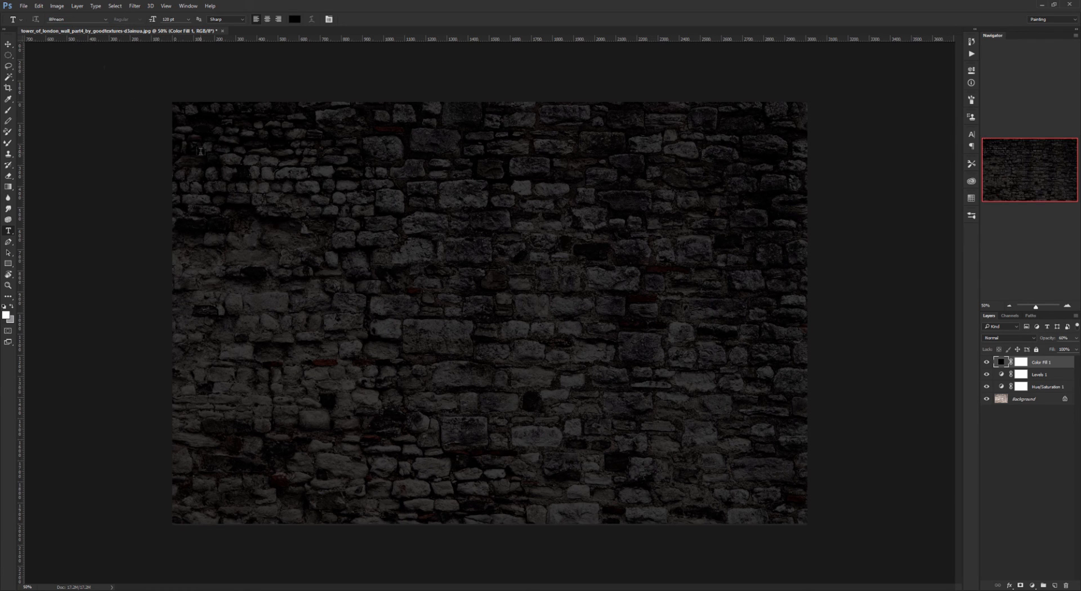
# Step: Set the text color to a medium purple
pyautogui.click(294, 21)
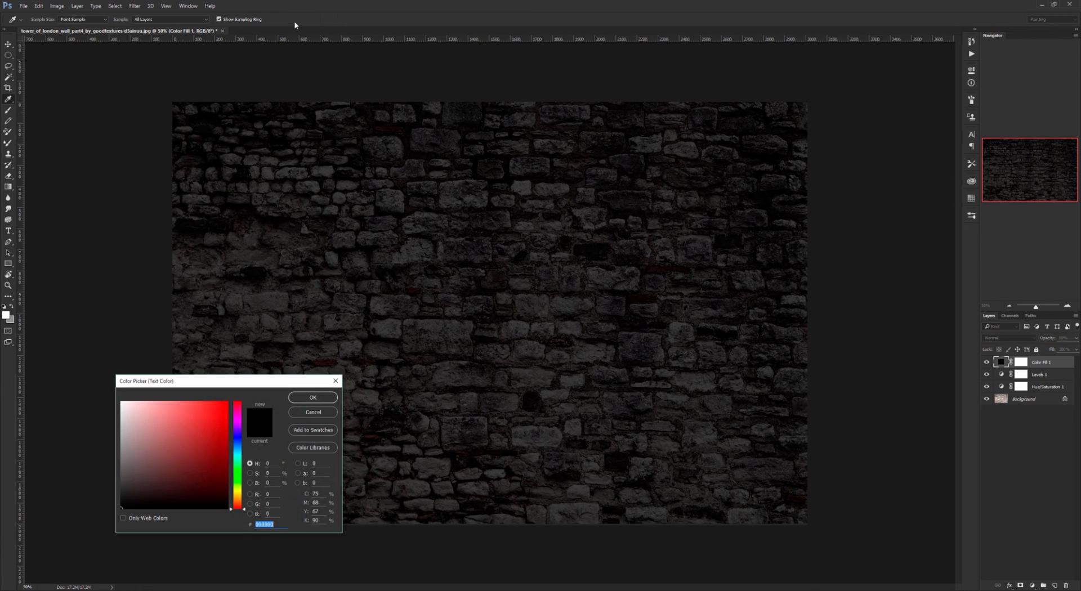
pyautogui.click(239, 431)
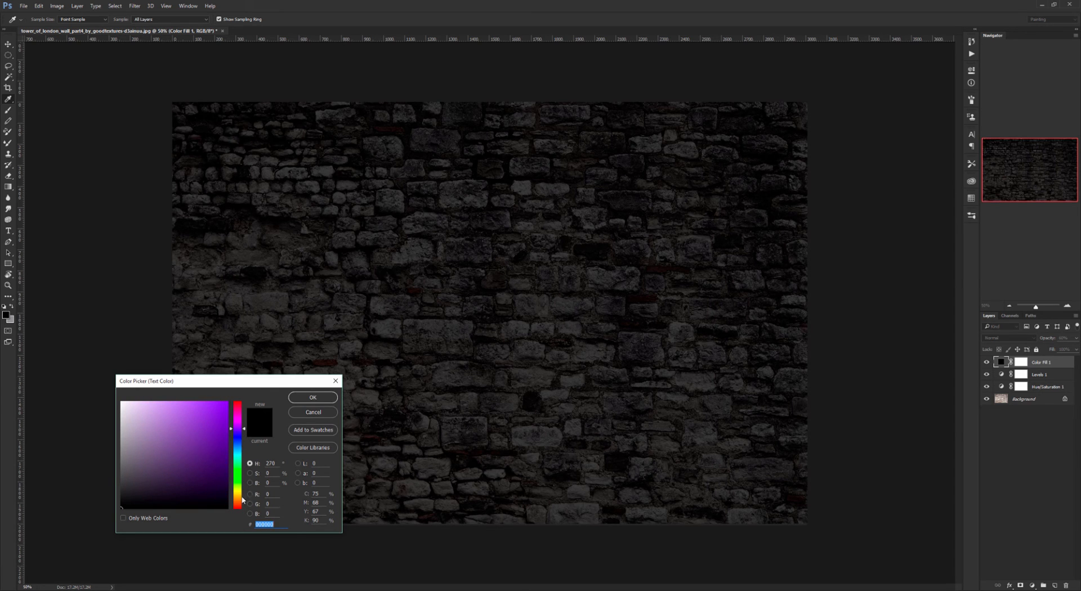
pyautogui.click(240, 413)
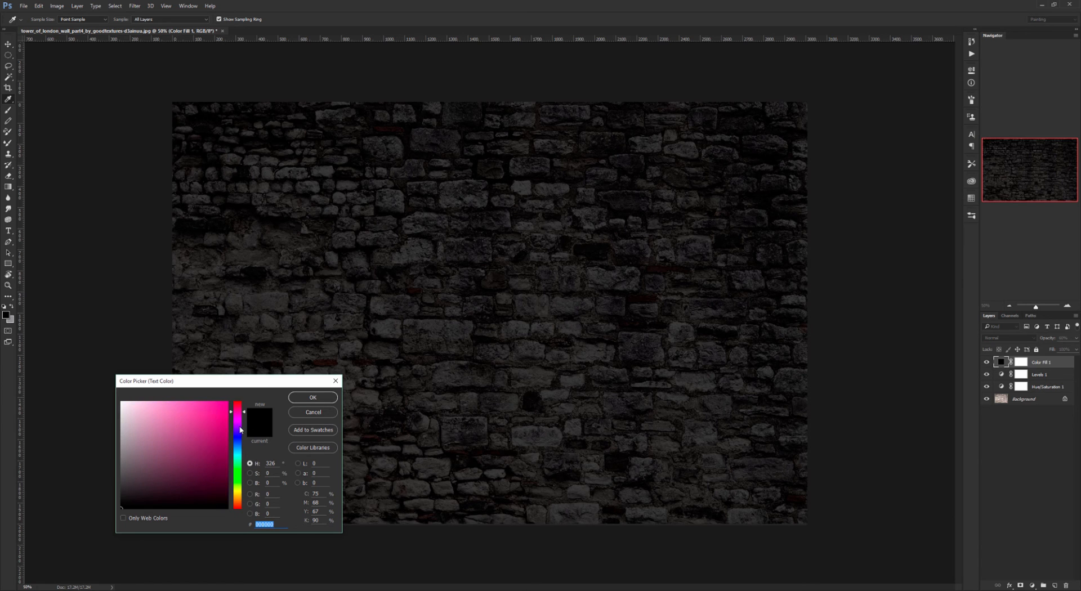
pyautogui.click(241, 428)
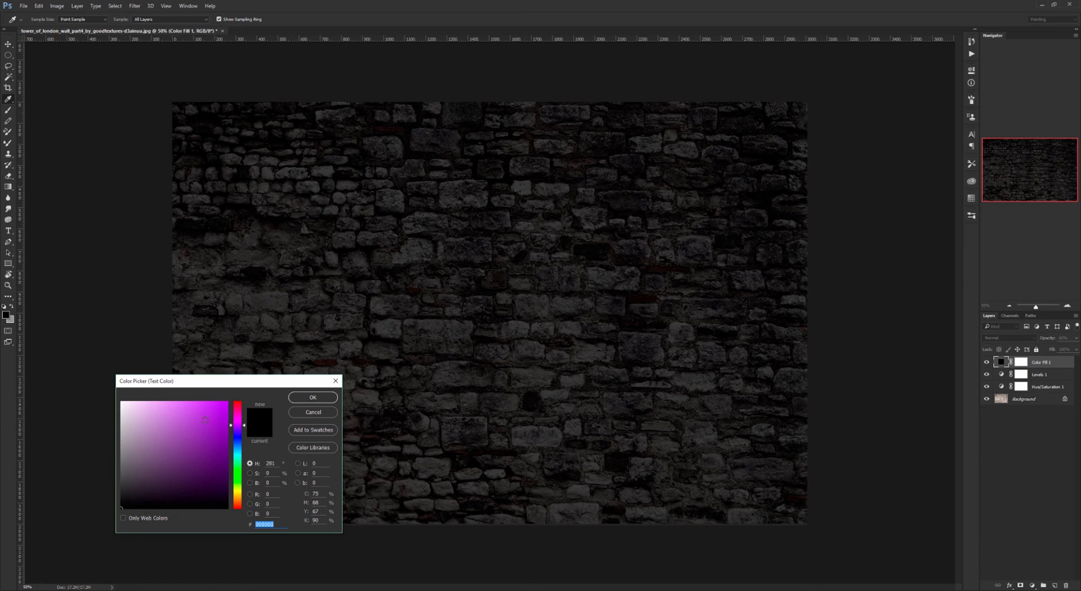
pyautogui.click(244, 429)
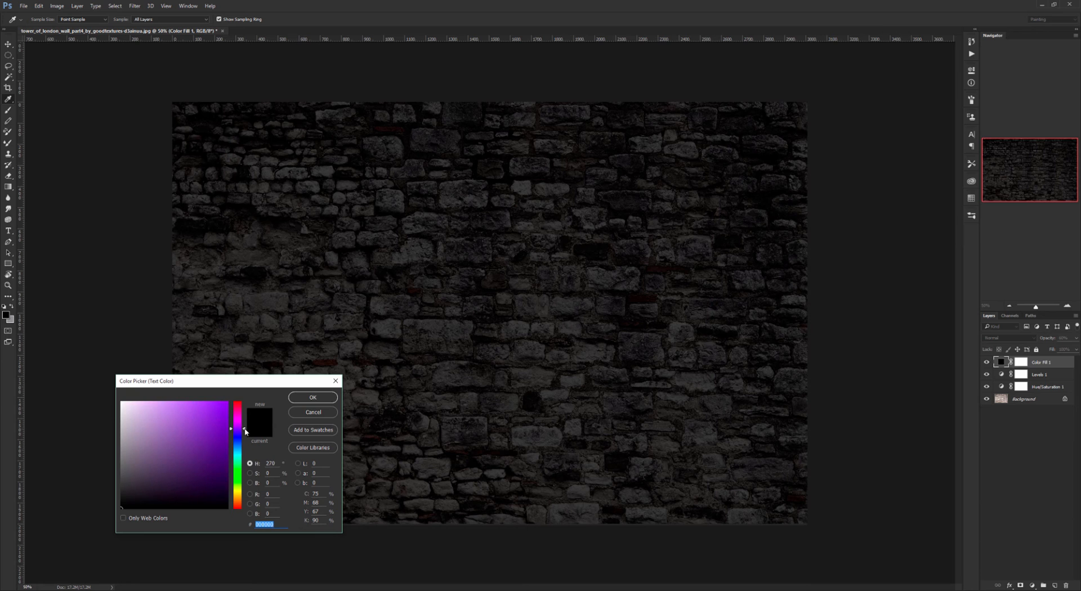
pyautogui.click(196, 430)
pyautogui.click(204, 443)
pyautogui.click(191, 428)
pyautogui.moveTo(244, 432); pyautogui.dragTo(241, 433)
pyautogui.click(313, 397)
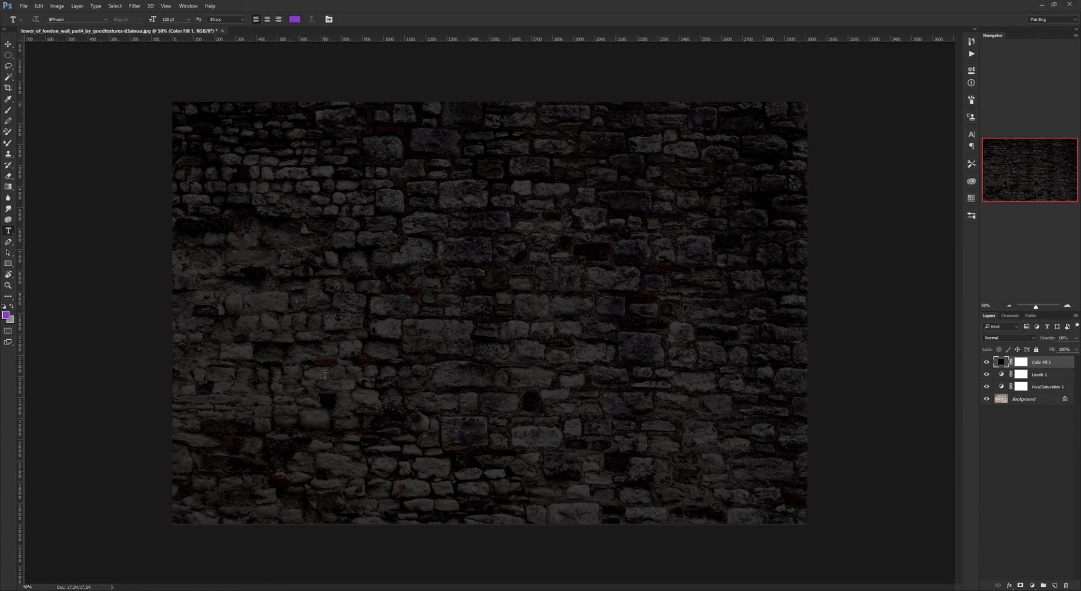
# Step: Add the text NEON at 120 pt, position it in the upper middle of the wall and commit it
pyautogui.click(283, 248)
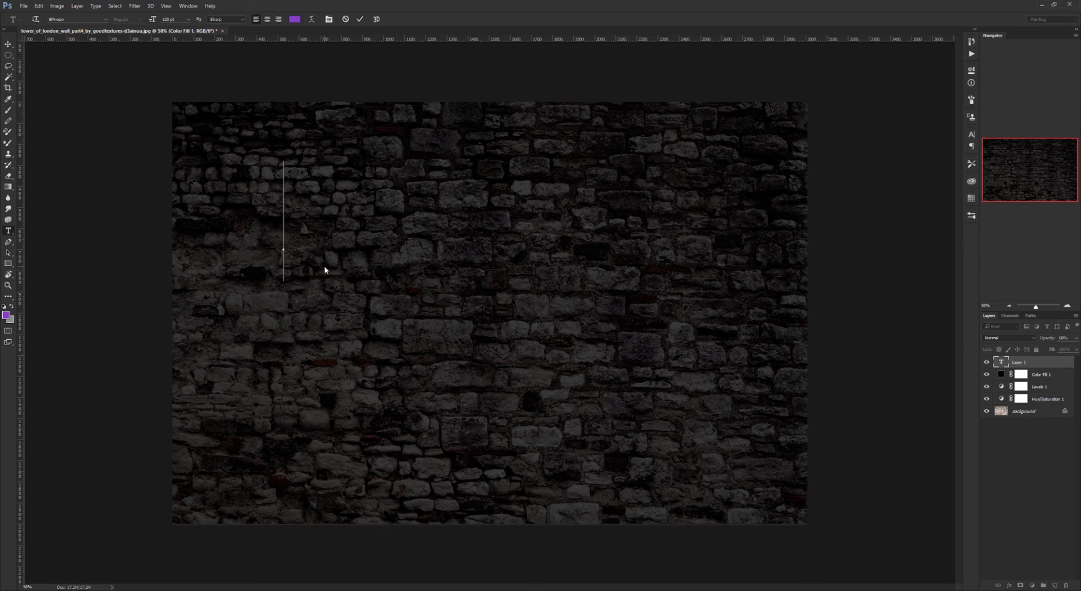
pyautogui.write('N')
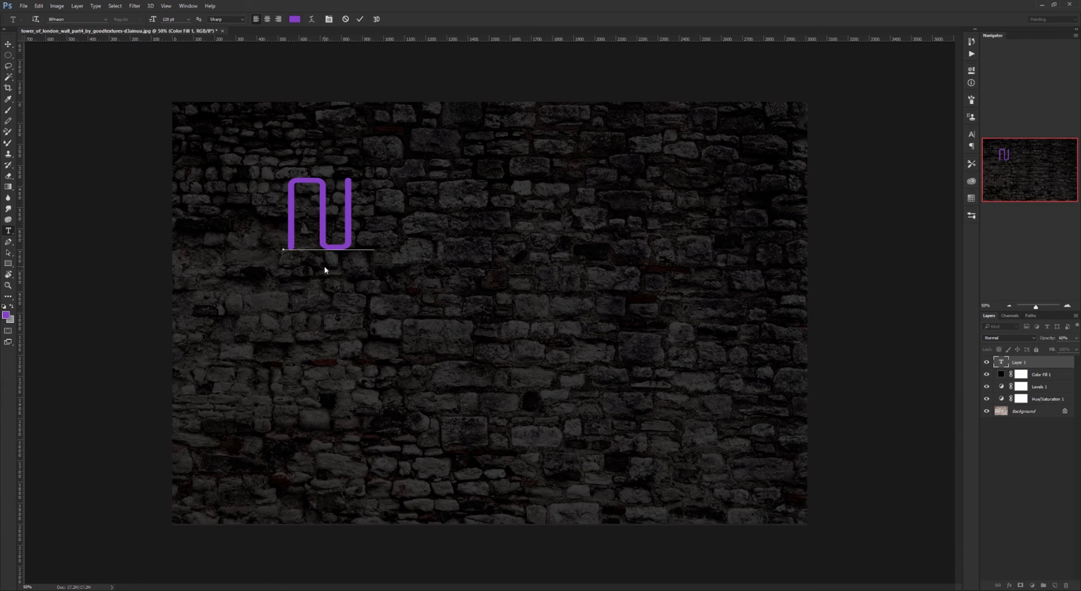
pyautogui.write('EON')
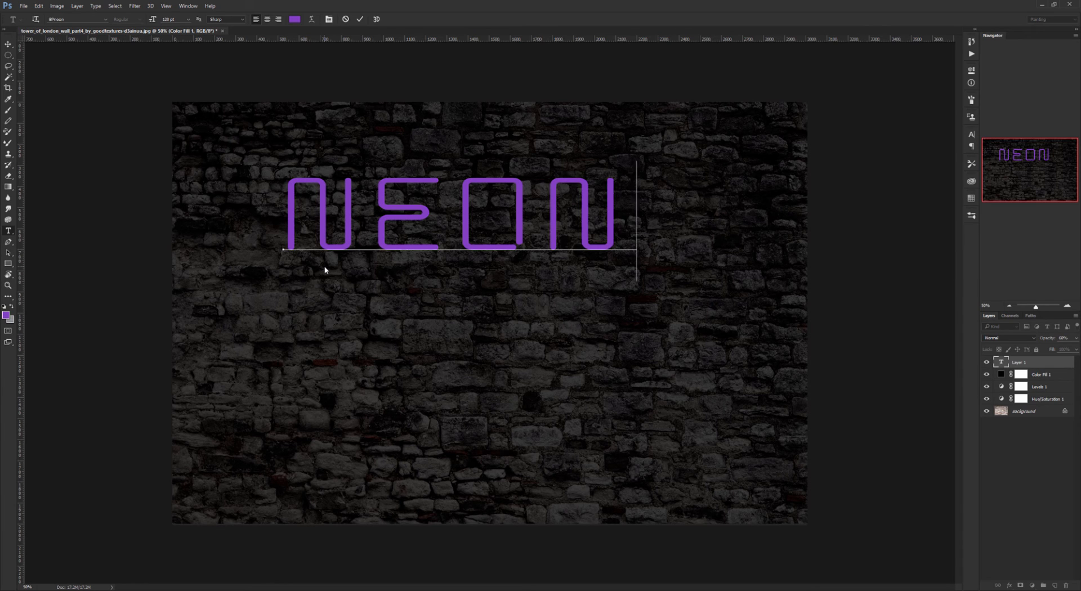
pyautogui.moveTo(349, 307); pyautogui.dragTo(377, 327)
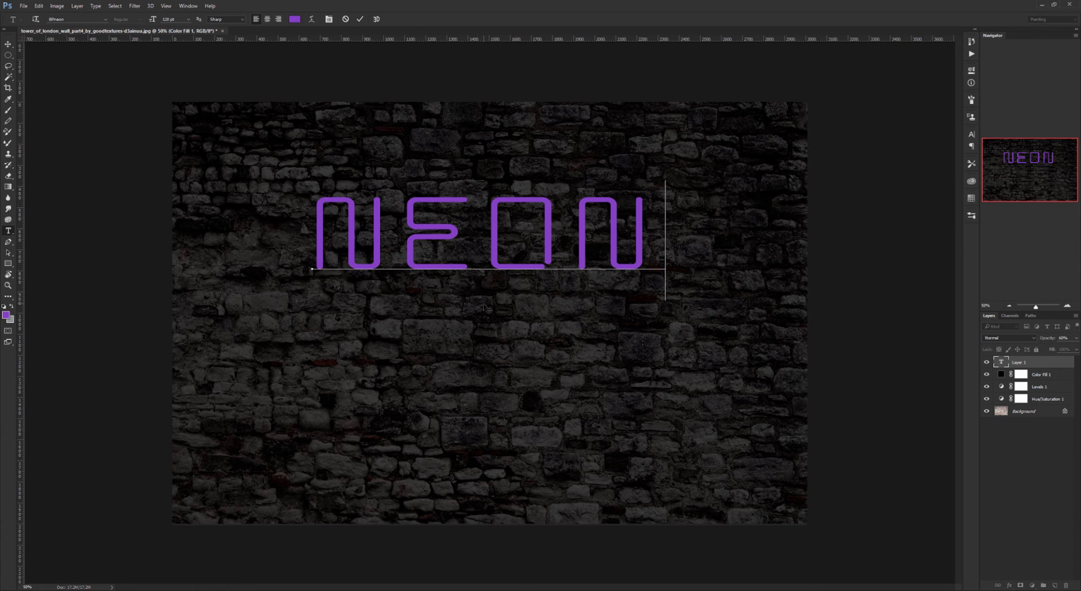
pyautogui.moveTo(484, 304); pyautogui.dragTo(483, 307)
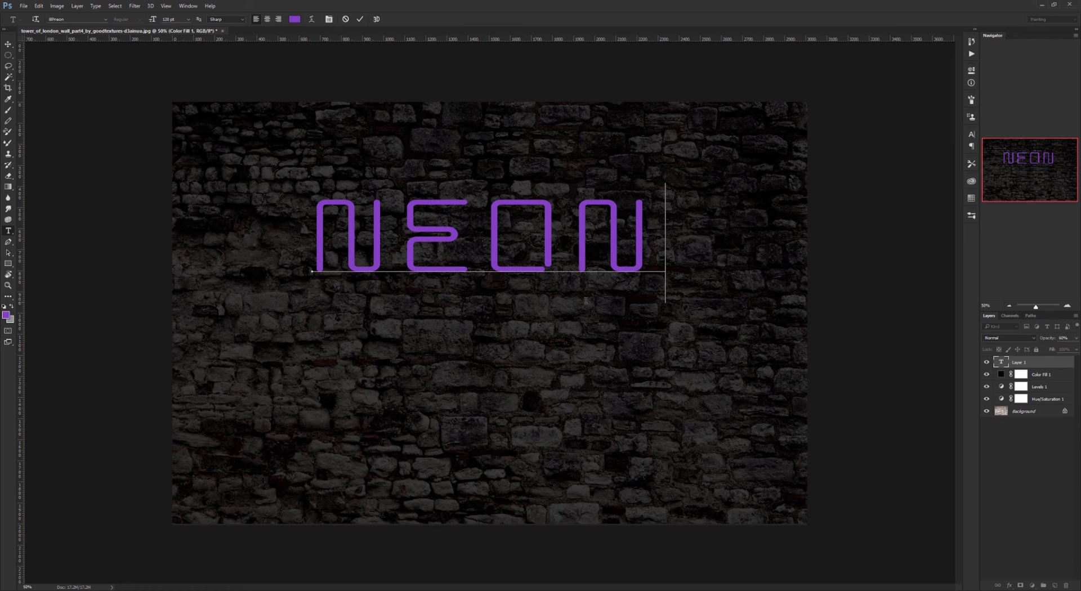
pyautogui.click(360, 19)
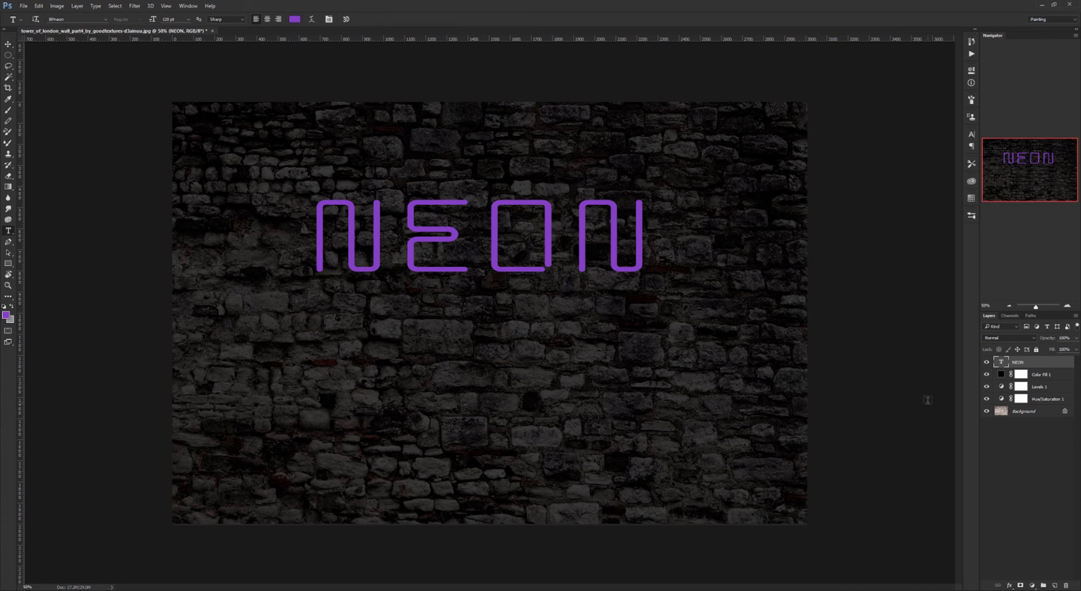
# Step: Add a Drop Shadow to the NEON text with its angle set to -90°
pyautogui.click(1009, 586)
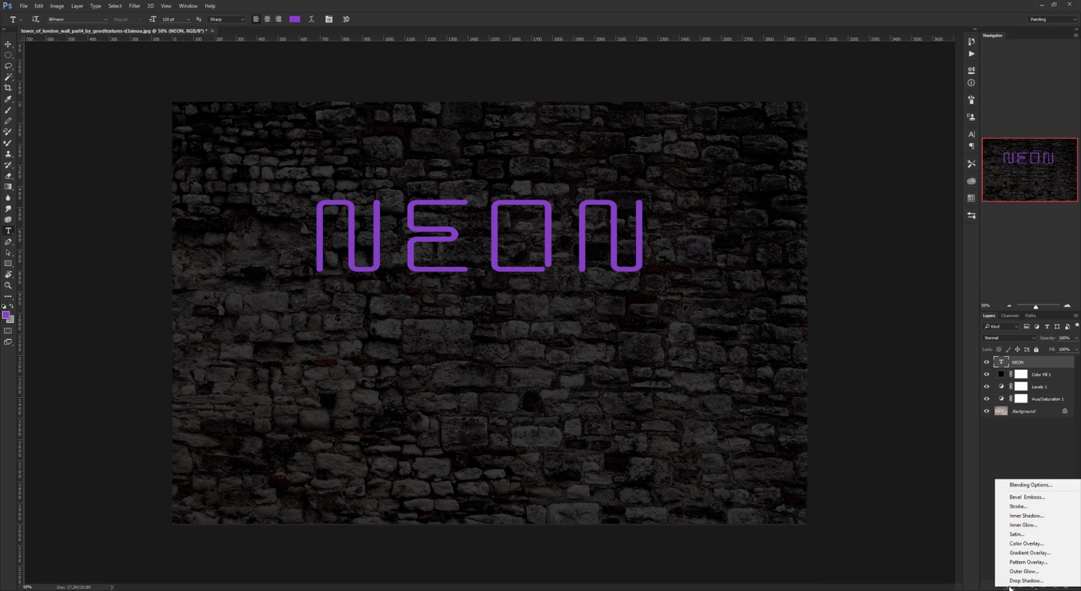
pyautogui.click(1014, 580)
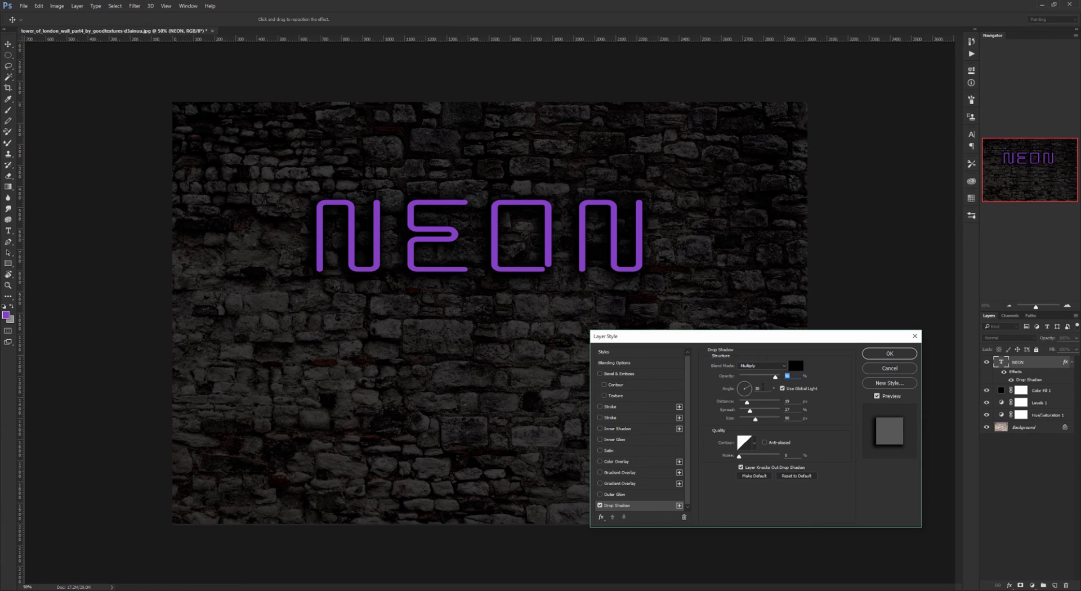
pyautogui.doubleClick(758, 388)
pyautogui.write('90')
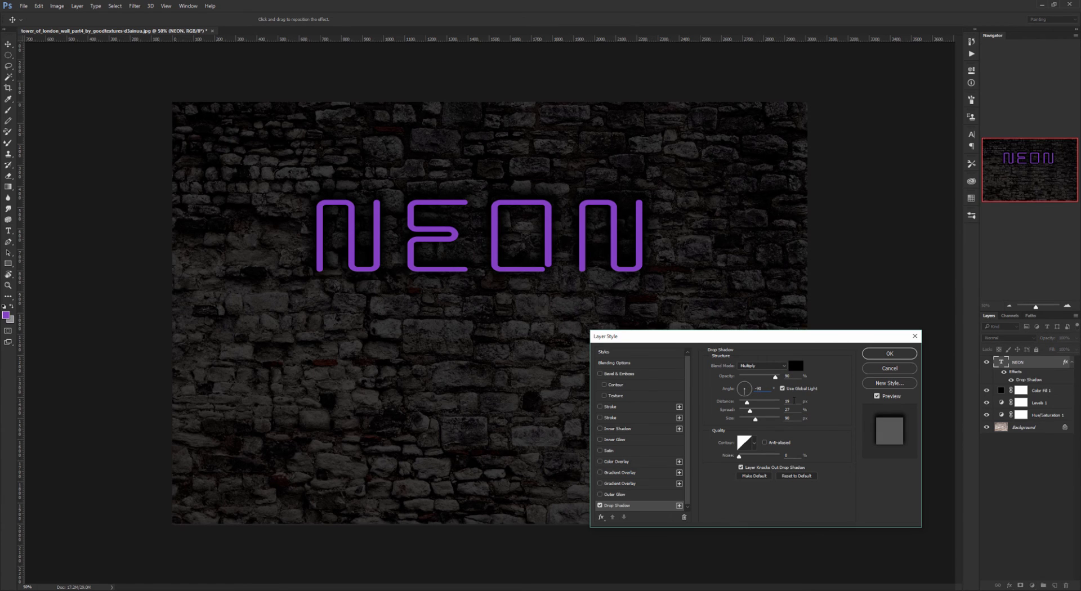
pyautogui.doubleClick(787, 418)
pyautogui.hotkey('shift', 'Tab')
pyautogui.hotkey('shift', 'Tab')
# Step: Add an Outer Glow to the NEON text in Color Dodge mode with color ffffbe, and compare it using the preview
pyautogui.click(625, 497)
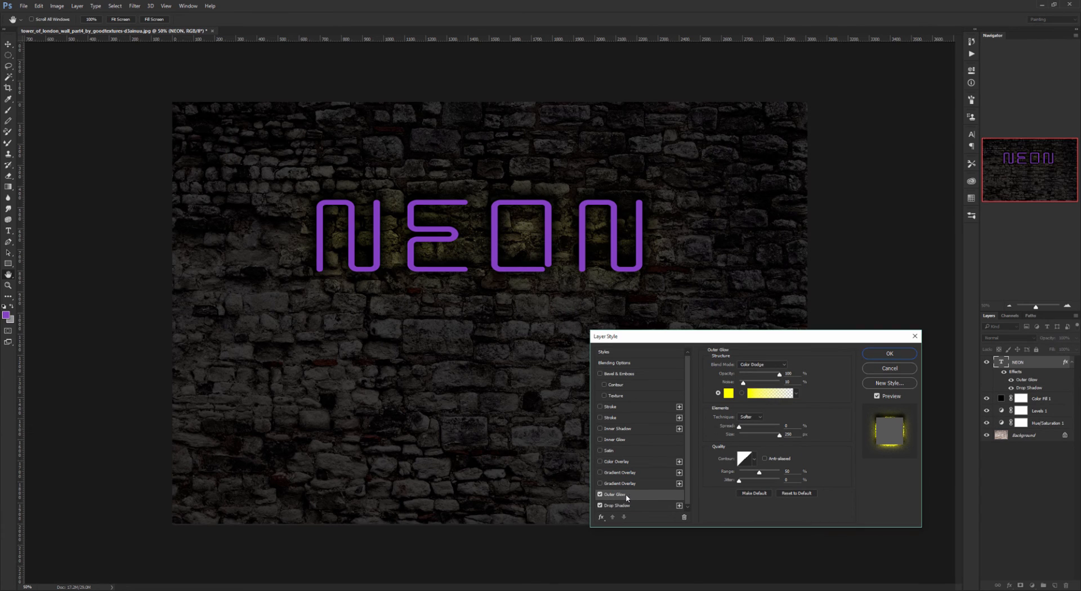
pyautogui.click(759, 366)
pyautogui.click(759, 366)
pyautogui.click(778, 386)
pyautogui.click(728, 393)
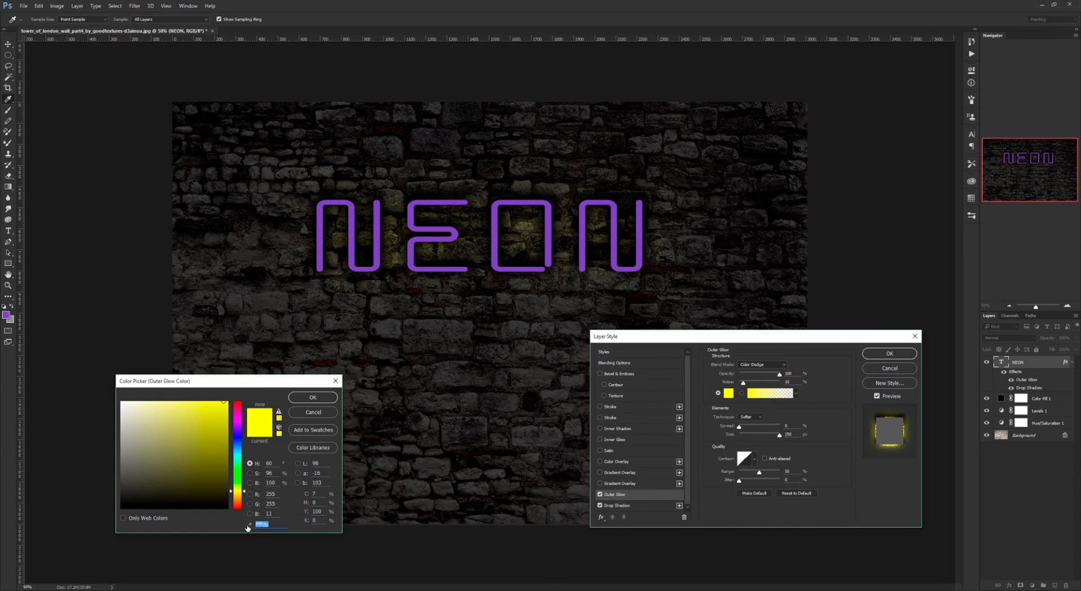
pyautogui.write('ffff')
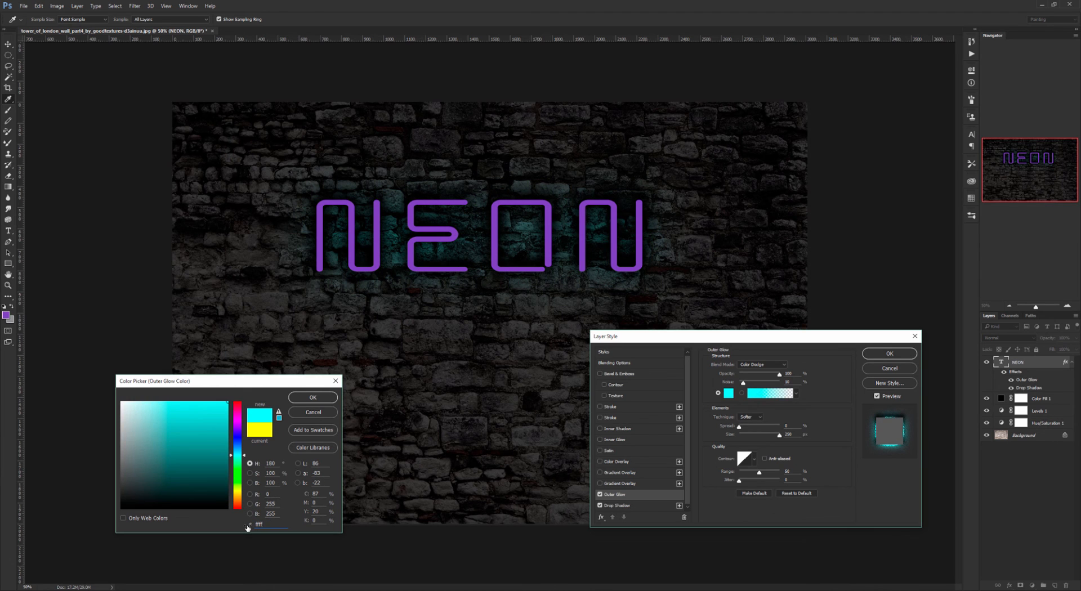
pyautogui.write('be')
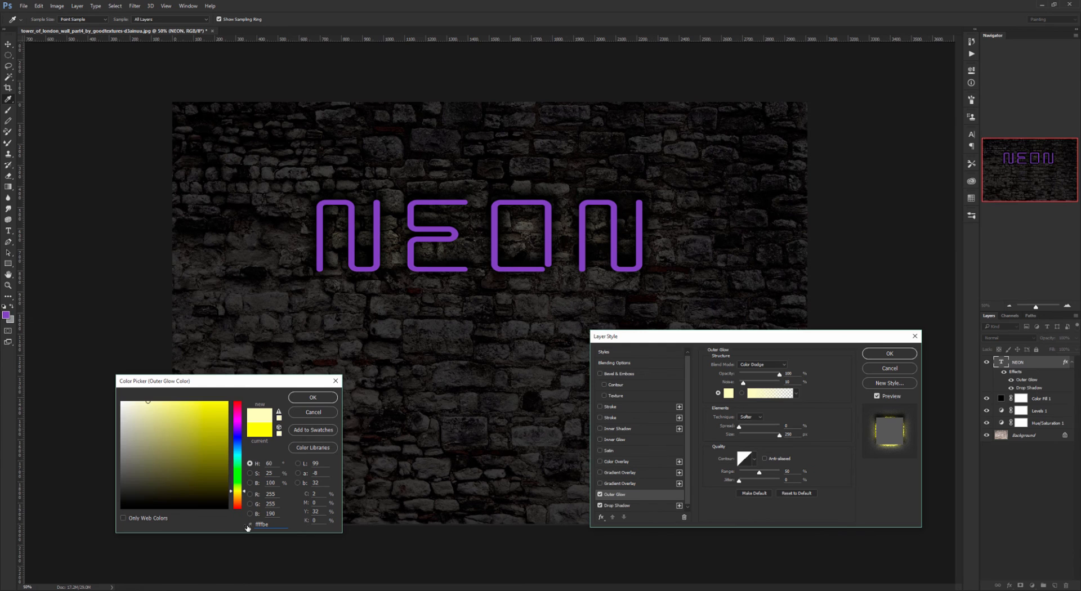
pyautogui.click(315, 398)
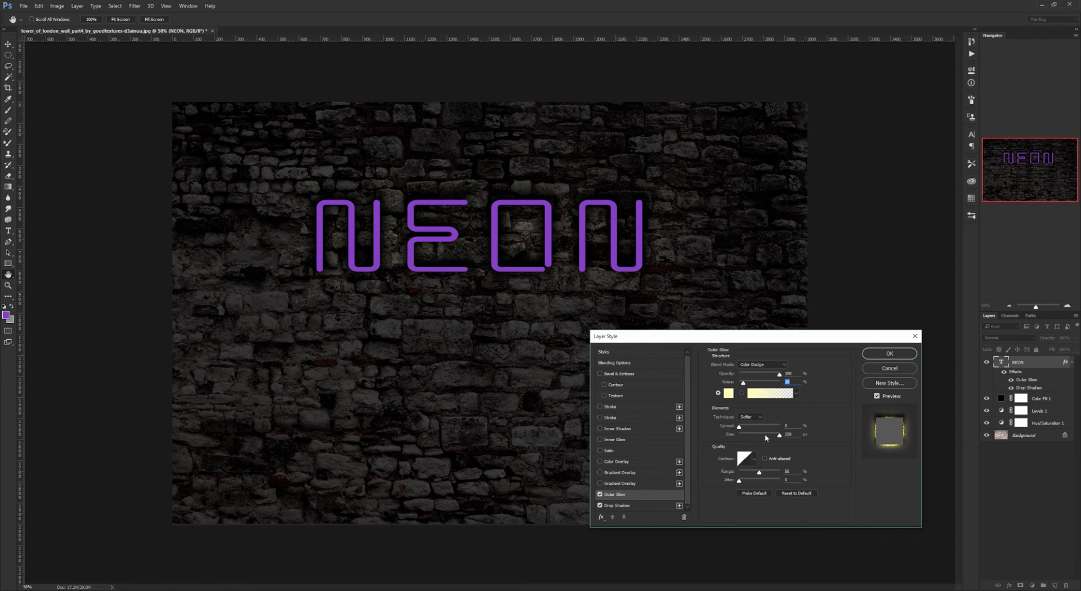
pyautogui.moveTo(793, 435); pyautogui.dragTo(783, 435)
pyautogui.click(877, 396)
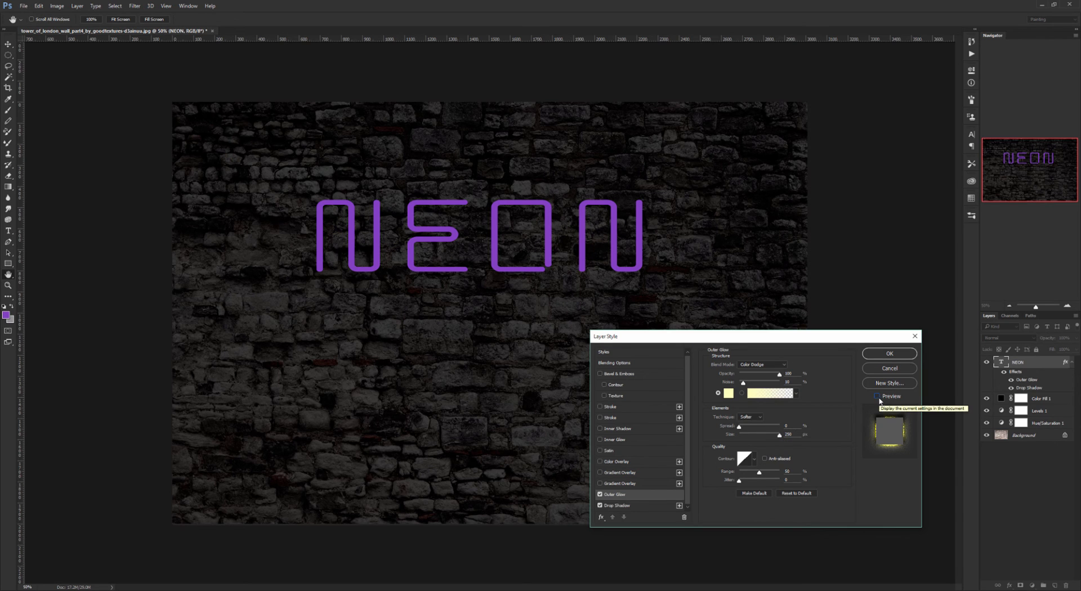
pyautogui.click(877, 397)
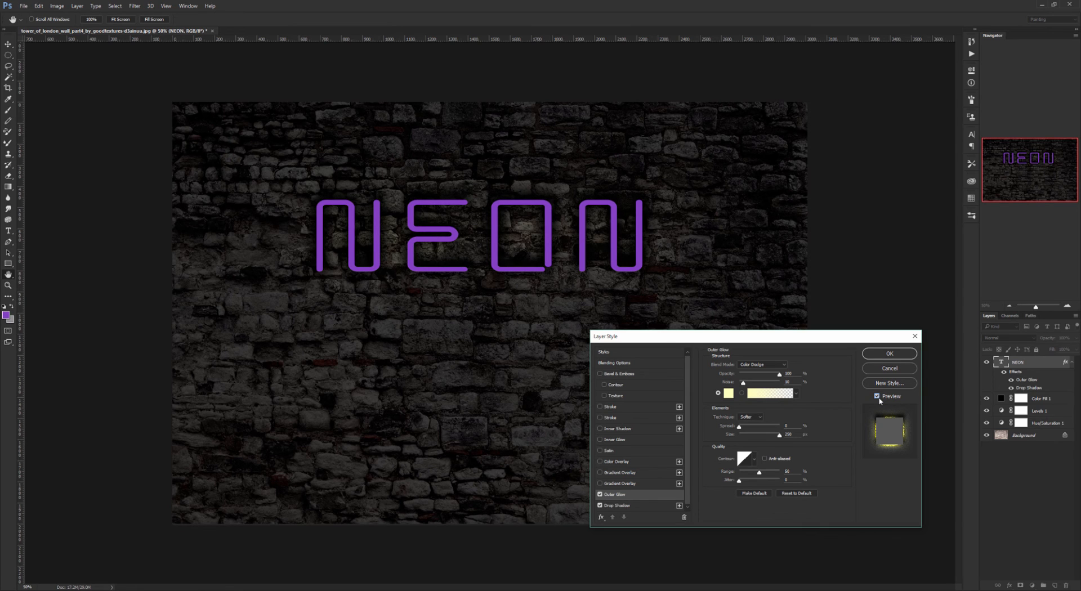
# Step: Add an Inner Shadow to the NEON text in Color Burn mode at 100% opacity, with a -90° angle and 24 px size
pyautogui.click(613, 429)
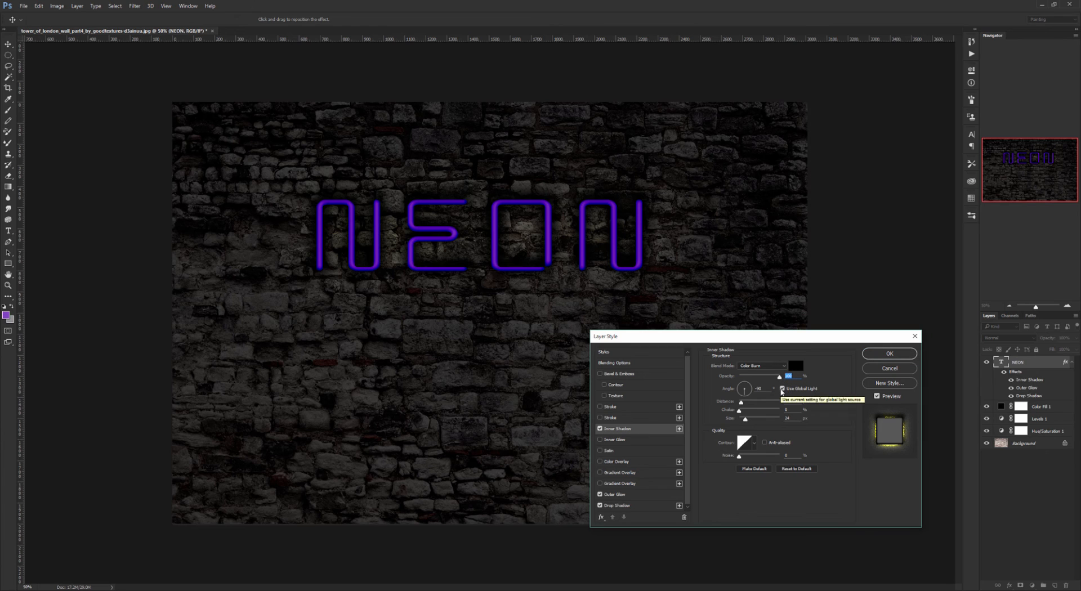
pyautogui.click(786, 402)
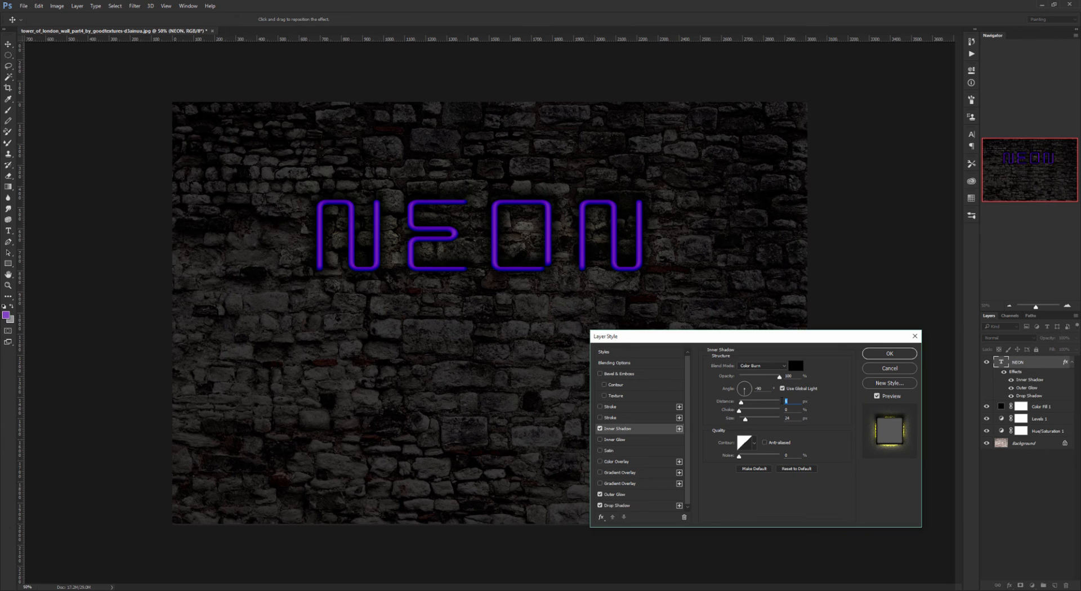
pyautogui.press('Tab')
pyautogui.press('Tab')
# Step: Add Bevel & Emboss to the NEON text using the Inner Bevel style, Chisel Hard technique and Down direction
pyautogui.click(615, 374)
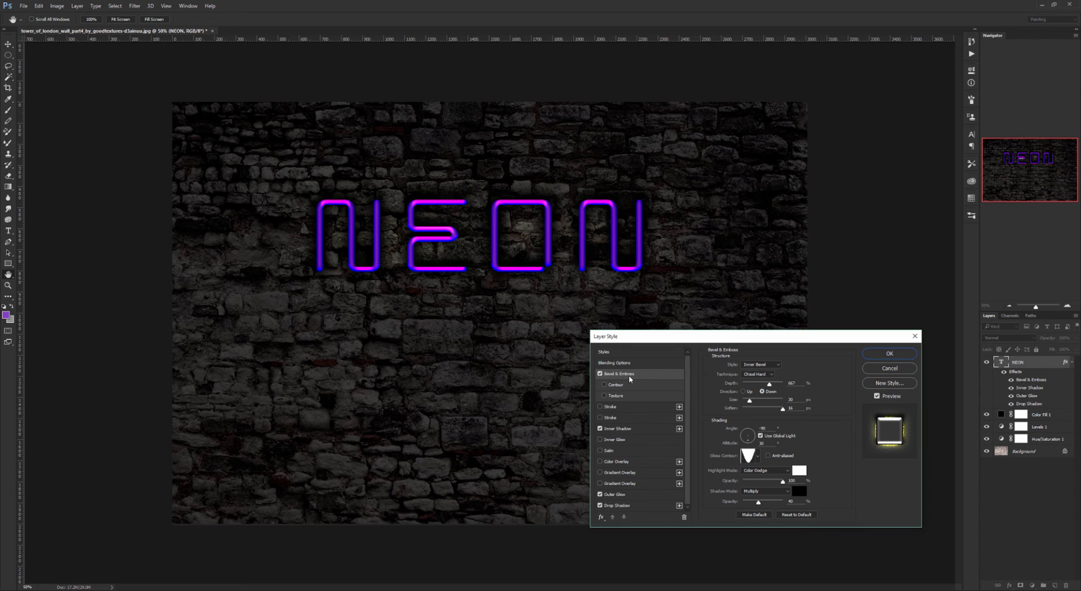
pyautogui.click(760, 366)
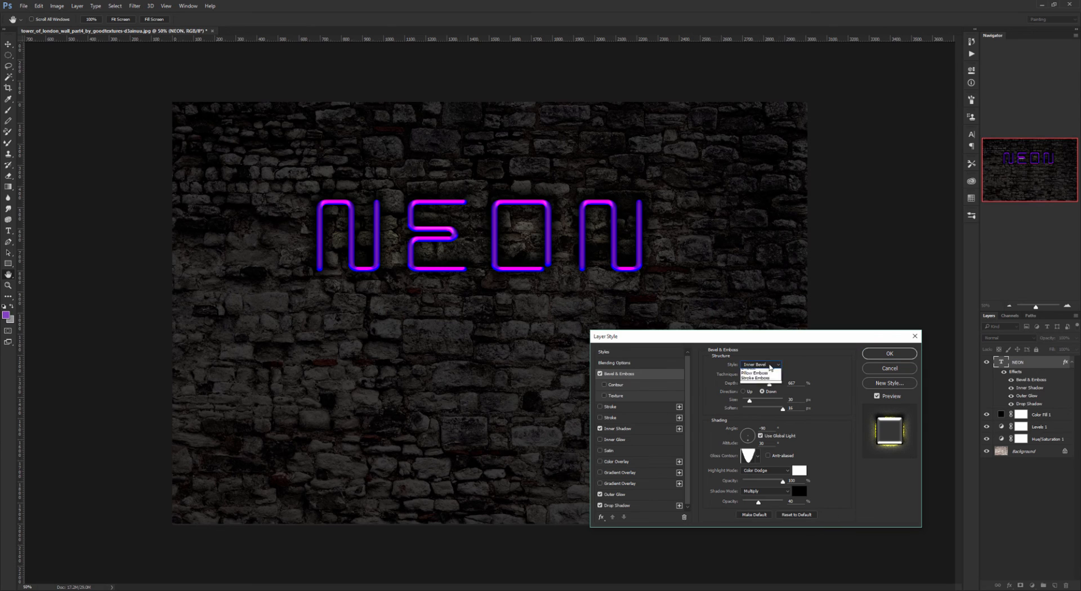
pyautogui.click(758, 376)
pyautogui.click(759, 375)
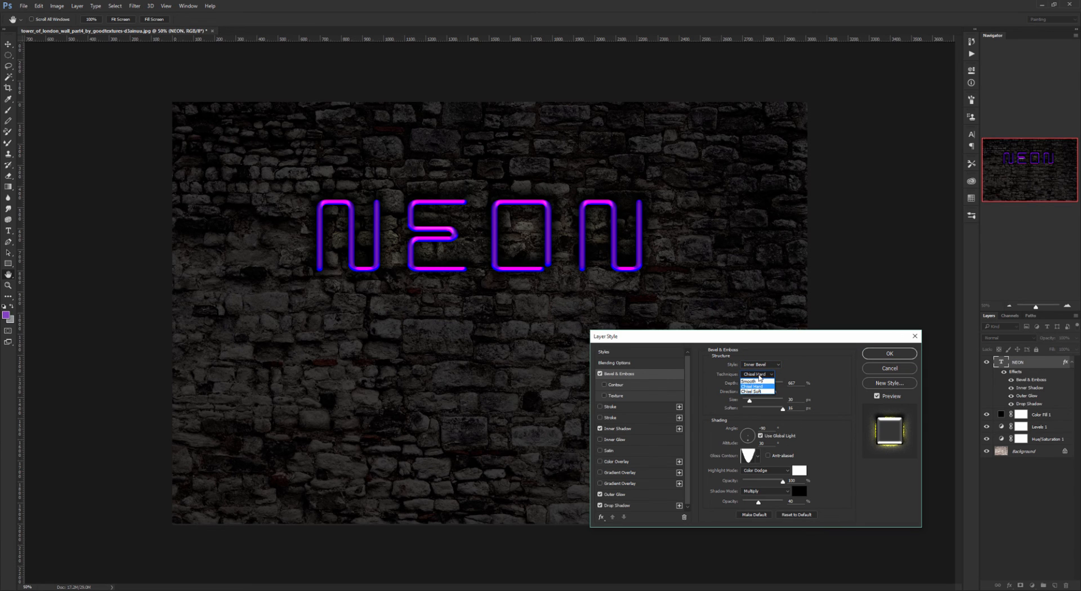
pyautogui.click(758, 387)
pyautogui.click(792, 383)
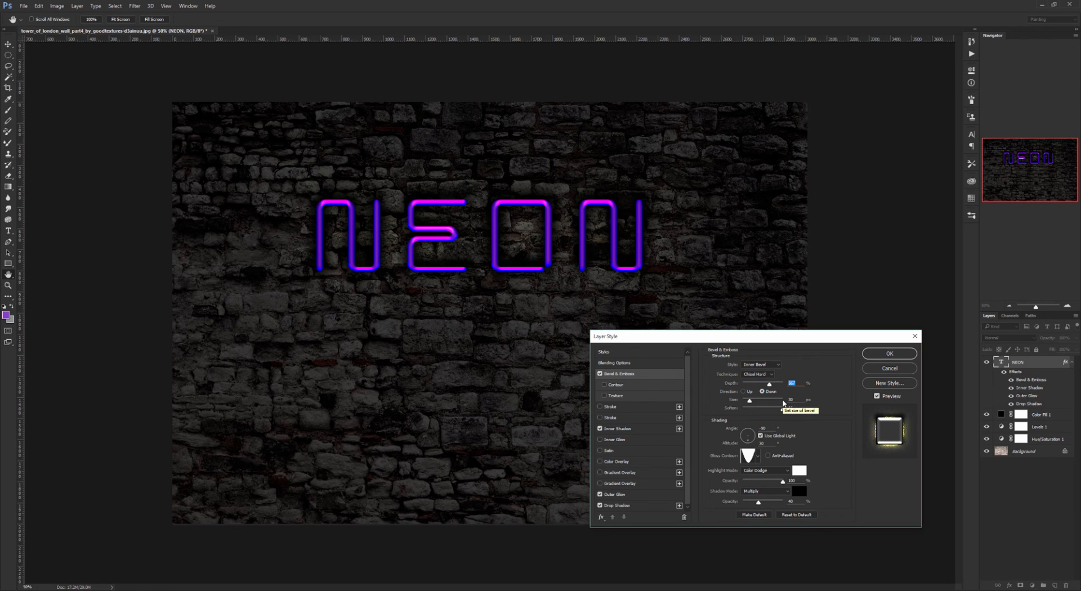
# Step: Set the bevel's altitude to 11° with the Cone - Inverted gloss contour, and apply the layer styles to the NEON text
pyautogui.press('Tab')
pyautogui.write('11')
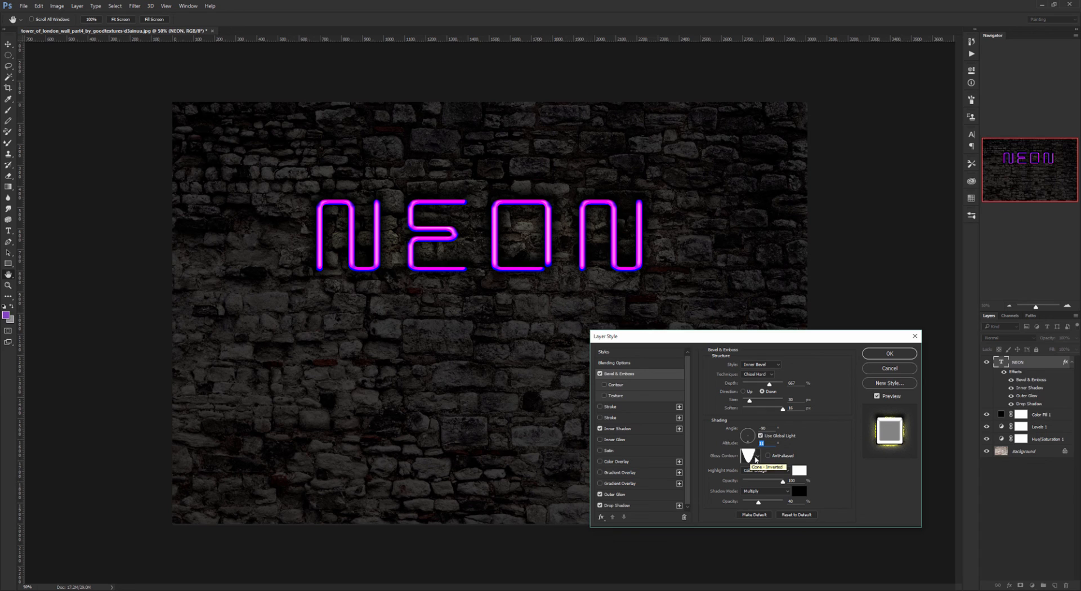
pyautogui.click(758, 458)
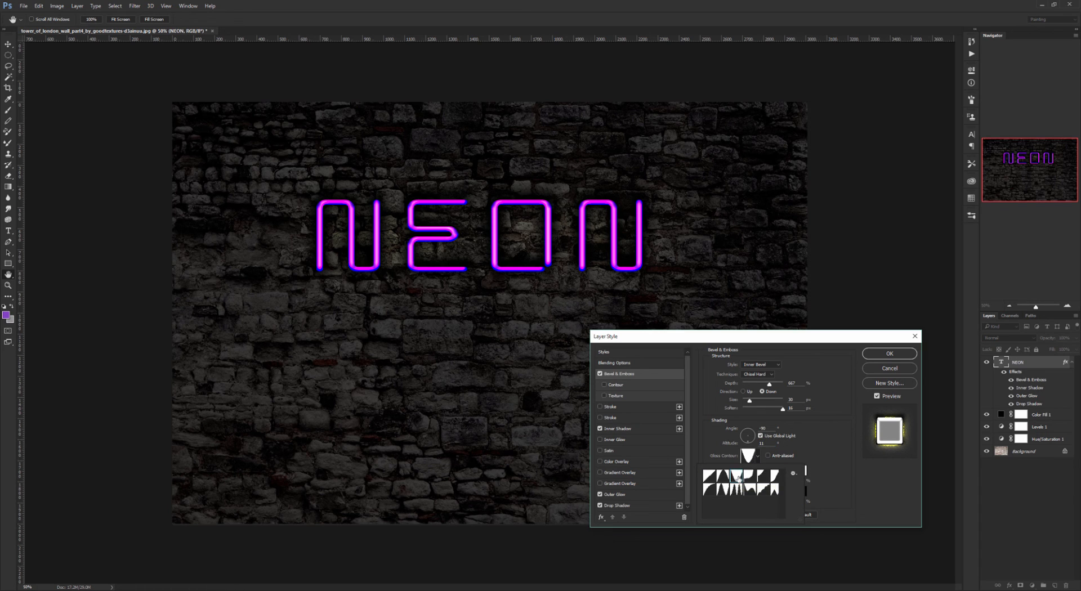
pyautogui.click(803, 457)
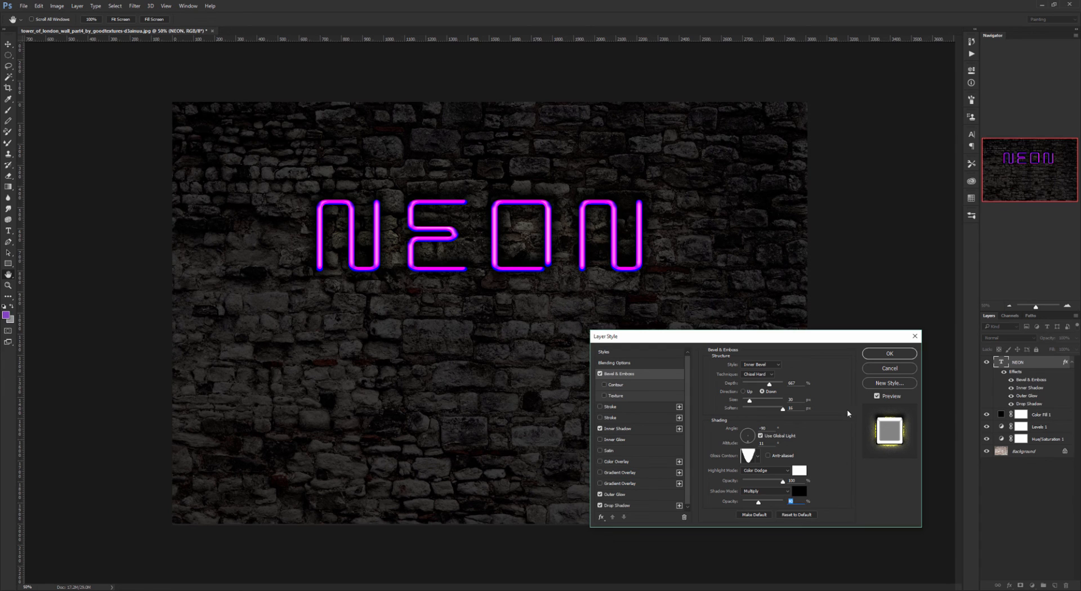
pyautogui.click(880, 357)
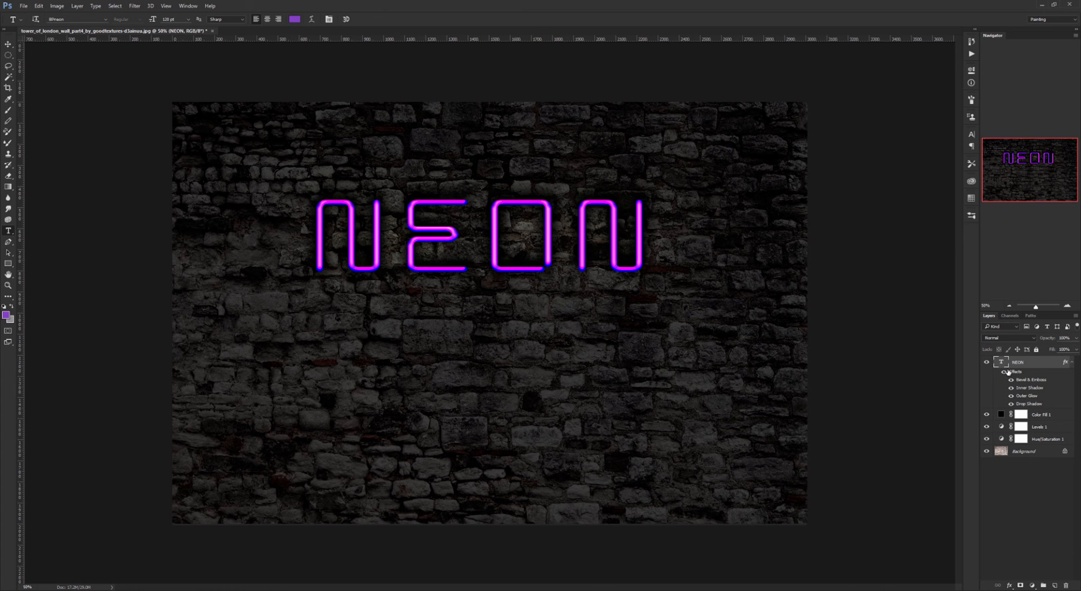
# Step: Duplicate the NEON text layer and turn off the copy's Inner Shadow, Outer Glow and Drop Shadow
pyautogui.hotkey('ctrl', 'j')
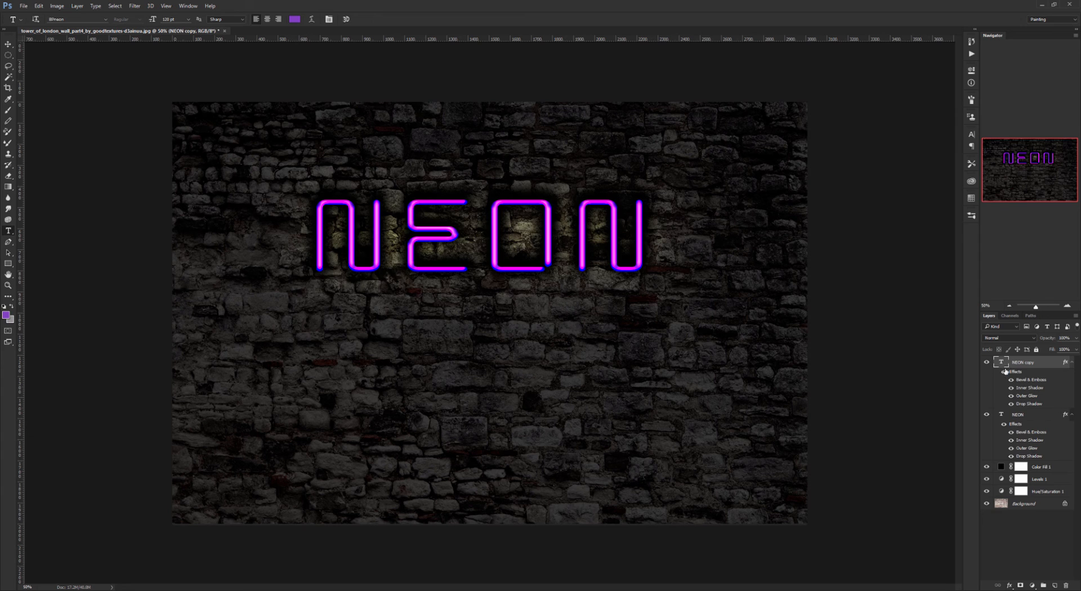
pyautogui.moveTo(1012, 405); pyautogui.dragTo(1011, 389)
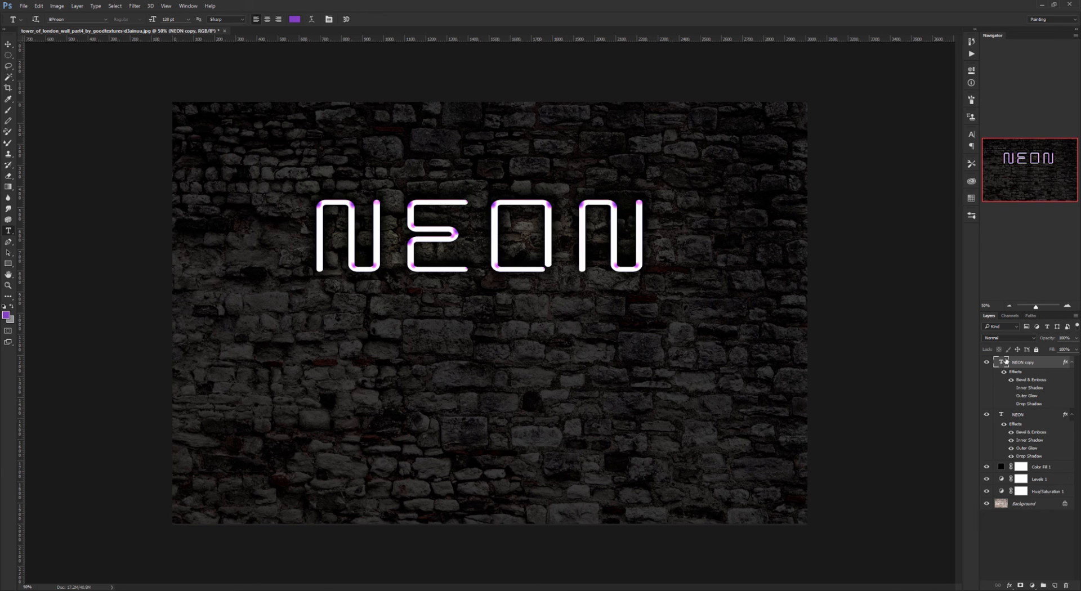
# Step: Change the color of the copied NEON text to white and commit the edit
pyautogui.click(651, 235)
pyautogui.moveTo(625, 235); pyautogui.dragTo(311, 243)
pyautogui.click(295, 19)
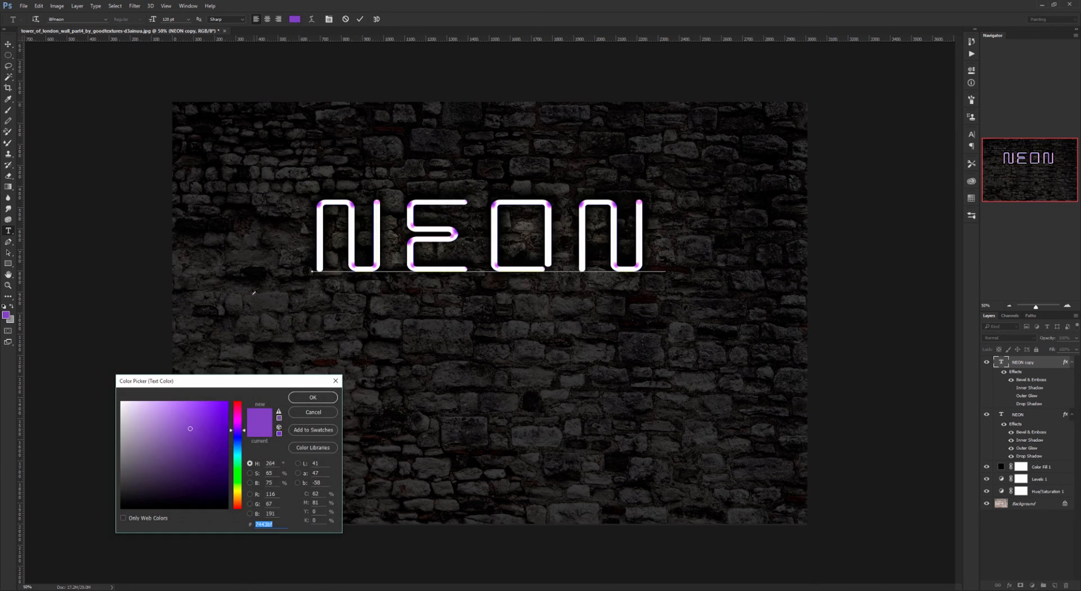
pyautogui.click(122, 402)
pyautogui.click(291, 398)
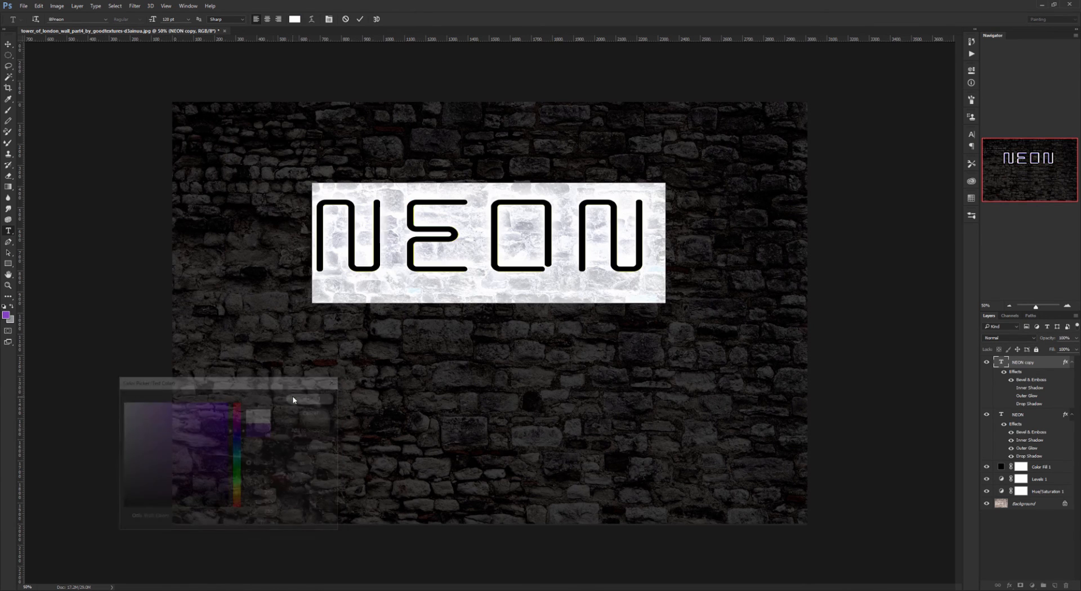
pyautogui.click(360, 19)
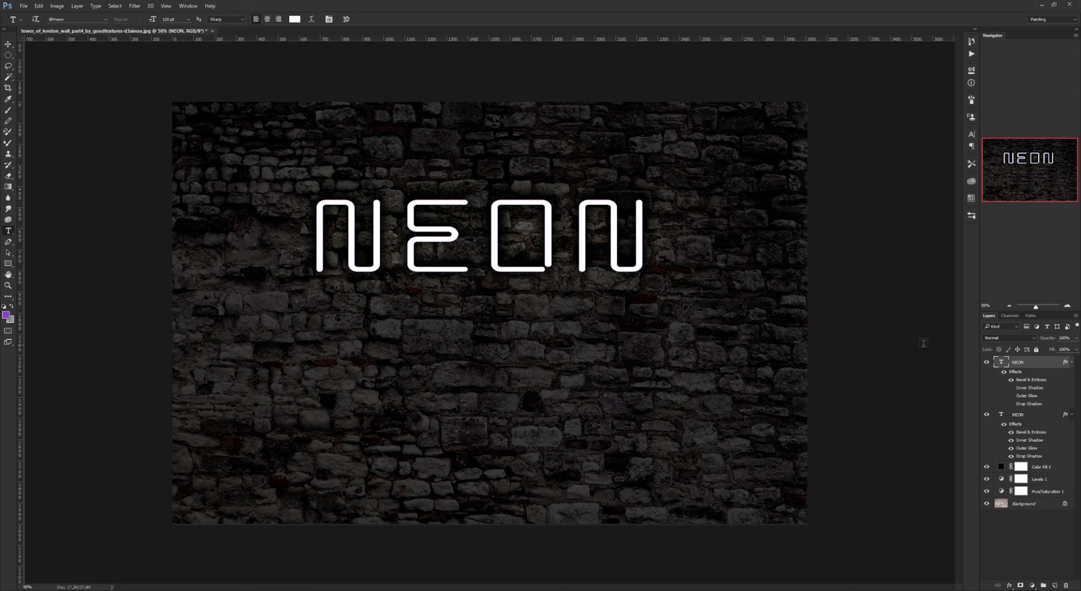
# Step: Set the white NEON copy's opacity to 50% and the original NEON layer's fill to 75%
pyautogui.click(1075, 349)
pyautogui.moveTo(1074, 350); pyautogui.dragTo(1058, 351)
pyautogui.click(1077, 352)
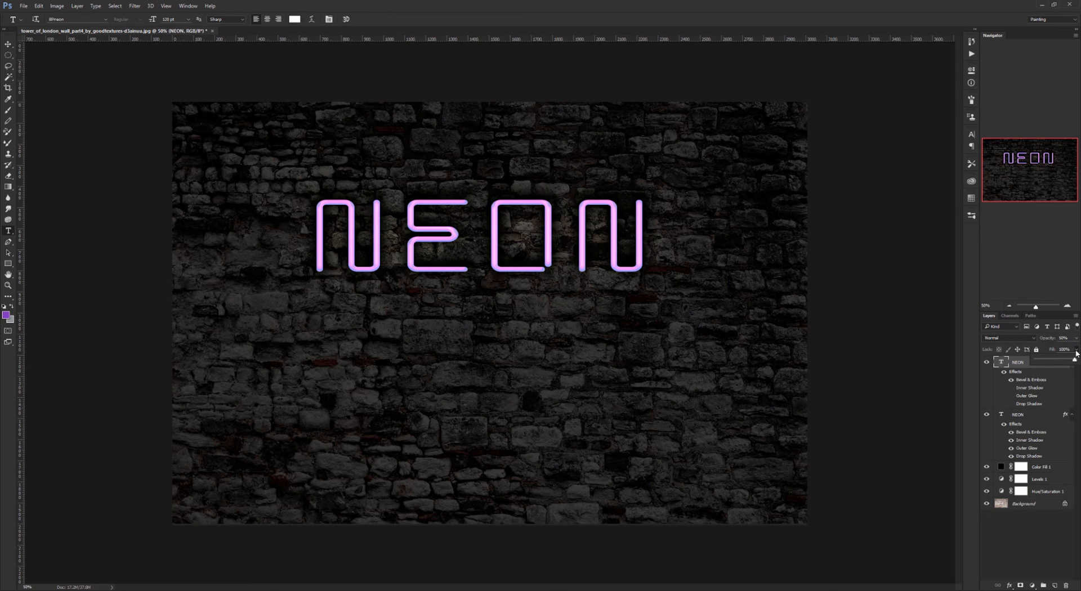
pyautogui.click(1076, 353)
pyautogui.click(1022, 420)
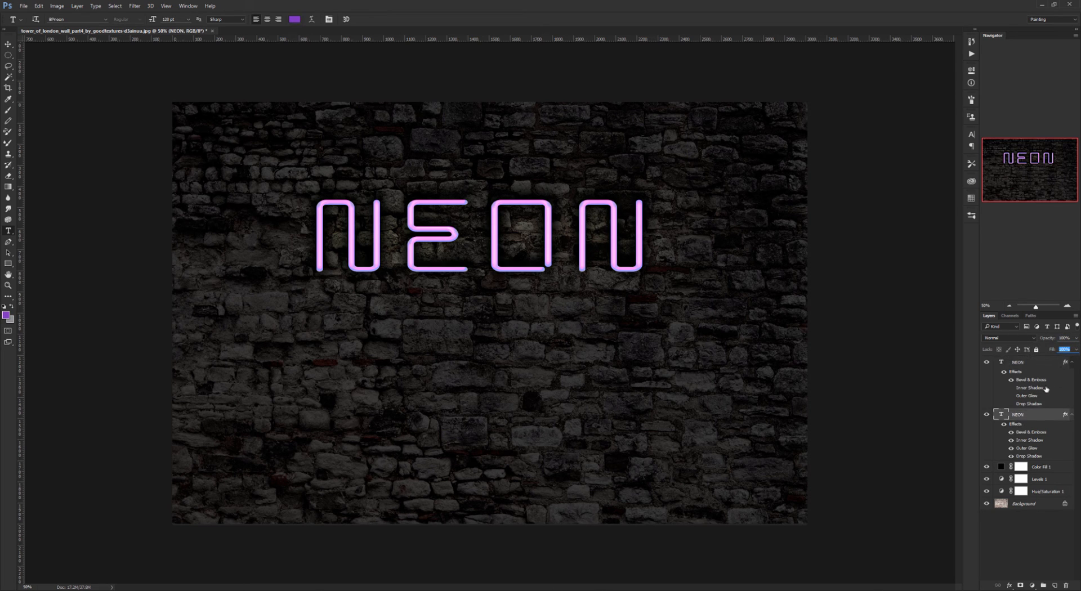
pyautogui.moveTo(1072, 354); pyautogui.dragTo(1065, 364)
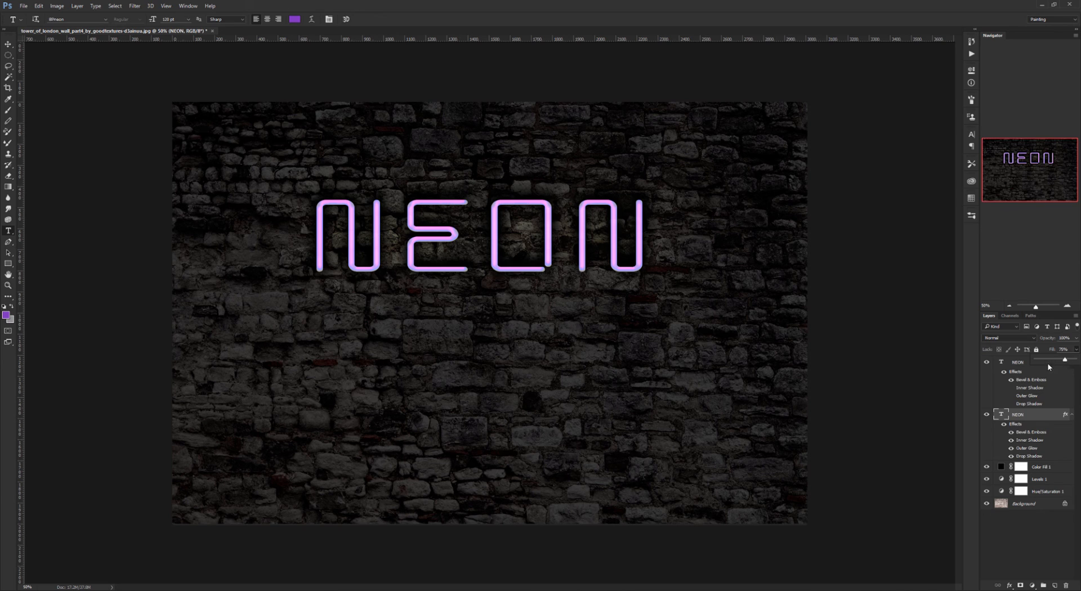
# Step: Add a layer mask to the white NEON copy
pyautogui.click(1016, 370)
pyautogui.click(1017, 366)
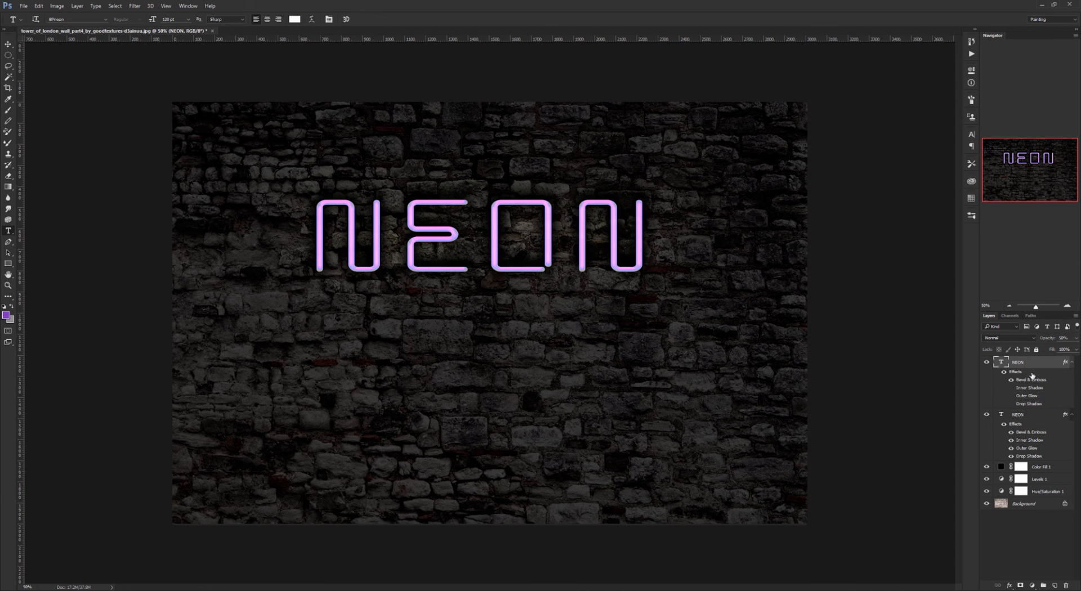
pyautogui.click(1021, 586)
# Step: Paint black on the mask with a small brush along parts of all four letters to let more purple show through
pyautogui.click(8, 110)
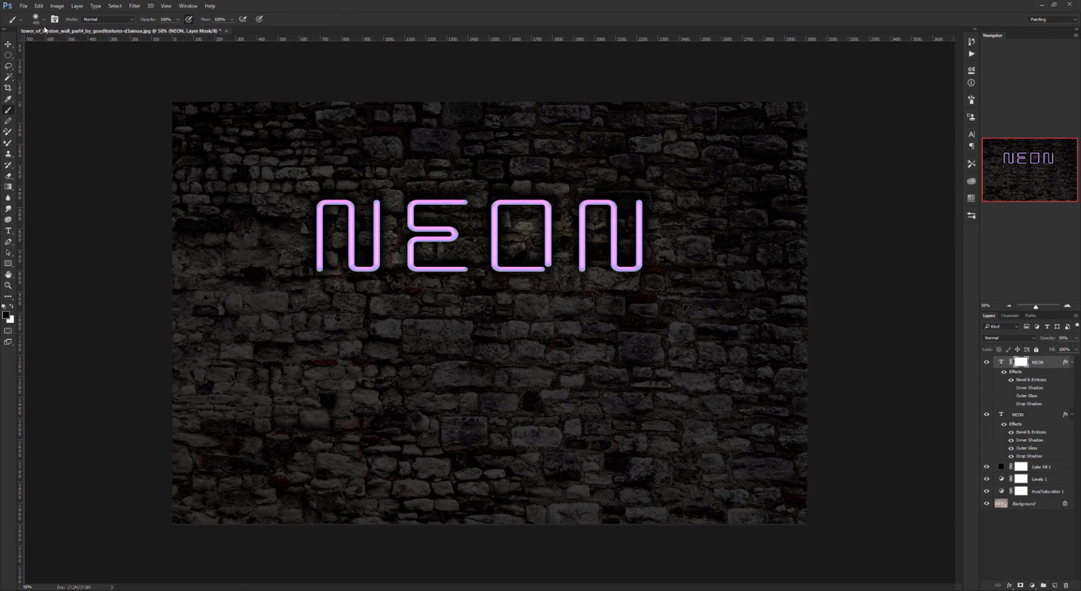
pyautogui.press('[')
pyautogui.press('[')
pyautogui.press('[')
pyautogui.press('[')
pyautogui.press('[')
pyautogui.press('[')
pyautogui.press('[')
pyautogui.press('[')
pyautogui.press('[')
pyautogui.press('[')
pyautogui.press('[')
pyautogui.press('[')
pyautogui.click(319, 269)
pyautogui.moveTo(320, 269); pyautogui.dragTo(320, 208)
pyautogui.moveTo(352, 261)
pyautogui.mouseDown()
pyautogui.moveTo(376, 261)
pyautogui.moveTo(376, 201)
pyautogui.mouseUp()
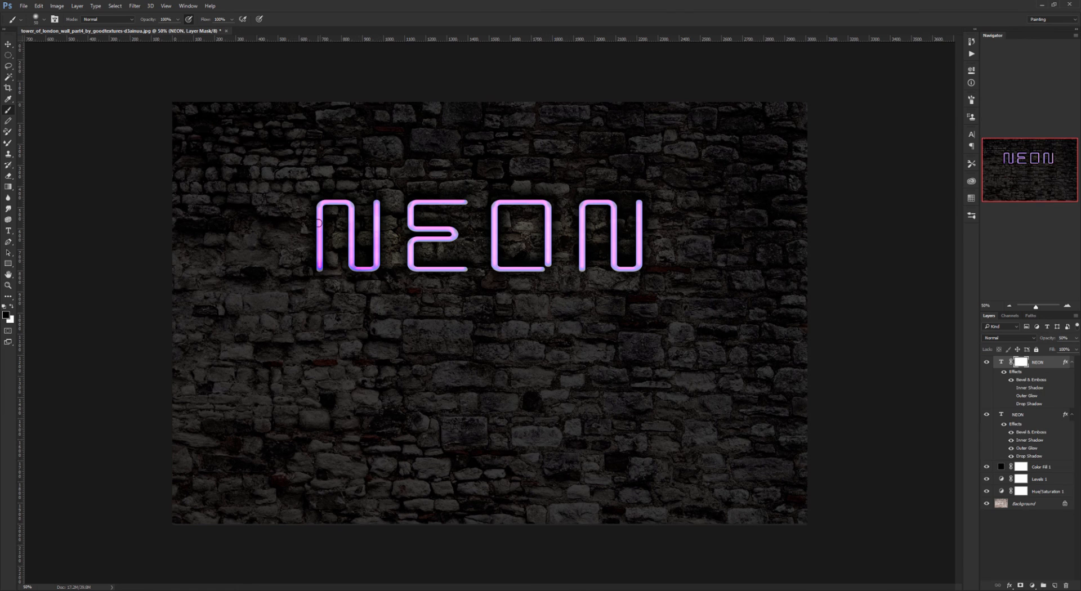
pyautogui.moveTo(410, 213)
pyautogui.mouseDown()
pyautogui.moveTo(421, 234)
pyautogui.moveTo(439, 229)
pyautogui.moveTo(427, 231)
pyautogui.moveTo(456, 247)
pyautogui.moveTo(415, 253)
pyautogui.moveTo(419, 239)
pyautogui.moveTo(482, 239)
pyautogui.mouseUp()
pyautogui.moveTo(419, 270)
pyautogui.mouseDown()
pyautogui.moveTo(479, 268)
pyautogui.moveTo(414, 255)
pyautogui.moveTo(448, 271)
pyautogui.moveTo(479, 265)
pyautogui.mouseUp()
pyautogui.moveTo(420, 201); pyautogui.dragTo(459, 200)
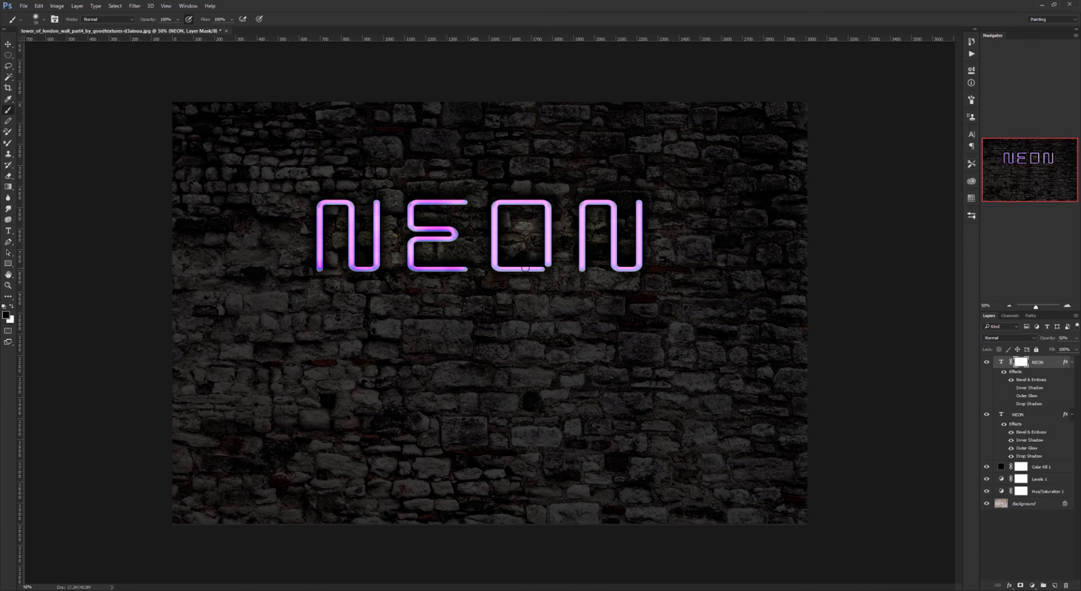
pyautogui.moveTo(501, 269); pyautogui.dragTo(568, 269)
pyautogui.moveTo(507, 203)
pyautogui.mouseDown()
pyautogui.moveTo(580, 223)
pyautogui.moveTo(548, 218)
pyautogui.moveTo(549, 264)
pyautogui.mouseUp()
pyautogui.moveTo(495, 218); pyautogui.dragTo(495, 253)
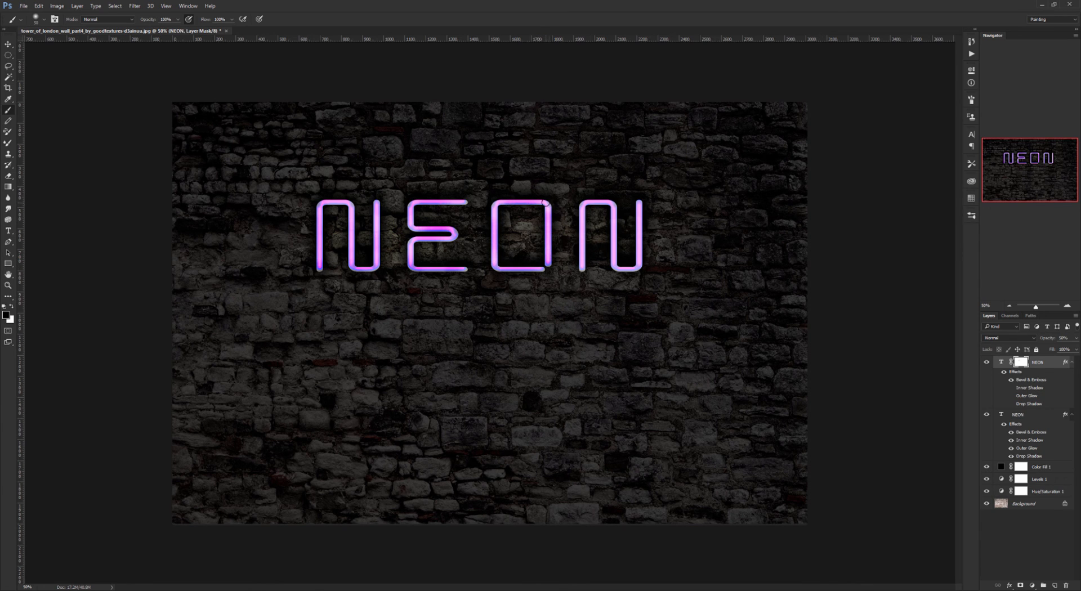
pyautogui.moveTo(583, 253)
pyautogui.mouseDown()
pyautogui.moveTo(583, 276)
pyautogui.moveTo(584, 215)
pyautogui.moveTo(586, 284)
pyautogui.mouseUp()
pyautogui.moveTo(587, 207); pyautogui.dragTo(608, 202)
pyautogui.moveTo(617, 256)
pyautogui.mouseDown()
pyautogui.moveTo(618, 268)
pyautogui.moveTo(638, 268)
pyautogui.mouseUp()
pyautogui.moveTo(637, 198); pyautogui.dragTo(638, 263)
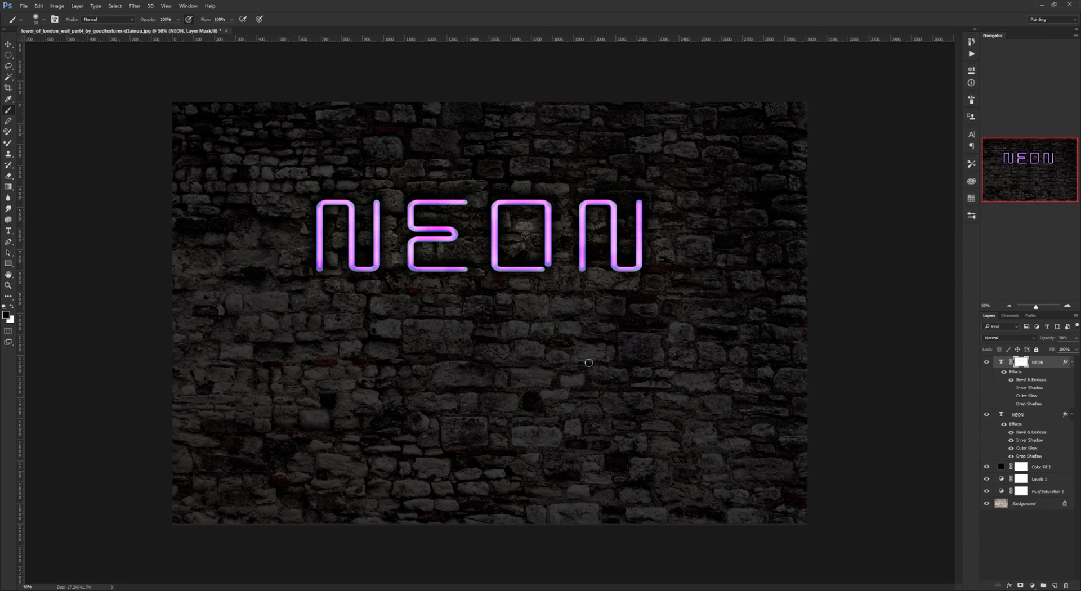
pyautogui.moveTo(377, 205); pyautogui.dragTo(380, 316)
pyautogui.moveTo(351, 216); pyautogui.dragTo(344, 322)
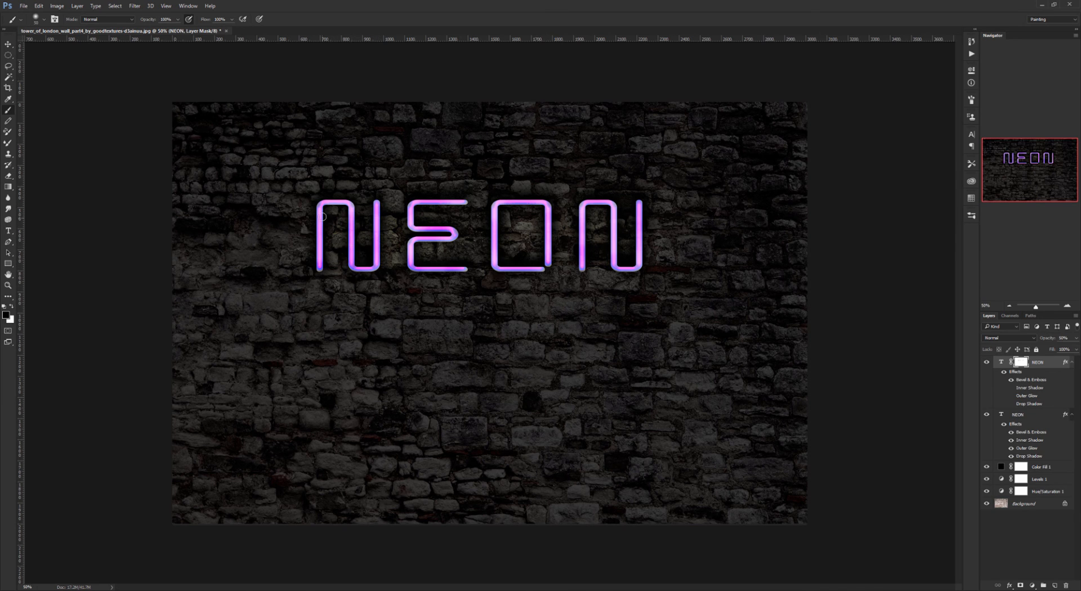
pyautogui.moveTo(320, 214); pyautogui.dragTo(319, 266)
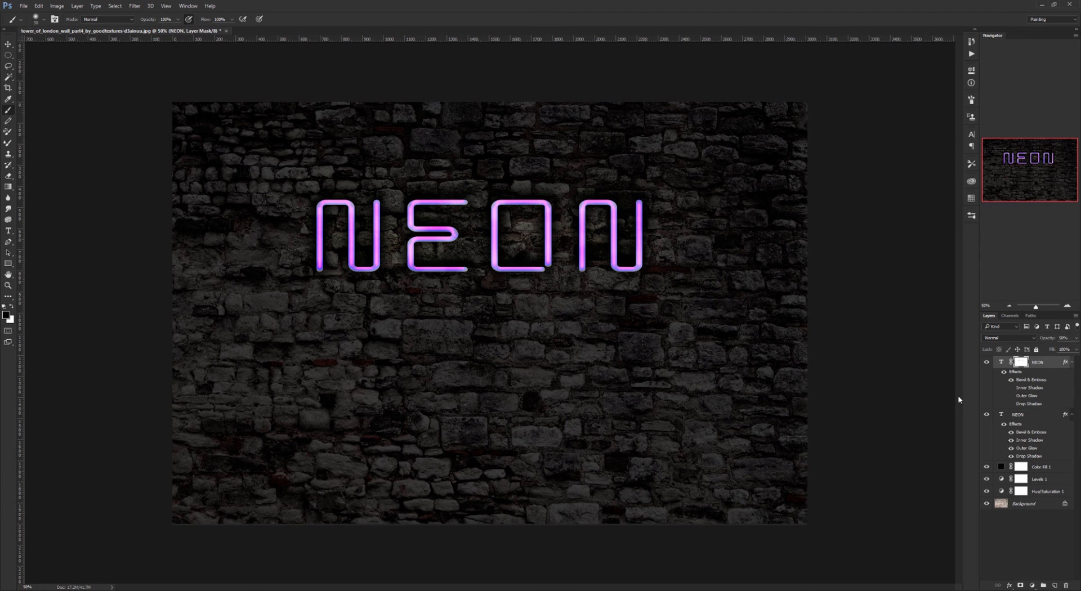
# Step: Duplicate the purple NEON text layer, place the copy at the top of the layer stack and delete all its effects
pyautogui.click(1009, 417)
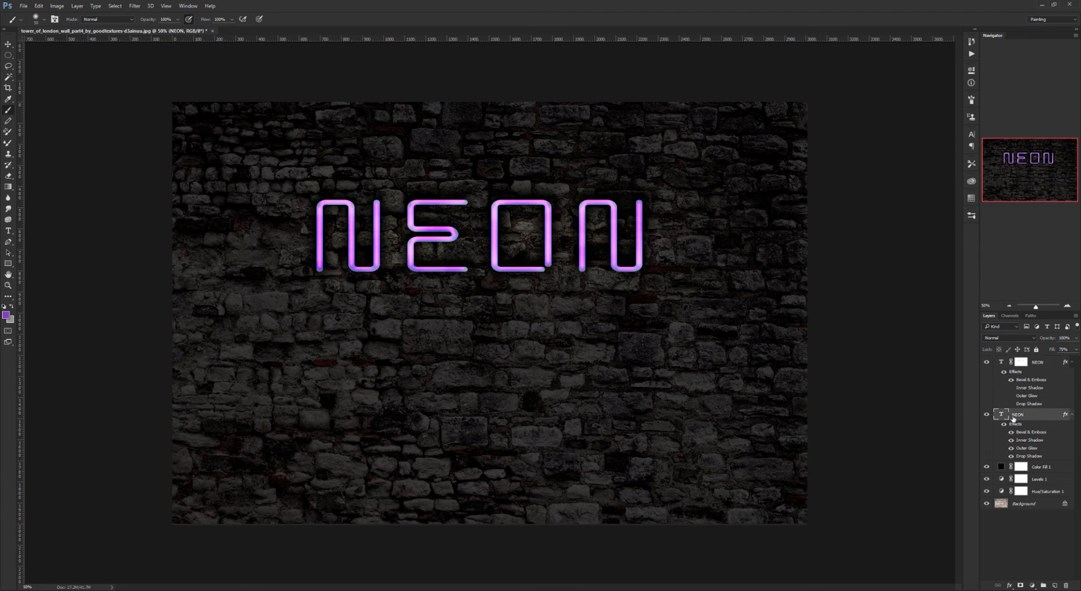
pyautogui.hotkey('ctrl', 'j')
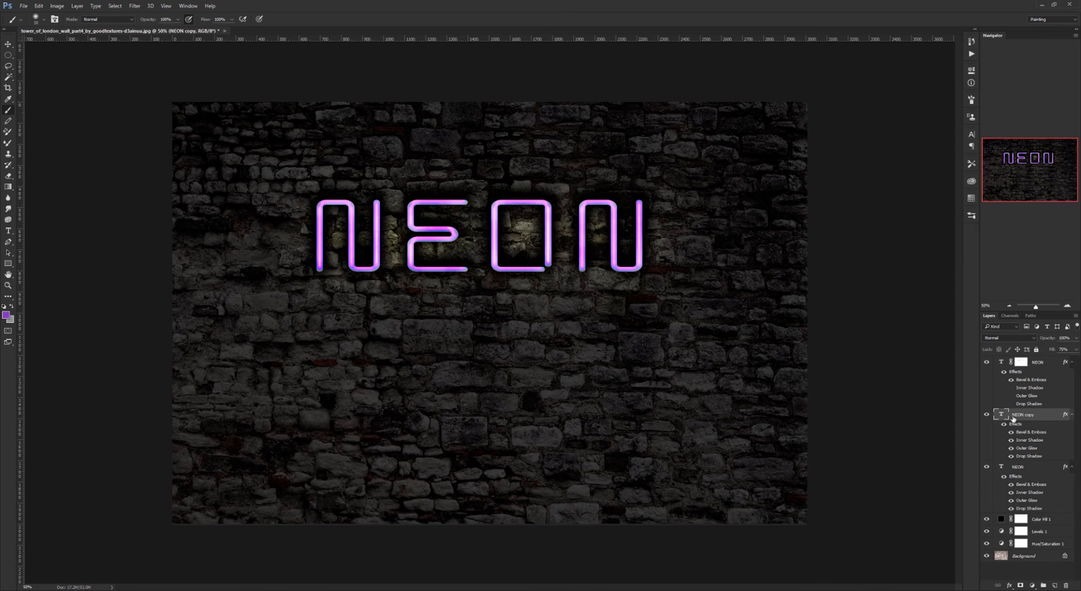
pyautogui.moveTo(1003, 421); pyautogui.dragTo(1006, 360)
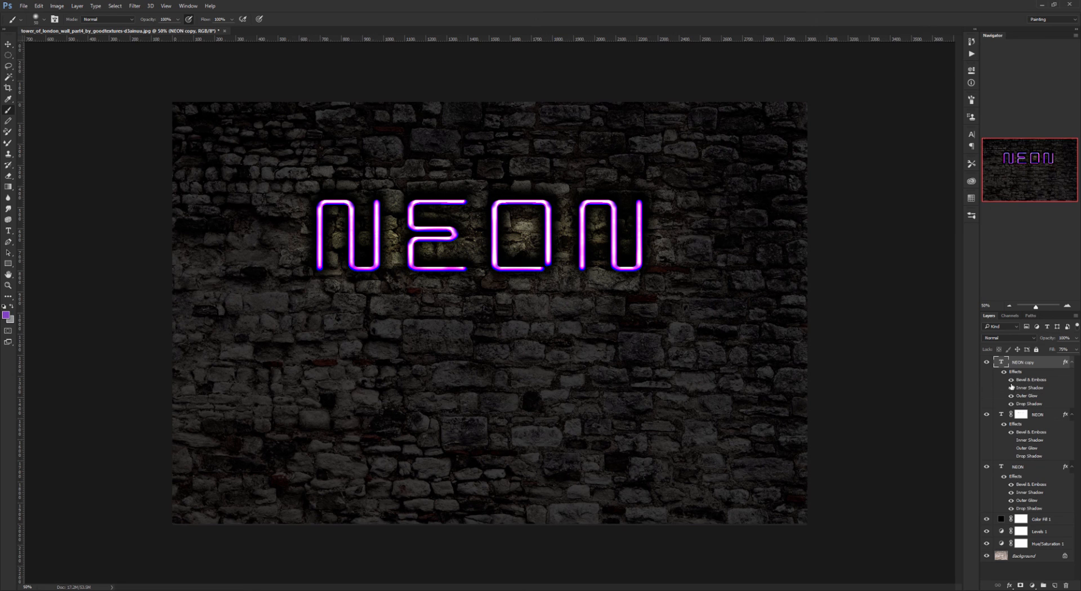
pyautogui.moveTo(1018, 375); pyautogui.dragTo(1065, 586)
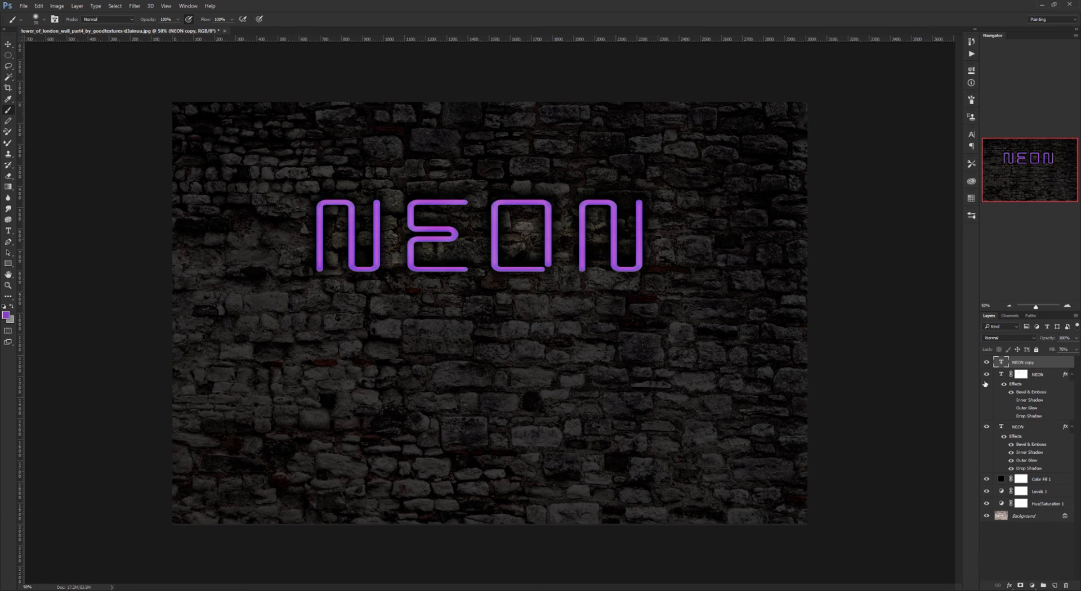
# Step: Convert the top NEON copy to a smart object and apply a Gaussian Blur as a purple glow, comparing with it hidden
pyautogui.rightClick(1010, 366)
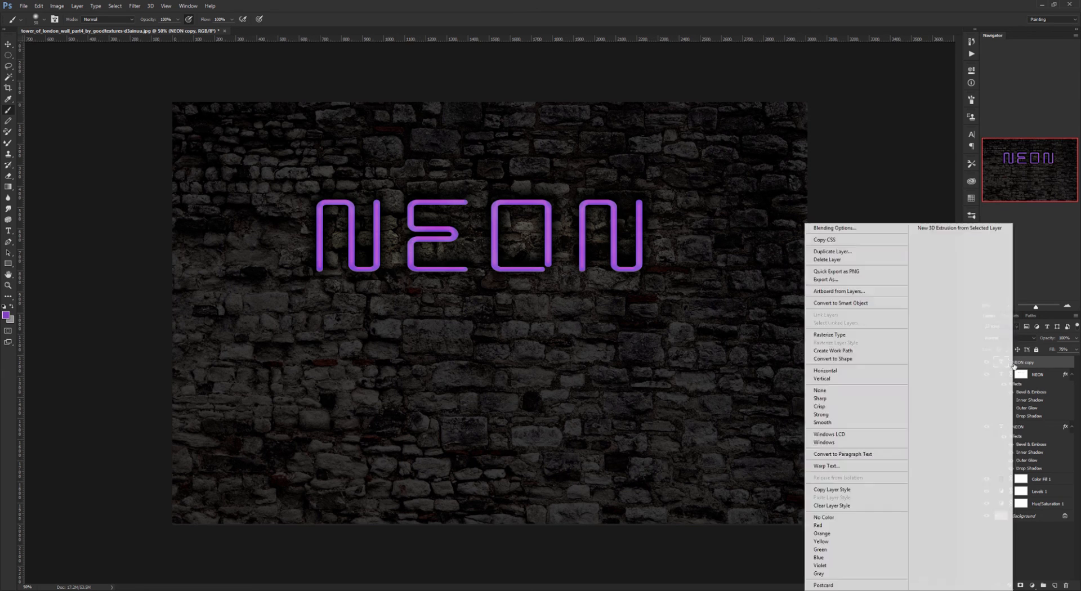
pyautogui.click(856, 303)
pyautogui.click(135, 5)
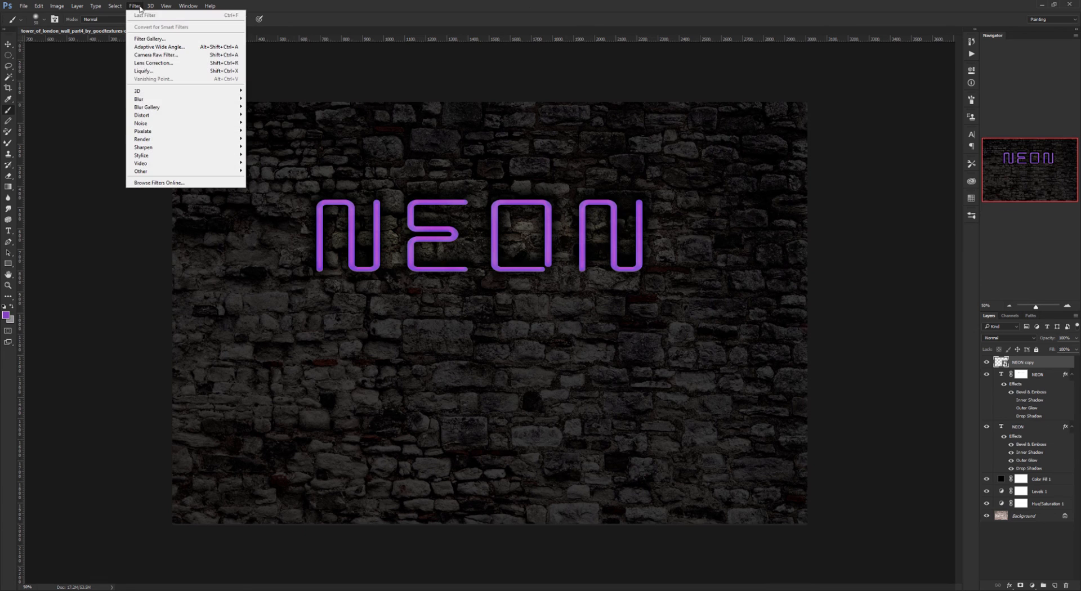
pyautogui.moveTo(142, 100)
pyautogui.click(102, 131)
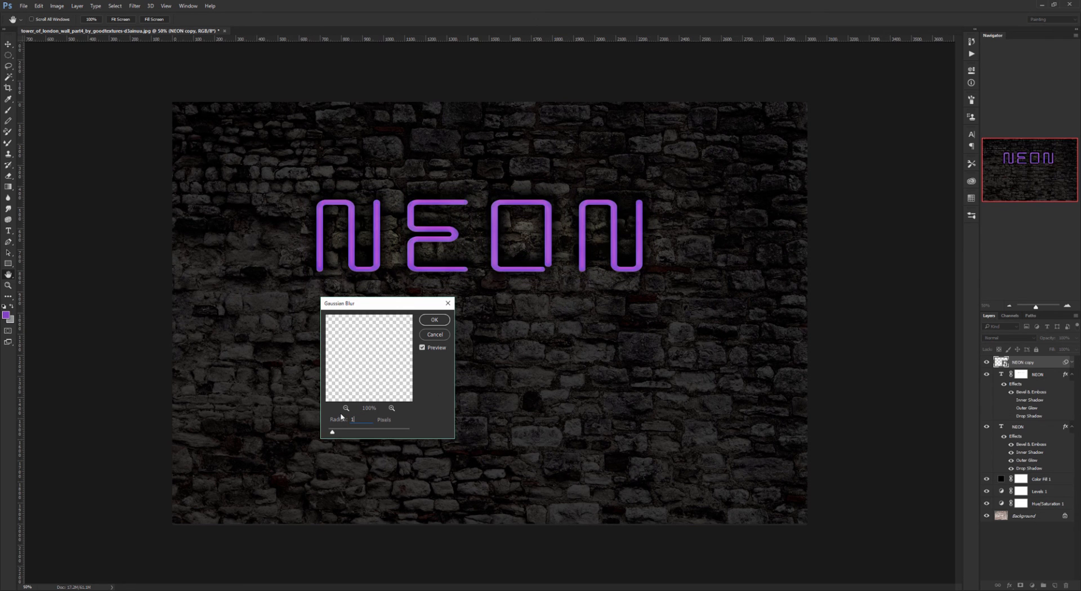
pyautogui.press('Return')
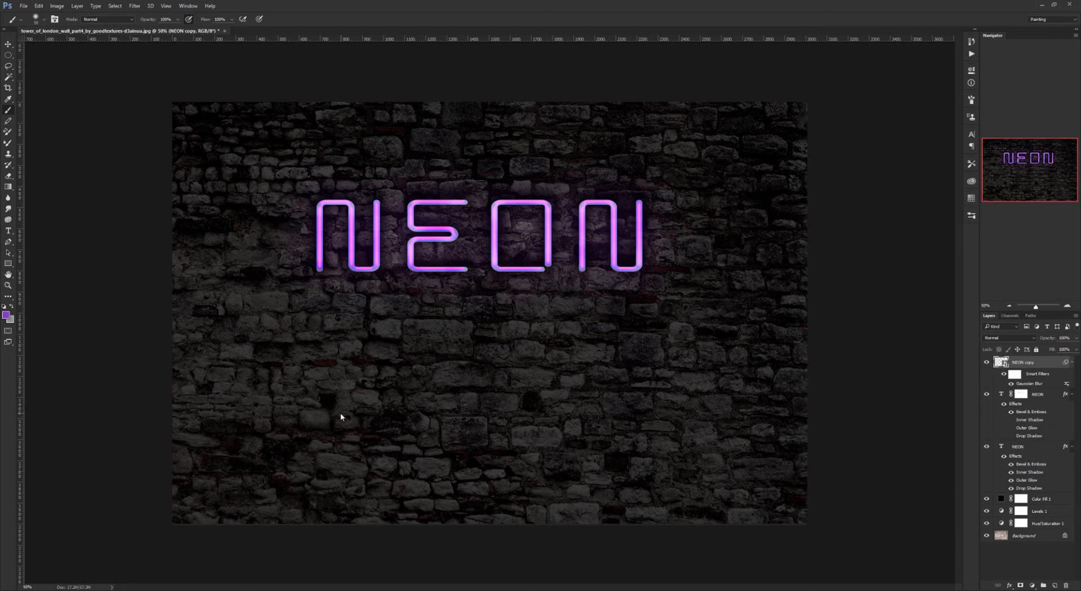
pyautogui.click(986, 364)
pyautogui.click(986, 363)
# Step: Group the two NEON text layers and the blurred NEON copy into a group named "Neon Text"
pyautogui.keyDown('shift'); pyautogui.click(1020, 450); pyautogui.keyUp('shift')
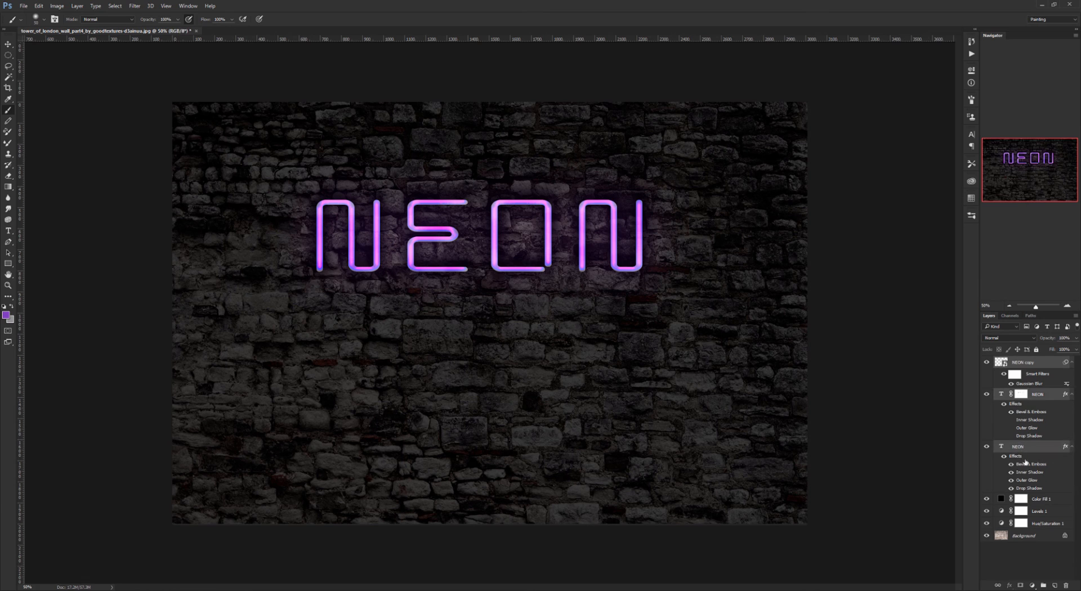
pyautogui.moveTo(1024, 463); pyautogui.dragTo(1043, 586)
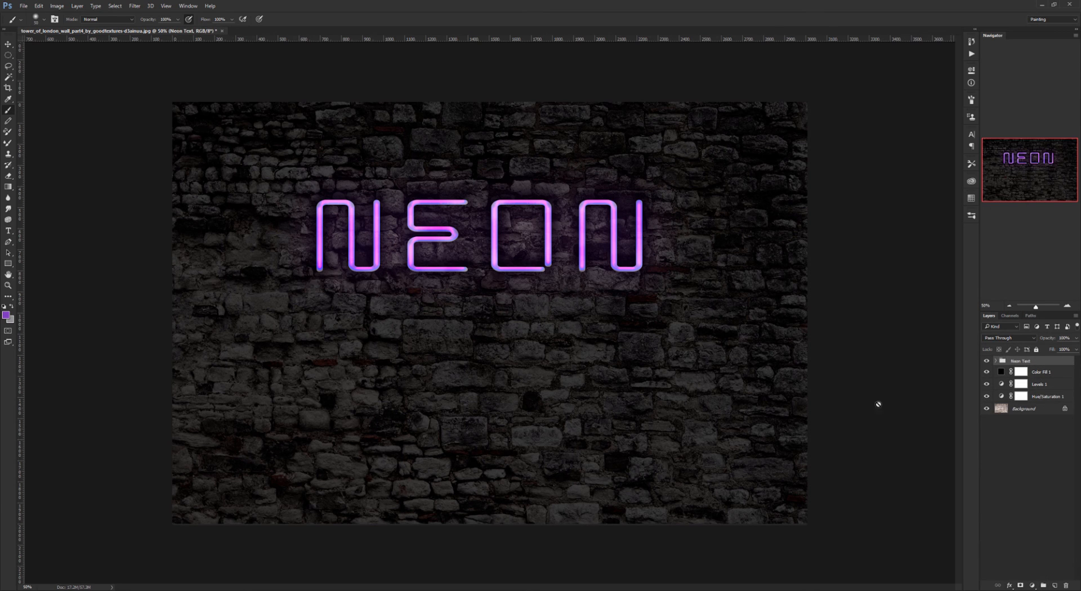
# Step: Start a new text line just below the NEON lettering and set its font size to 100 pt
pyautogui.click(8, 233)
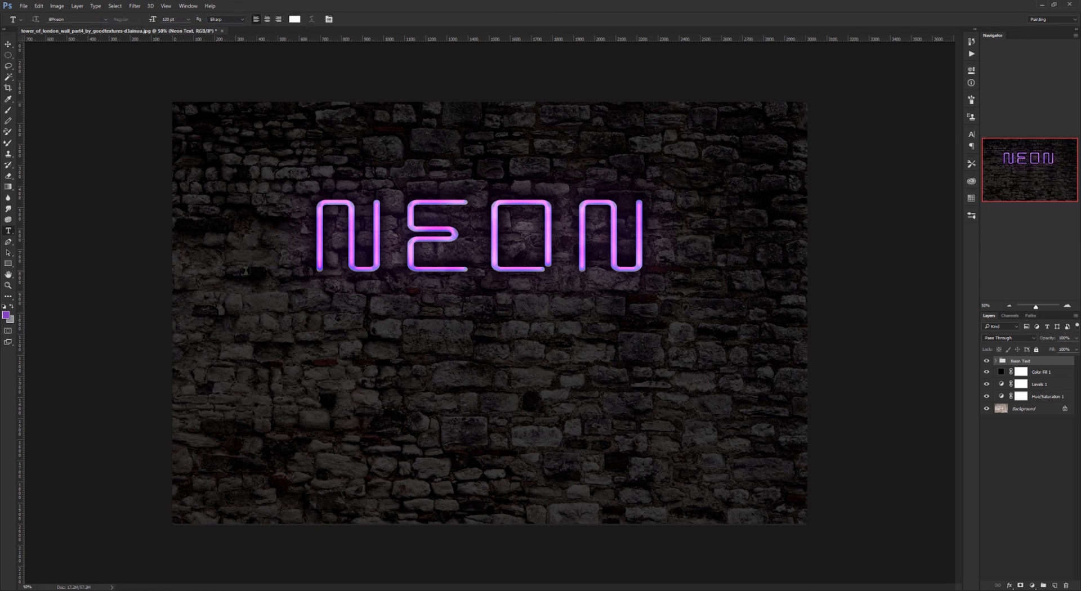
pyautogui.click(321, 319)
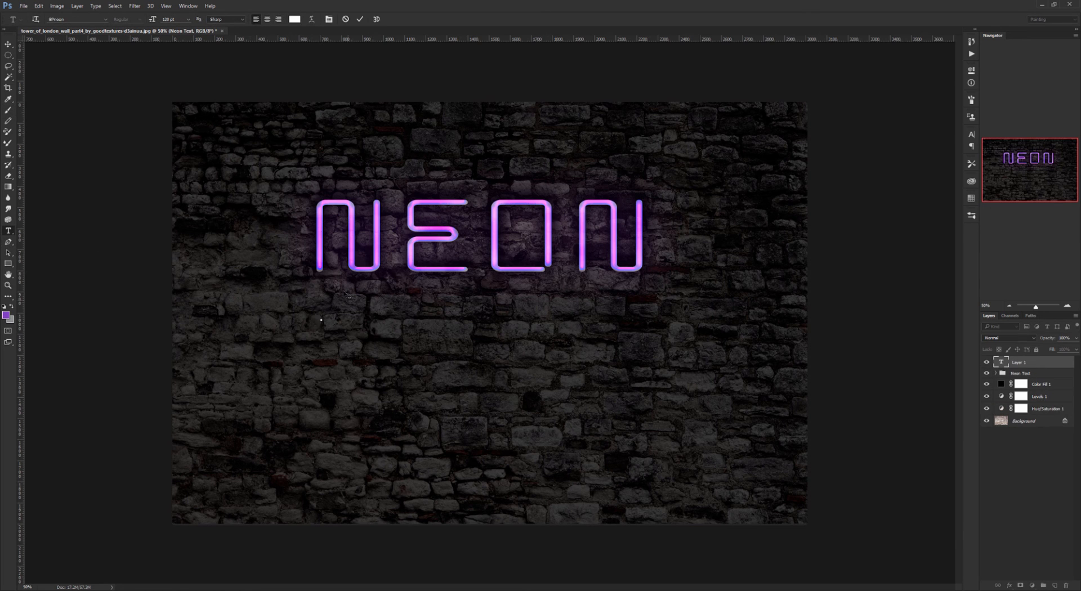
pyautogui.click(188, 20)
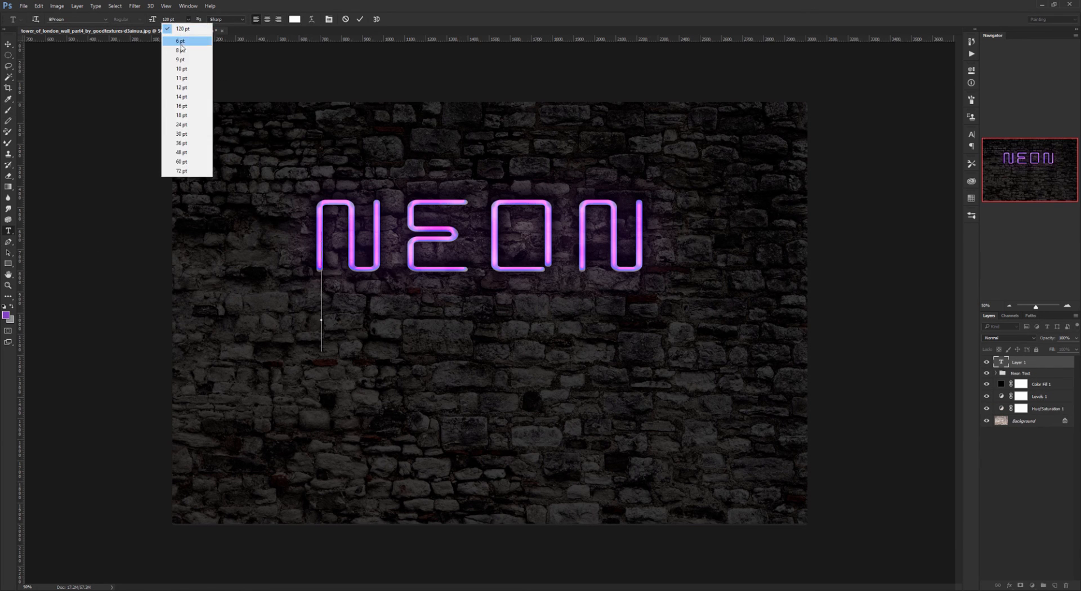
pyautogui.click(181, 28)
pyautogui.moveTo(169, 20); pyautogui.dragTo(155, 20)
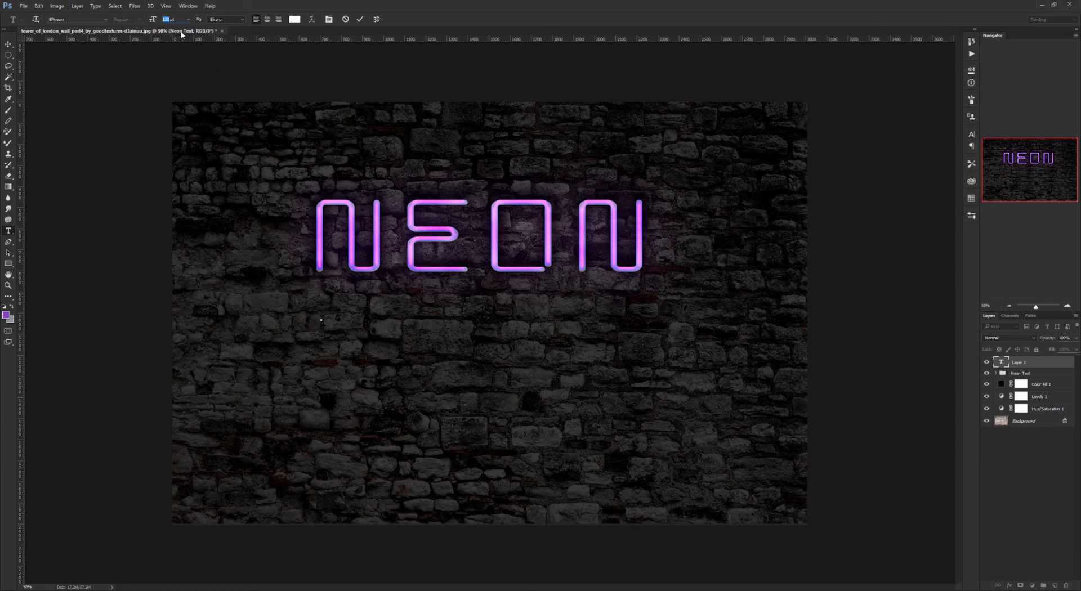
pyautogui.write('100')
# Step: Set the new text's color to pale yellow #e4e36b, enter "Light" and shift it towards the end of NEON
pyautogui.click(294, 19)
pyautogui.click(237, 493)
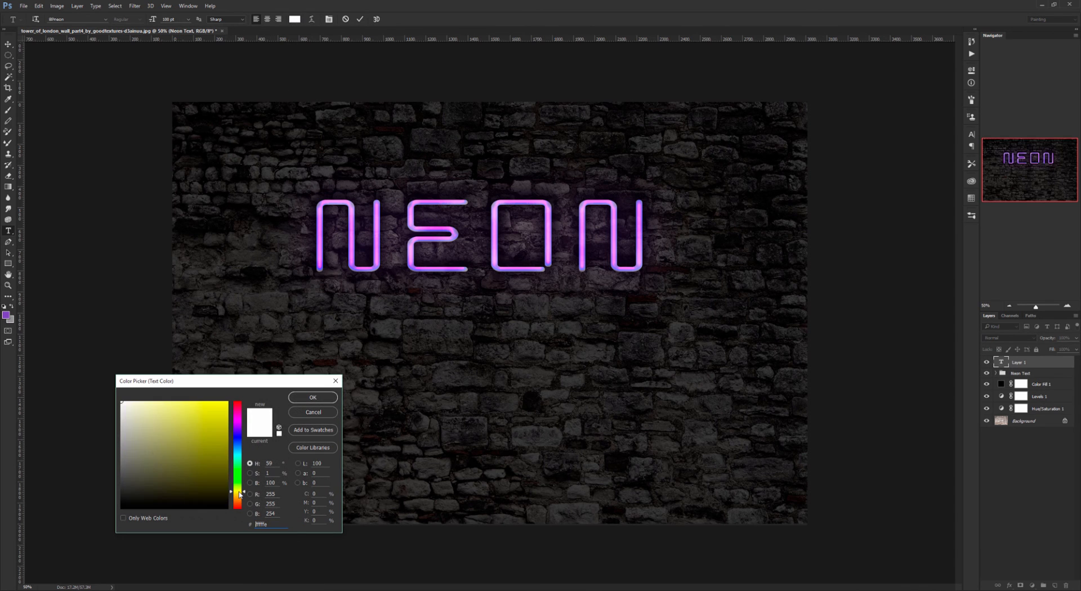
pyautogui.moveTo(191, 412); pyautogui.dragTo(177, 412)
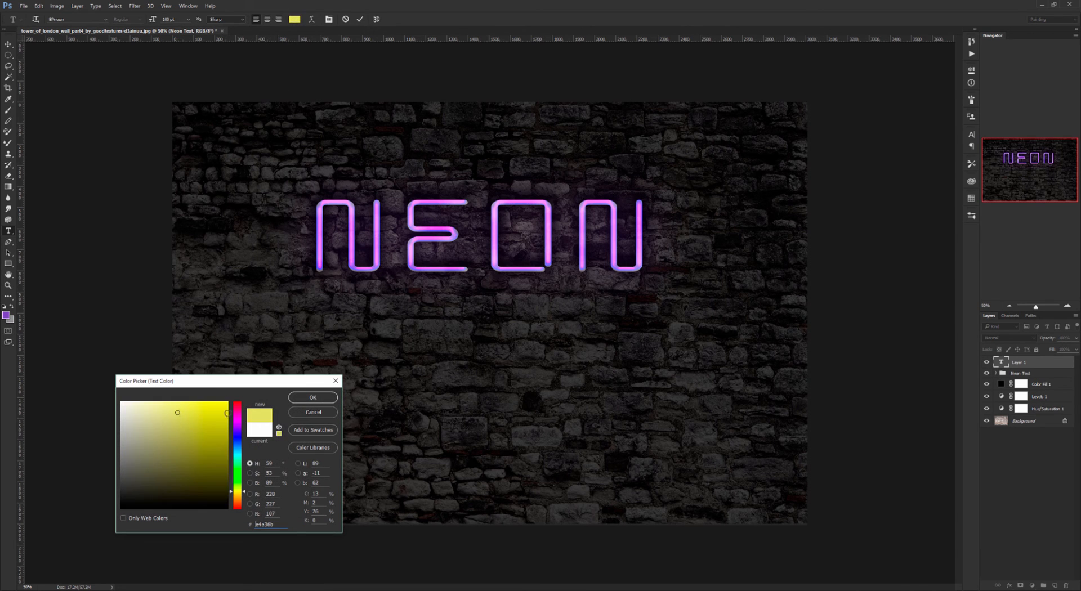
pyautogui.click(319, 398)
pyautogui.write('Light')
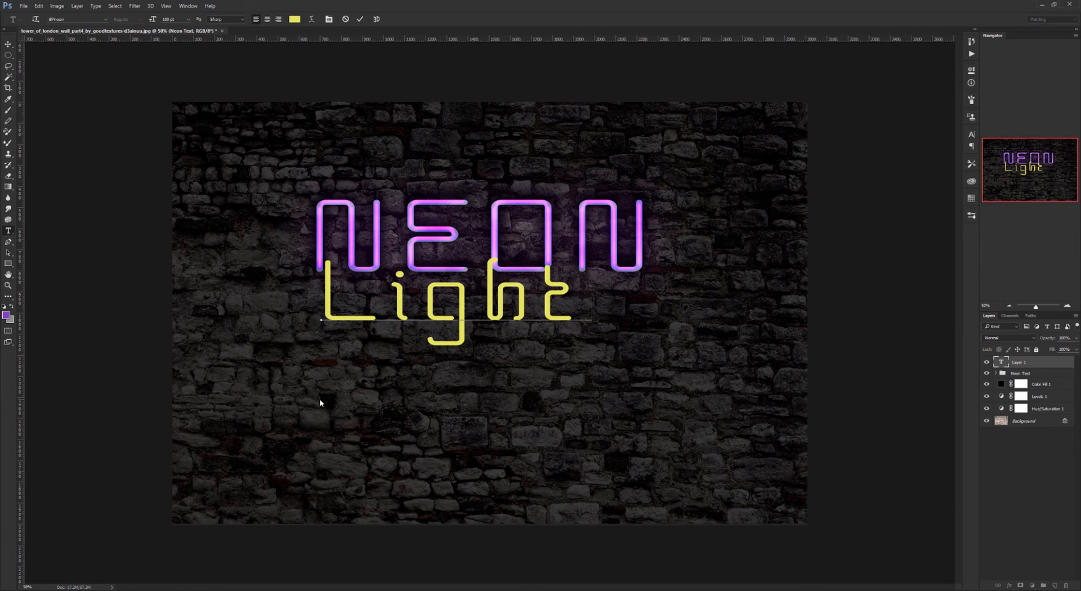
pyautogui.moveTo(372, 340); pyautogui.dragTo(436, 349)
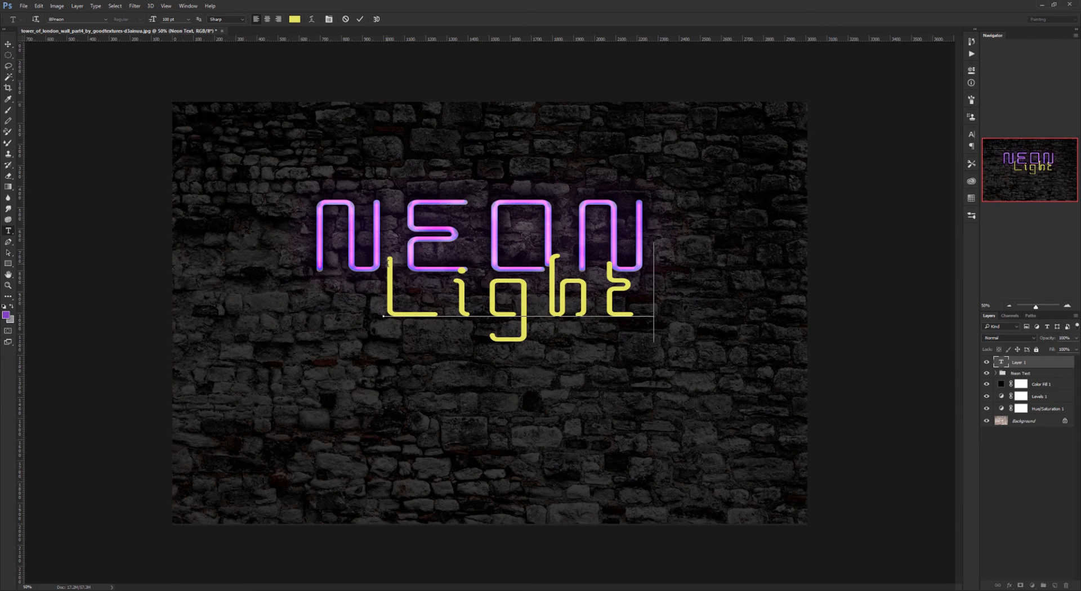
# Step: Rotate the Light text about 10 degrees counterclockwise with Free Transform and center it under the NEON lettering
pyautogui.click(39, 7)
pyautogui.click(56, 169)
pyautogui.moveTo(376, 231); pyautogui.dragTo(371, 259)
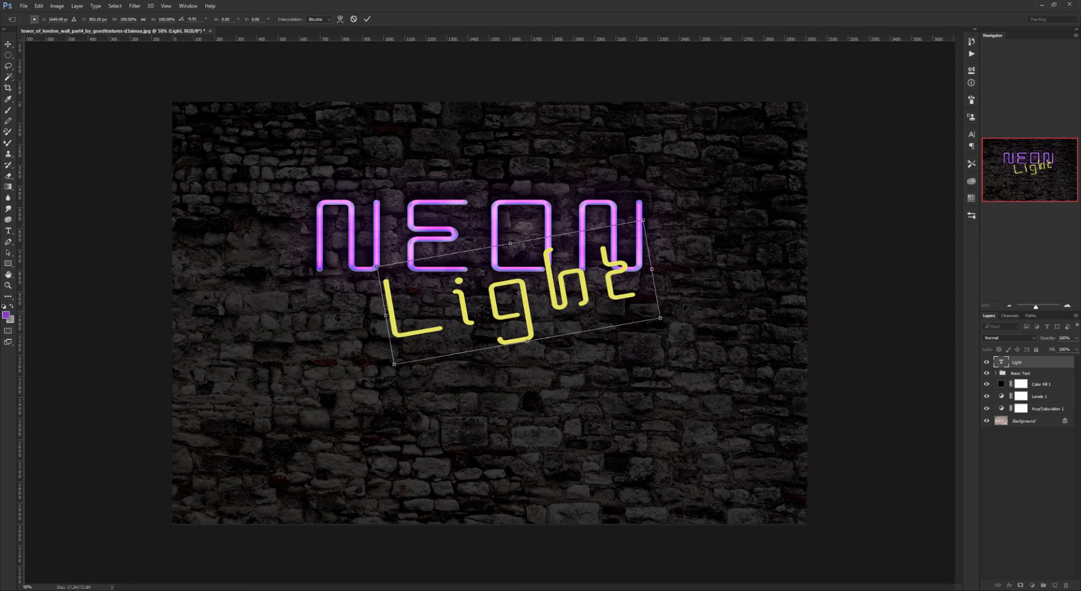
pyautogui.moveTo(493, 311); pyautogui.dragTo(465, 306)
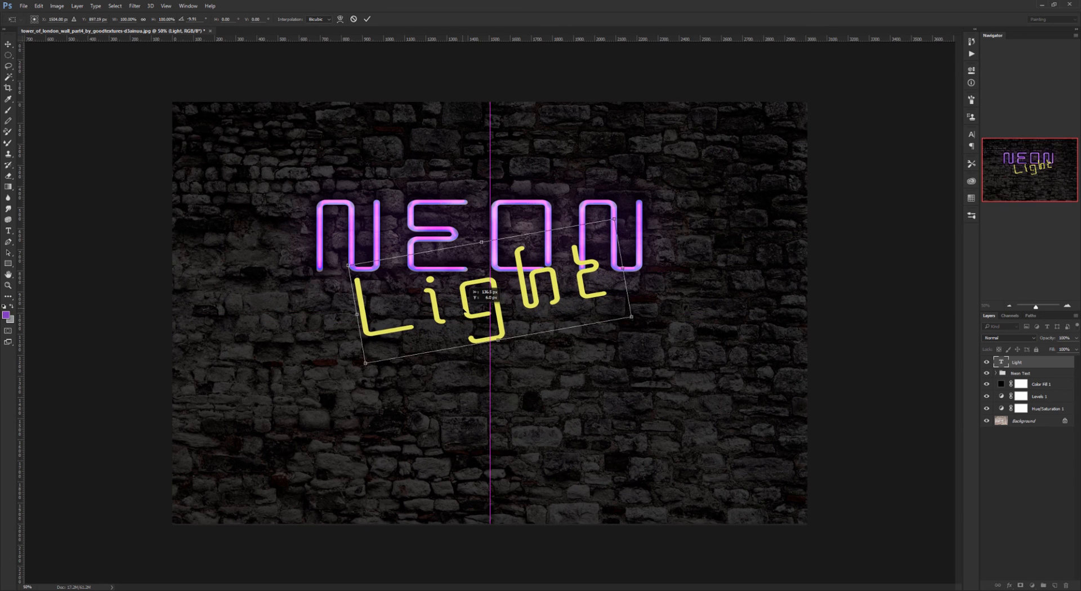
pyautogui.click(368, 19)
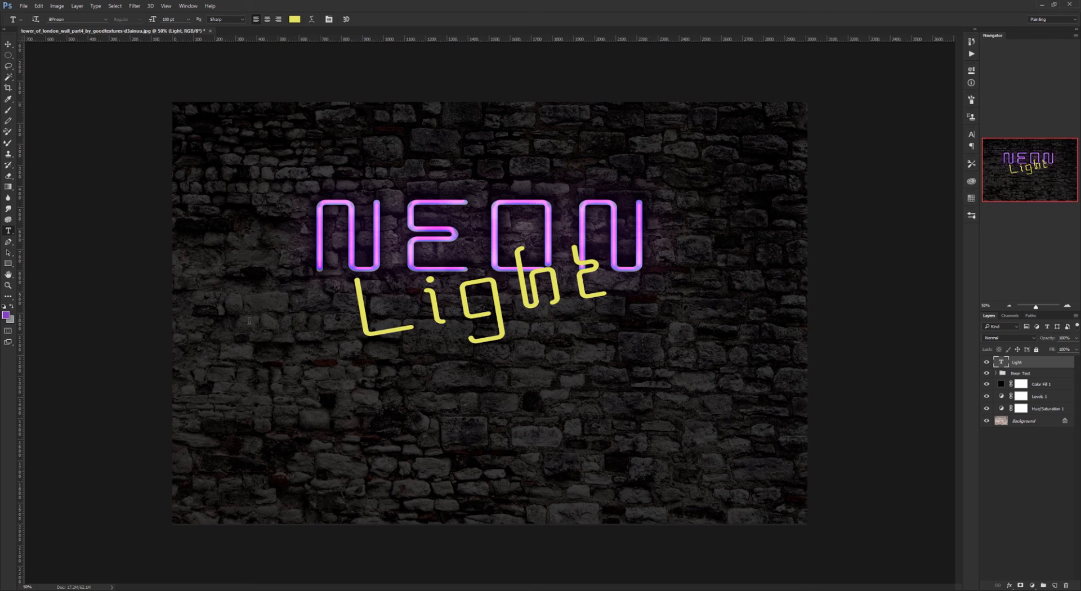
# Step: Rotate the Neon Text group about 6 degrees counterclockwise with Free Transform and lower it slightly towards the Light text
pyautogui.click(1013, 375)
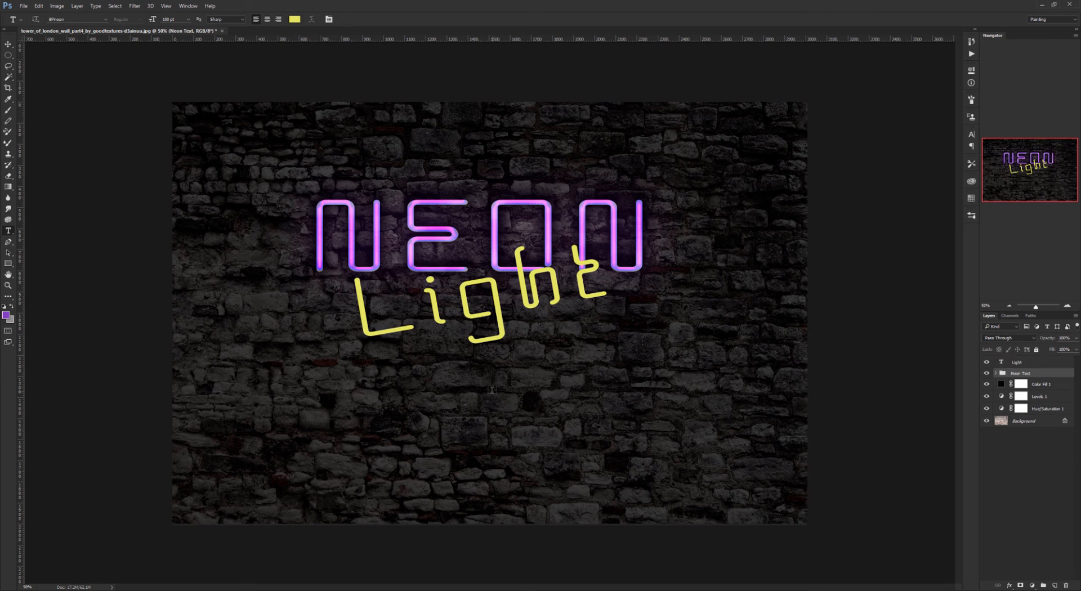
pyautogui.click(38, 6)
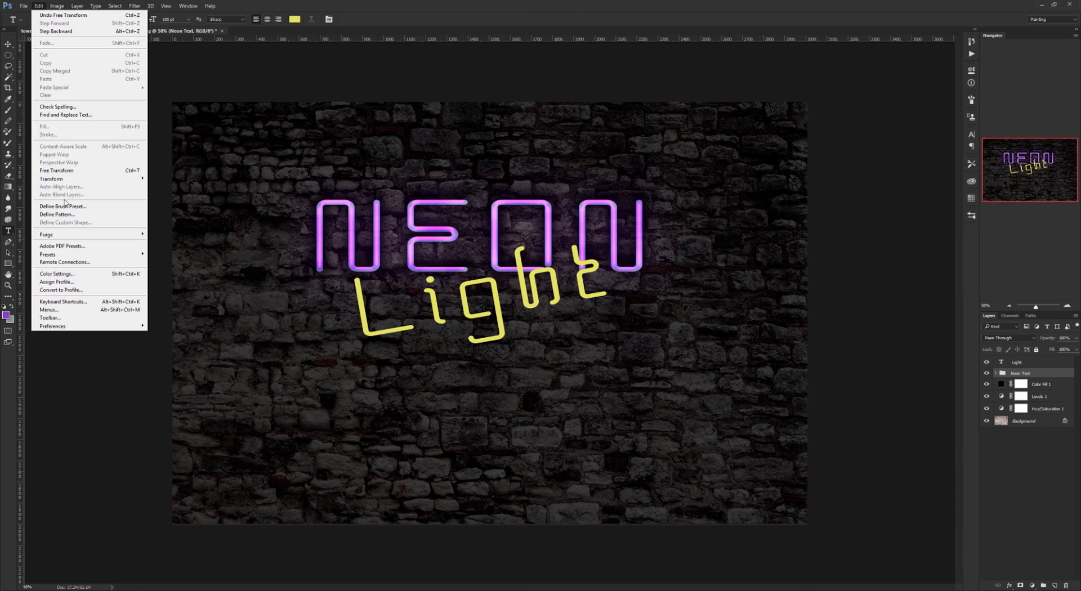
pyautogui.click(70, 171)
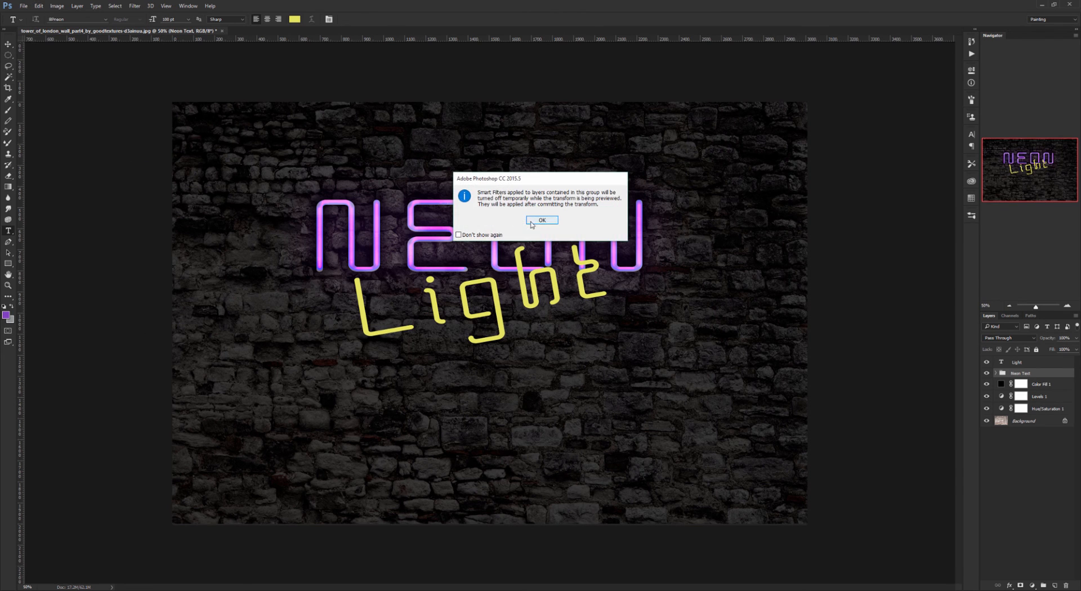
pyautogui.click(542, 223)
pyautogui.moveTo(268, 128); pyautogui.dragTo(257, 152)
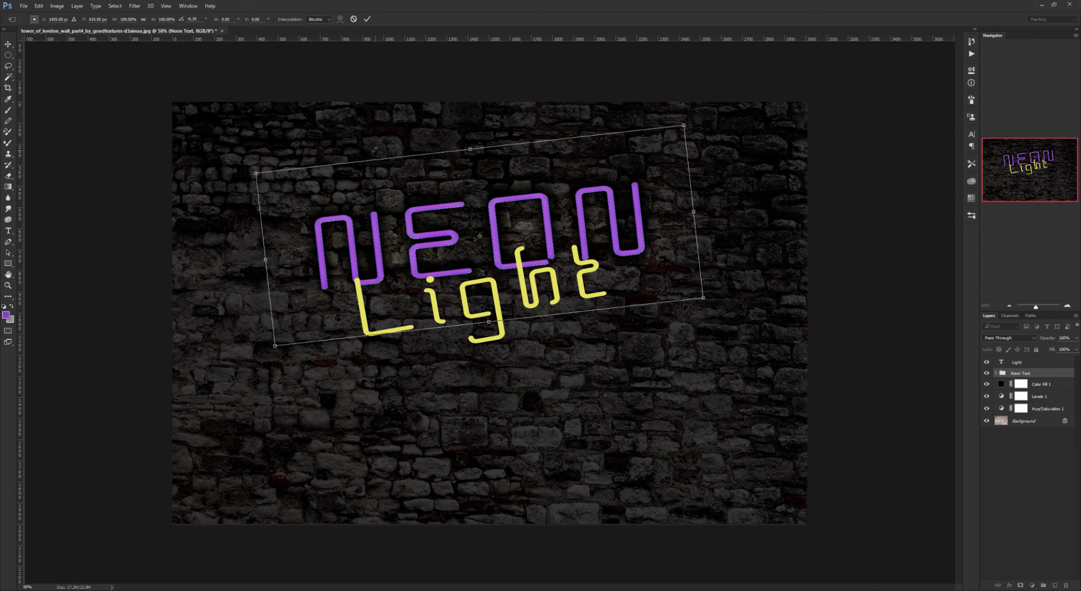
pyautogui.moveTo(394, 259); pyautogui.dragTo(393, 276)
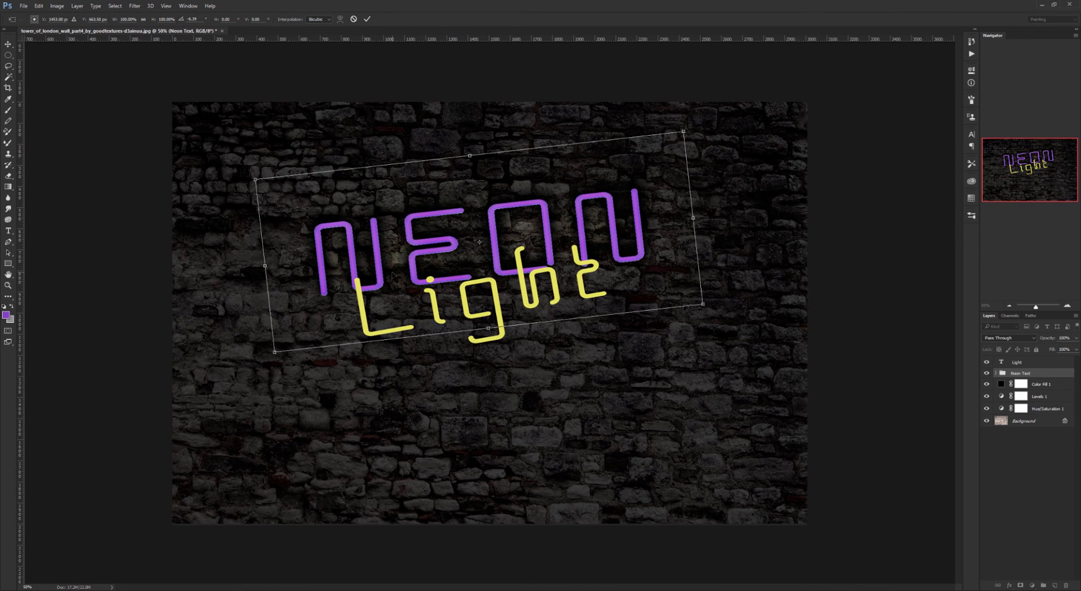
pyautogui.click(367, 19)
pyautogui.press('t')
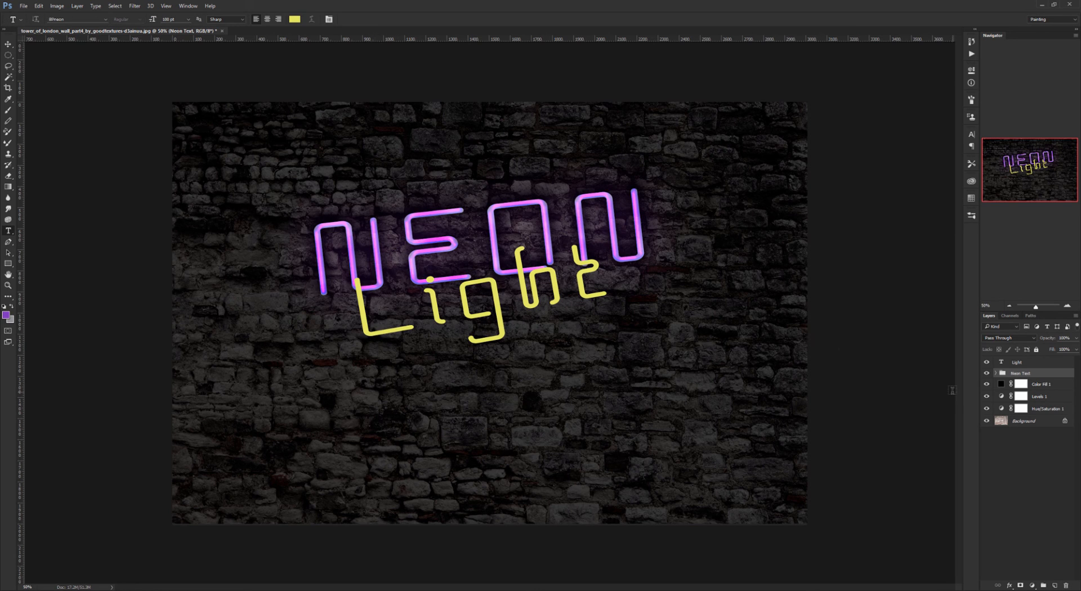
# Step: Add a black Multiply Drop Shadow and a Color Dodge Outer Glow at 100% opacity to the Light text layer
pyautogui.click(1017, 362)
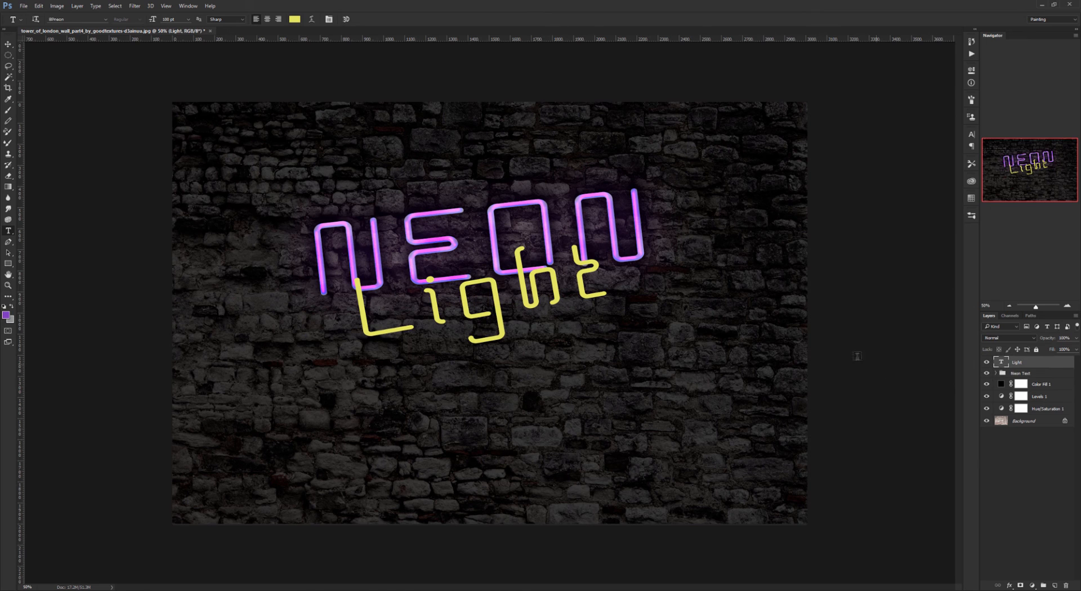
pyautogui.click(1009, 586)
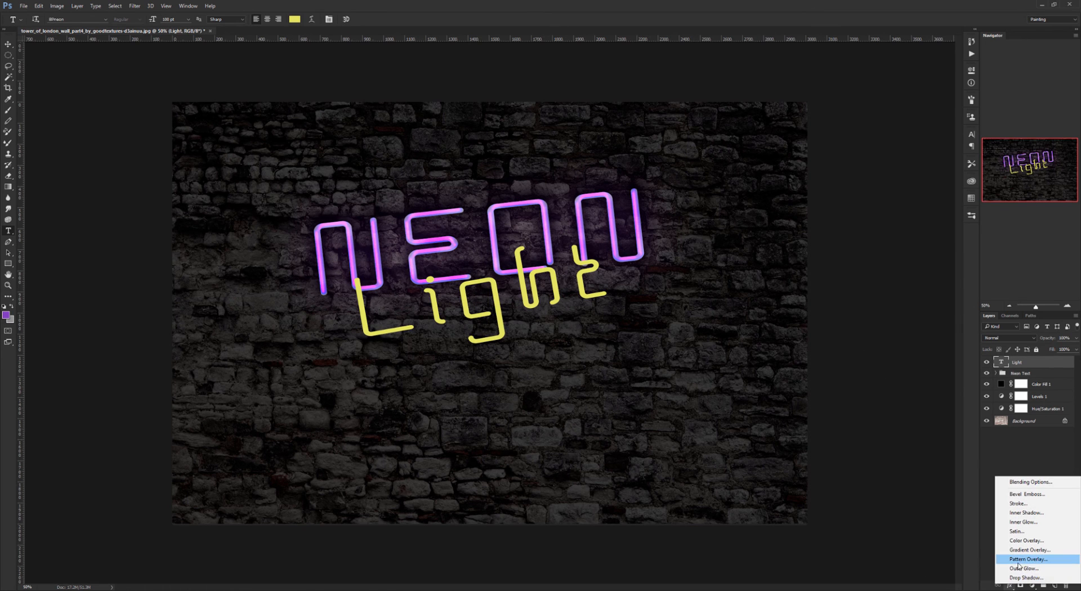
pyautogui.click(1018, 577)
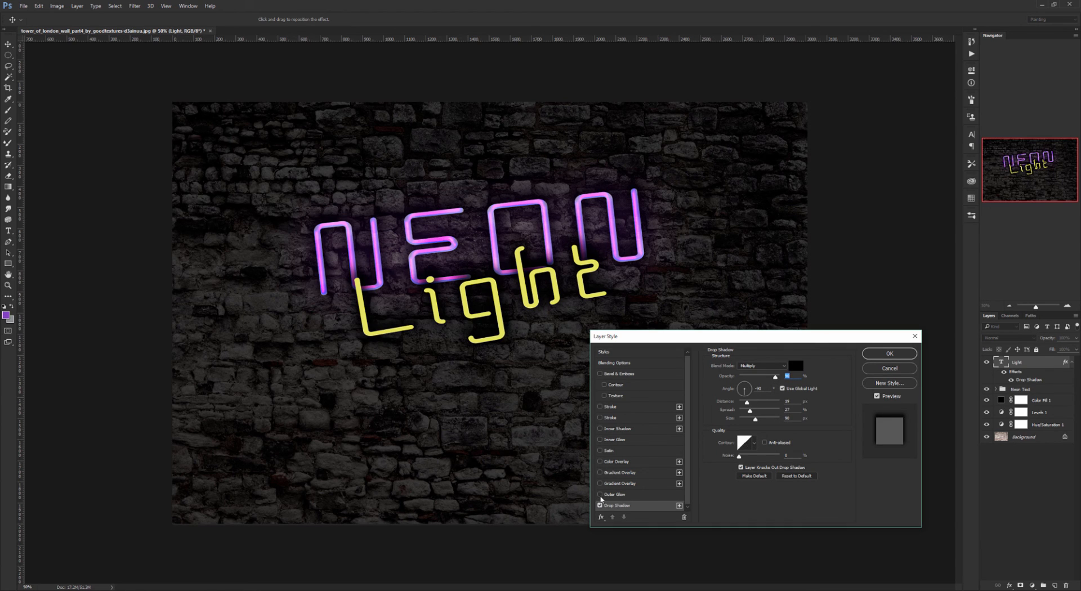
pyautogui.click(615, 495)
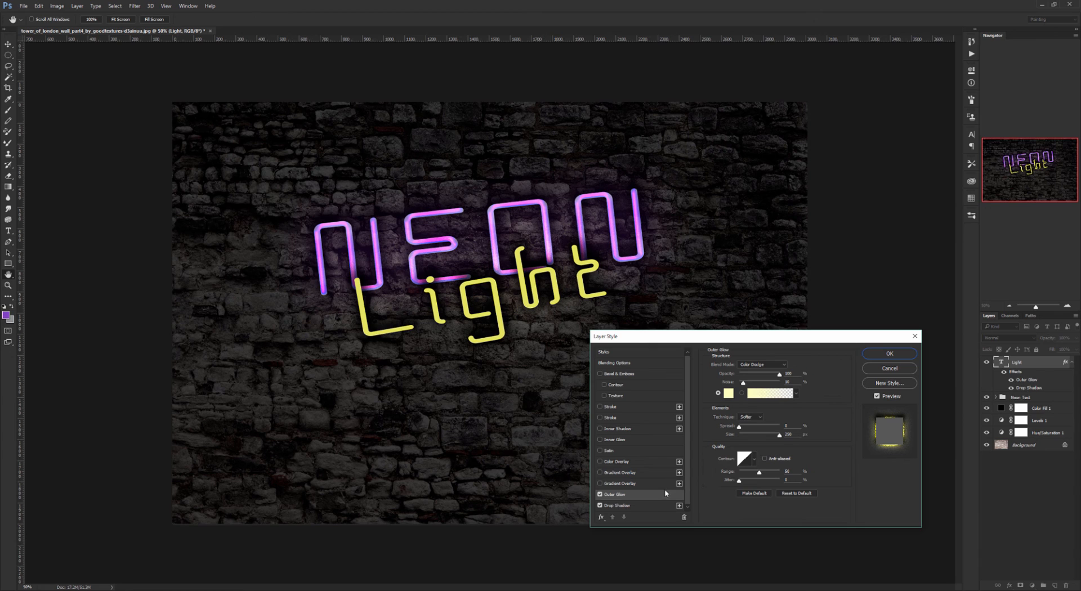
# Step: Add a Color Burn Inner Shadow and a Chisel Hard Inner Bevel directed down to the Light text's layer style
pyautogui.click(600, 429)
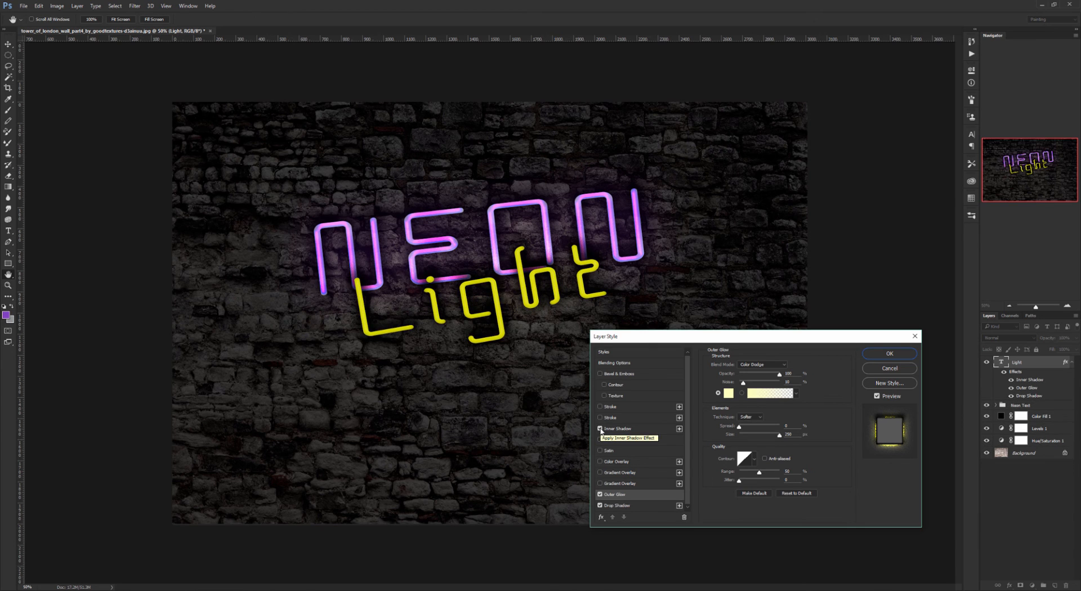
pyautogui.click(611, 430)
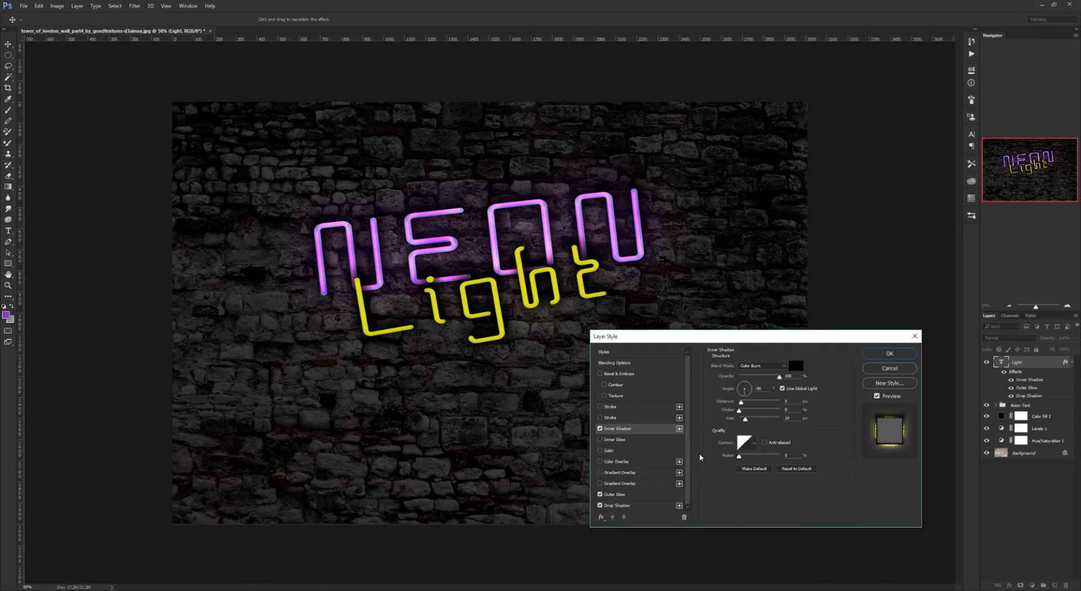
pyautogui.click(600, 374)
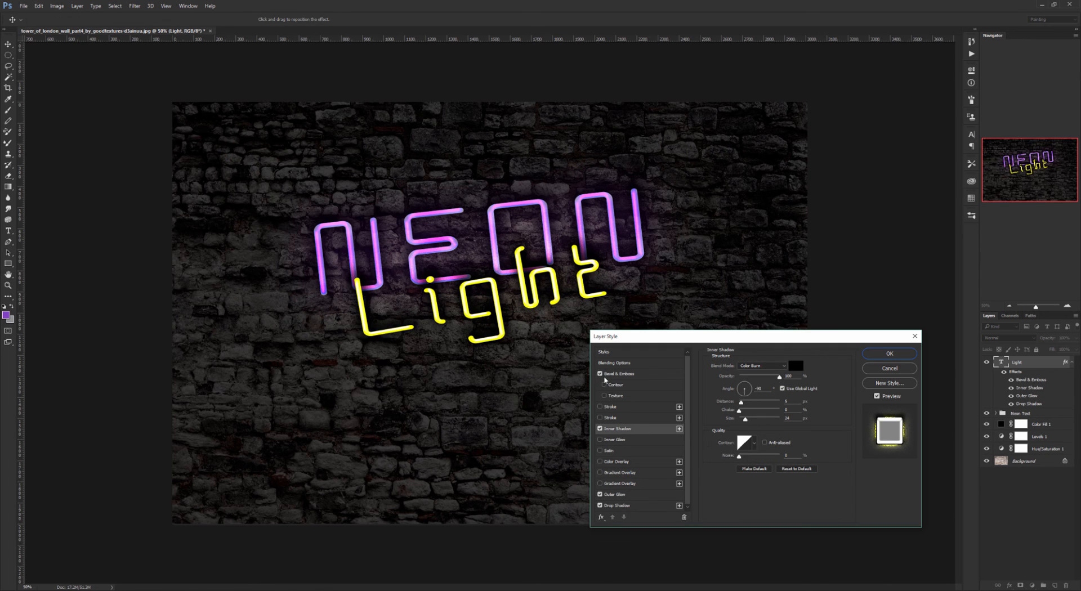
pyautogui.click(629, 376)
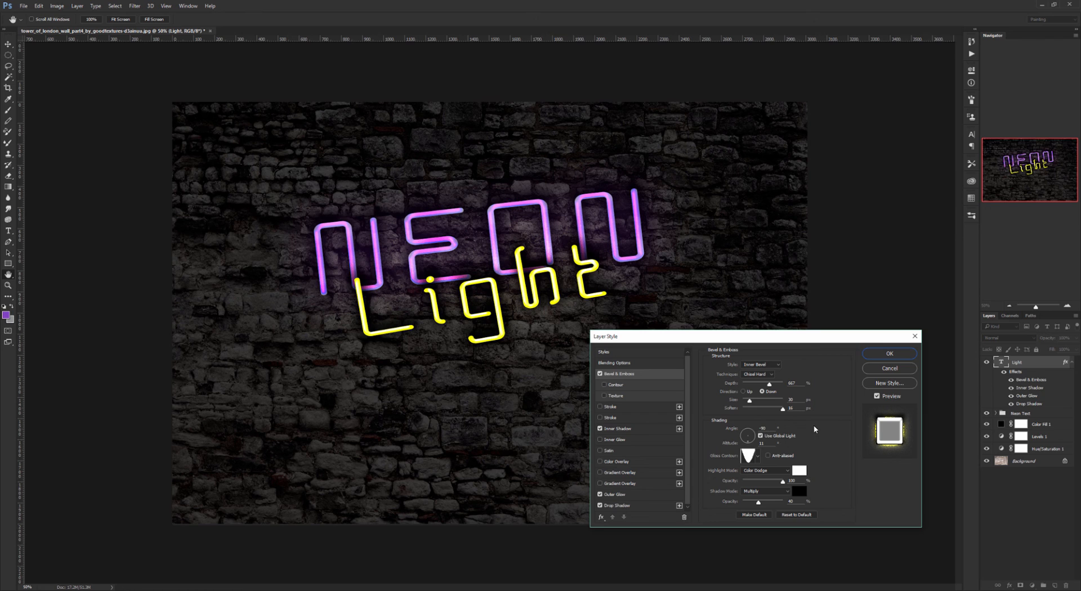
pyautogui.click(880, 356)
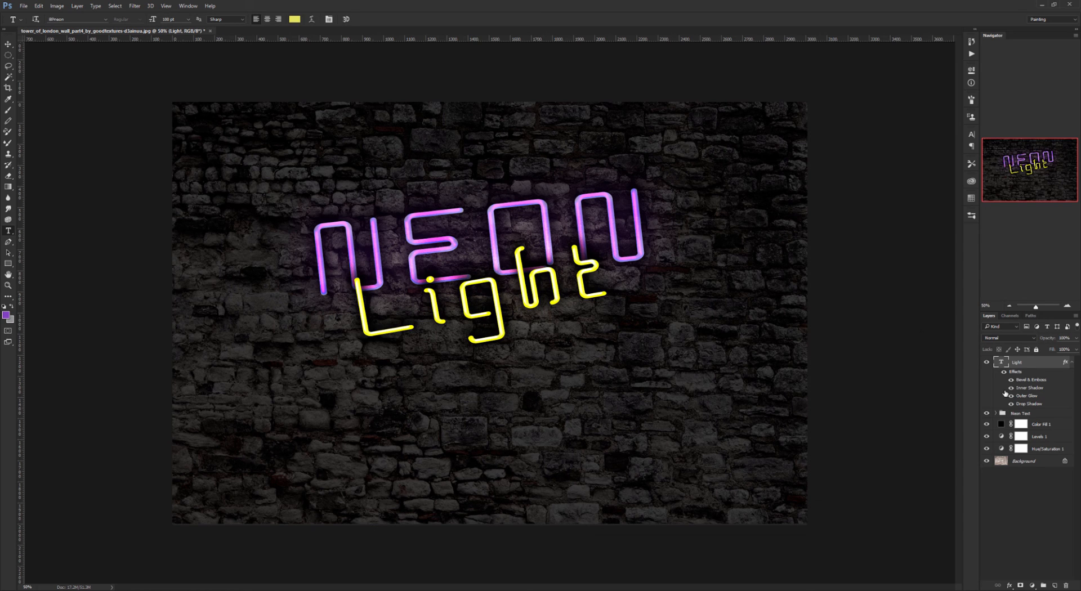
# Step: Duplicate the Light layer and delete the copy's Inner Shadow, Outer Glow and Drop Shadow, keeping only Bevel & Emboss
pyautogui.hotkey('ctrl', 'j')
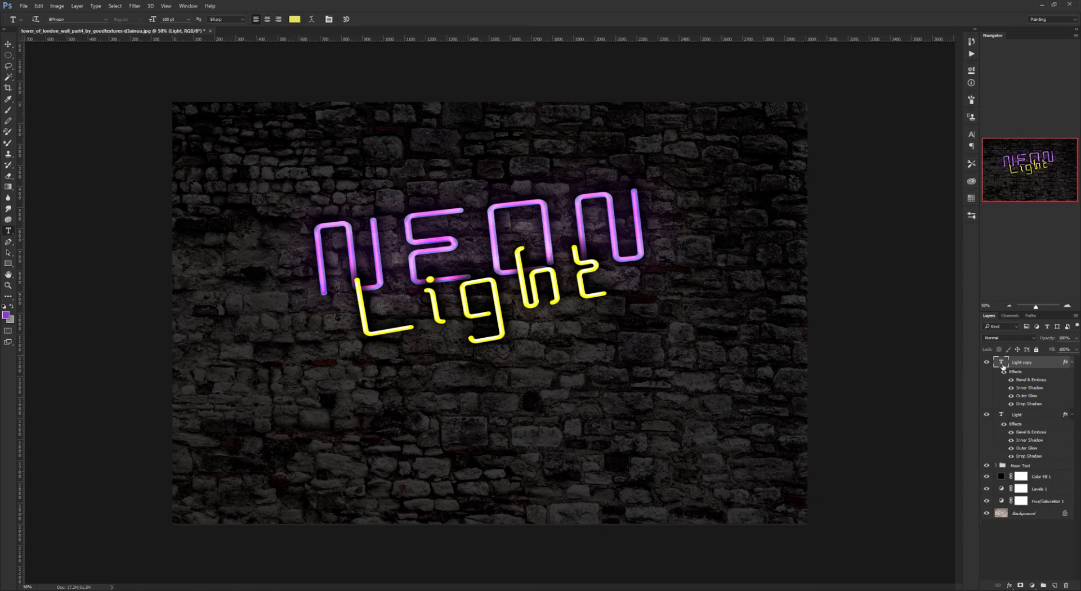
pyautogui.click(1011, 396)
pyautogui.click(1011, 388)
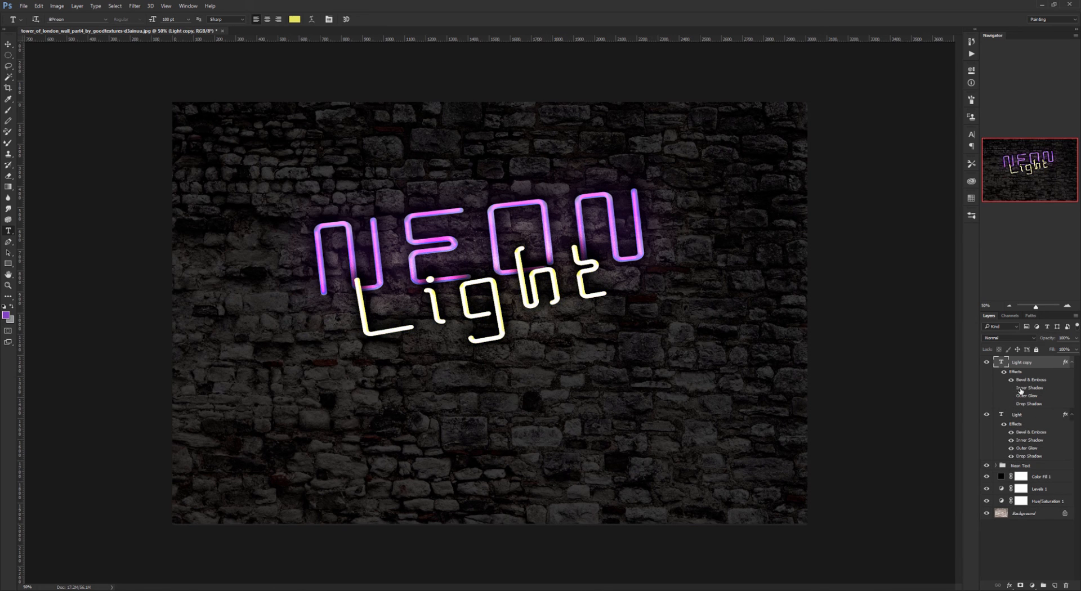
pyautogui.moveTo(1021, 390); pyautogui.dragTo(1066, 586)
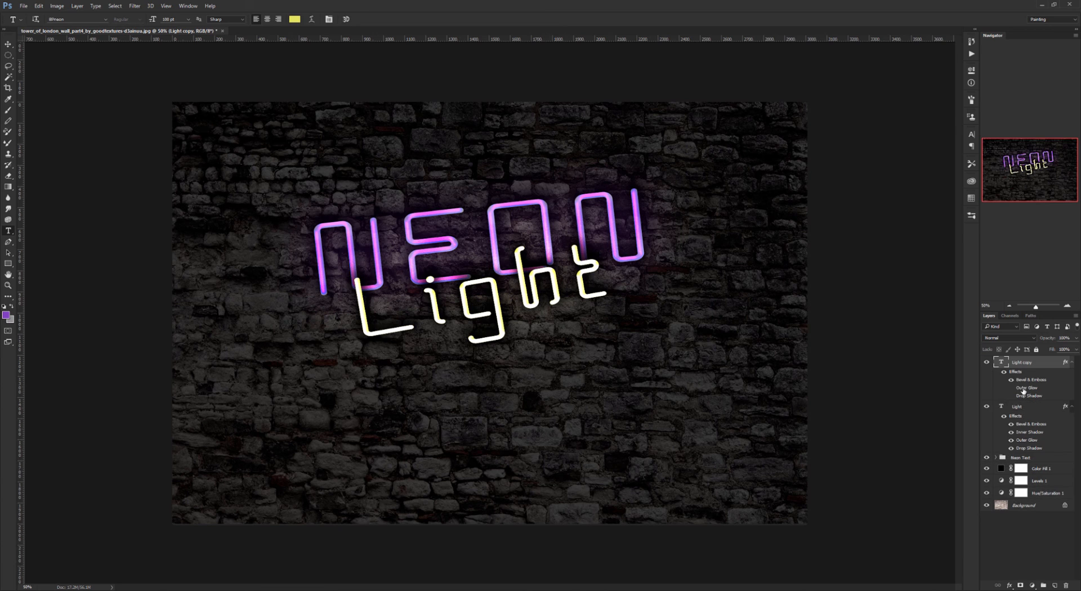
pyautogui.moveTo(1023, 388); pyautogui.dragTo(1066, 586)
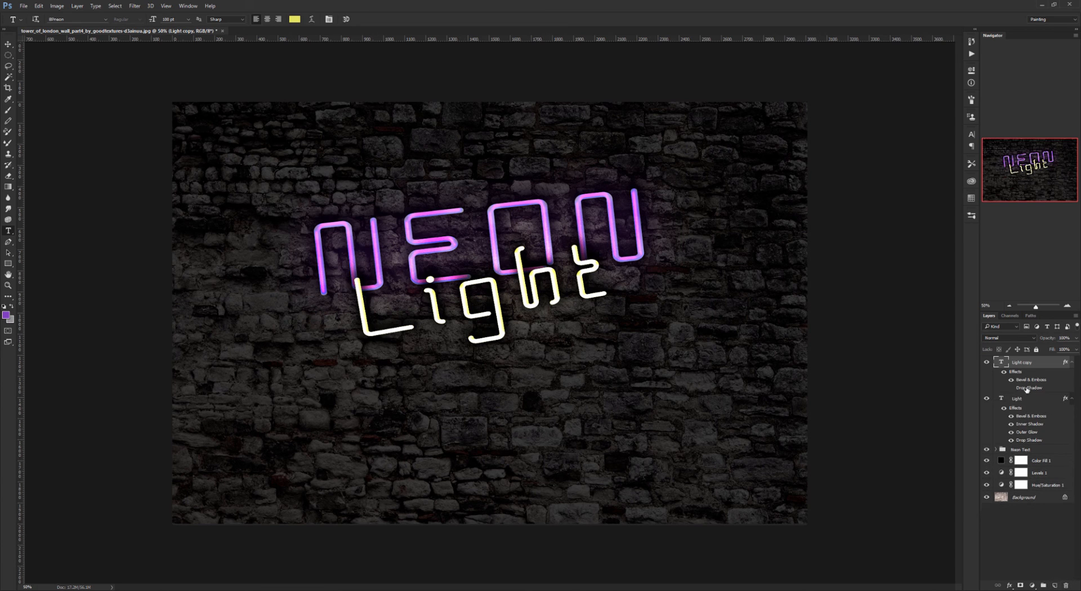
pyautogui.moveTo(1027, 389); pyautogui.dragTo(1066, 585)
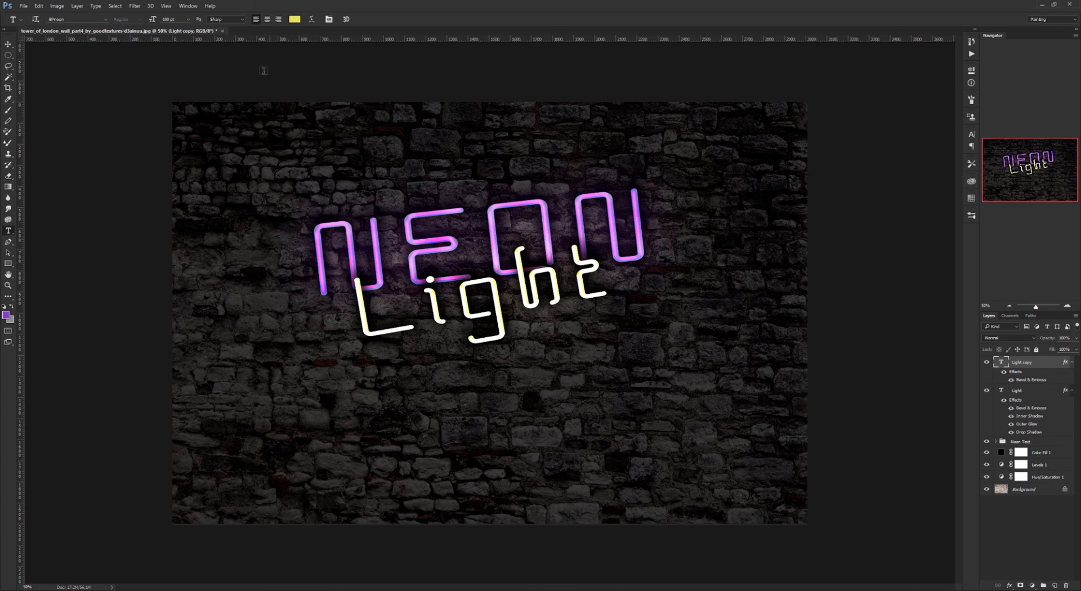
# Step: Set the Light copy's text color to pure white
pyautogui.click(294, 19)
pyautogui.moveTo(137, 414); pyautogui.dragTo(116, 395)
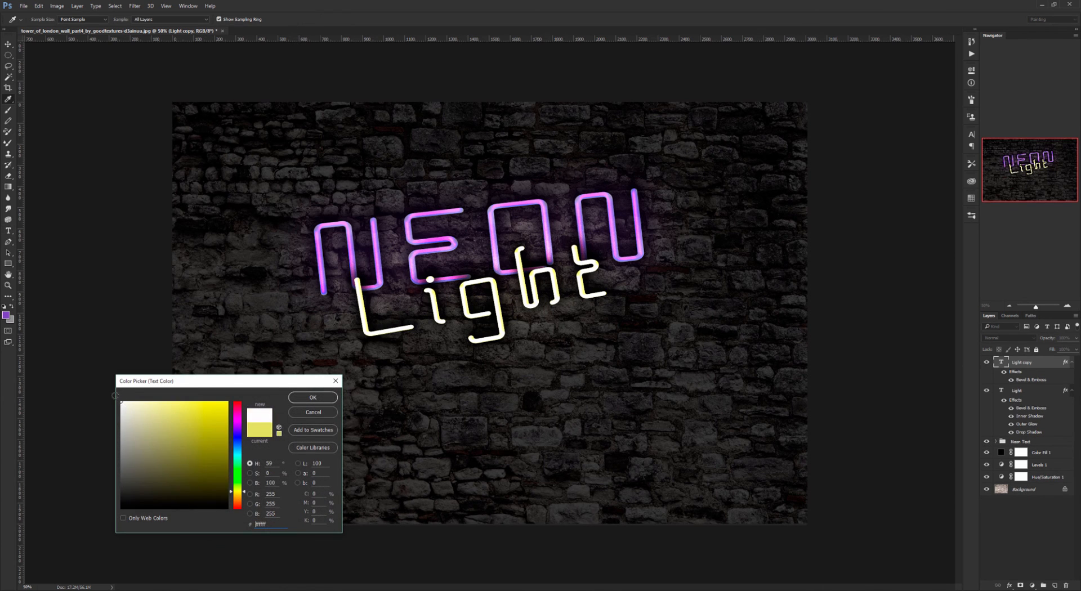
pyautogui.click(313, 397)
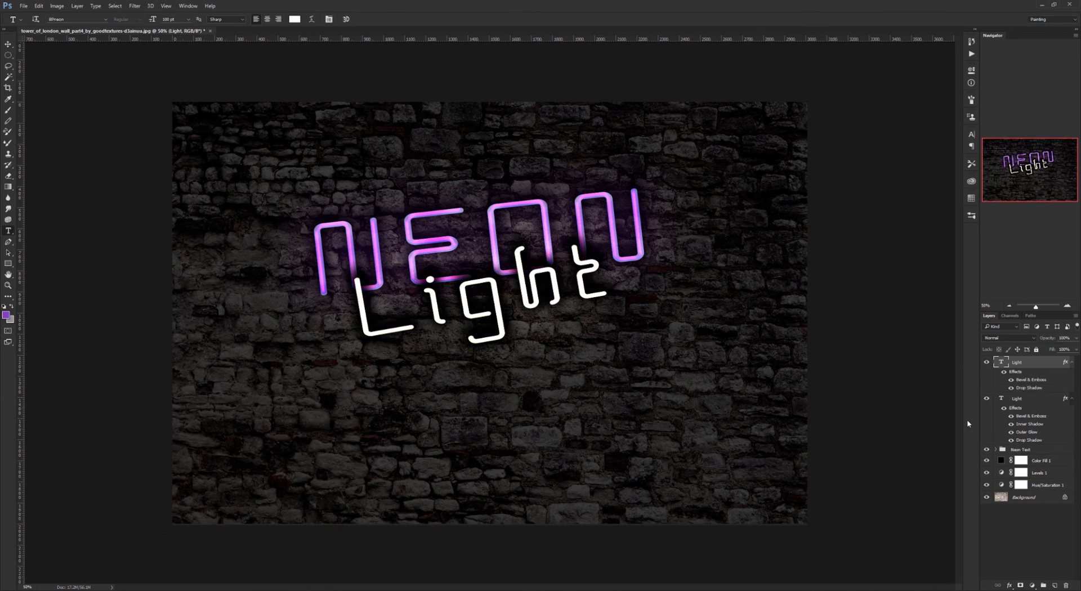
# Step: Set the white Light copy's Bevel & Emboss technique to Smooth and reduce the bevel's depth
pyautogui.doubleClick(1022, 384)
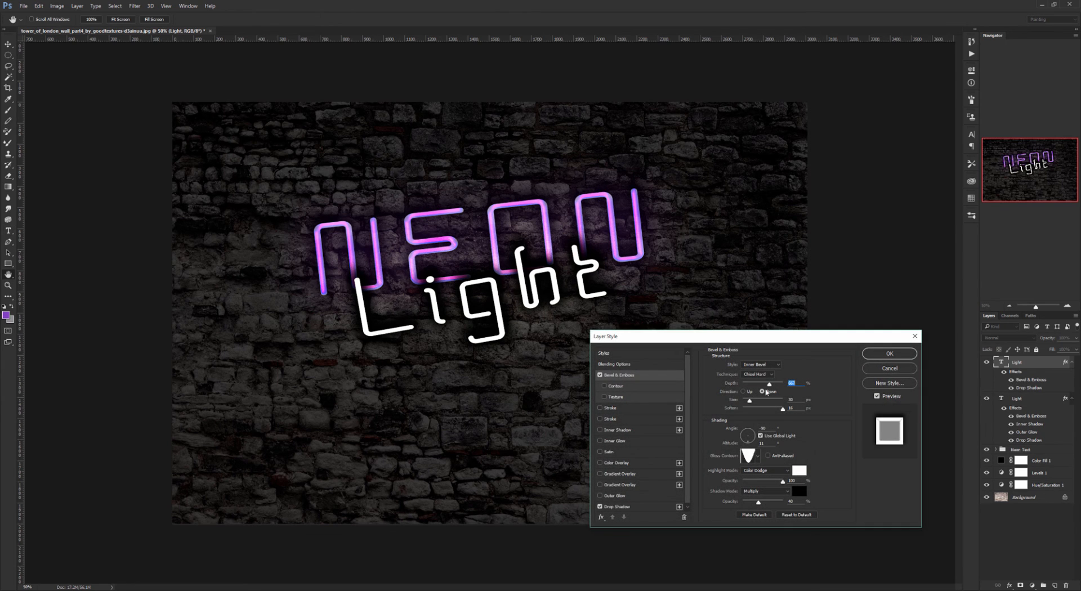
pyautogui.click(757, 374)
pyautogui.click(754, 382)
pyautogui.moveTo(753, 384); pyautogui.dragTo(746, 385)
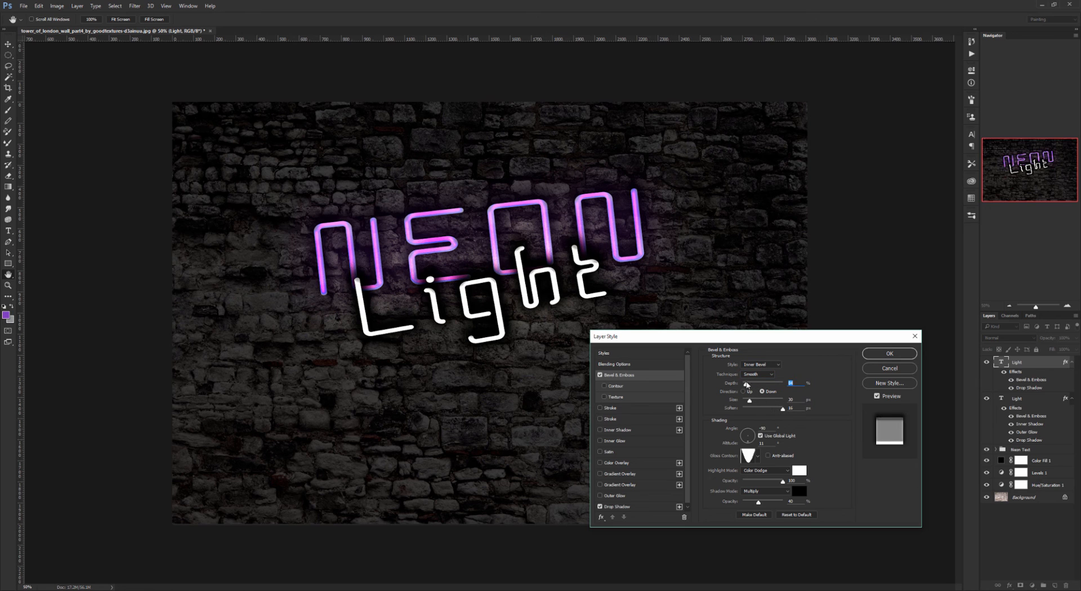
pyautogui.click(744, 401)
pyautogui.press('Return')
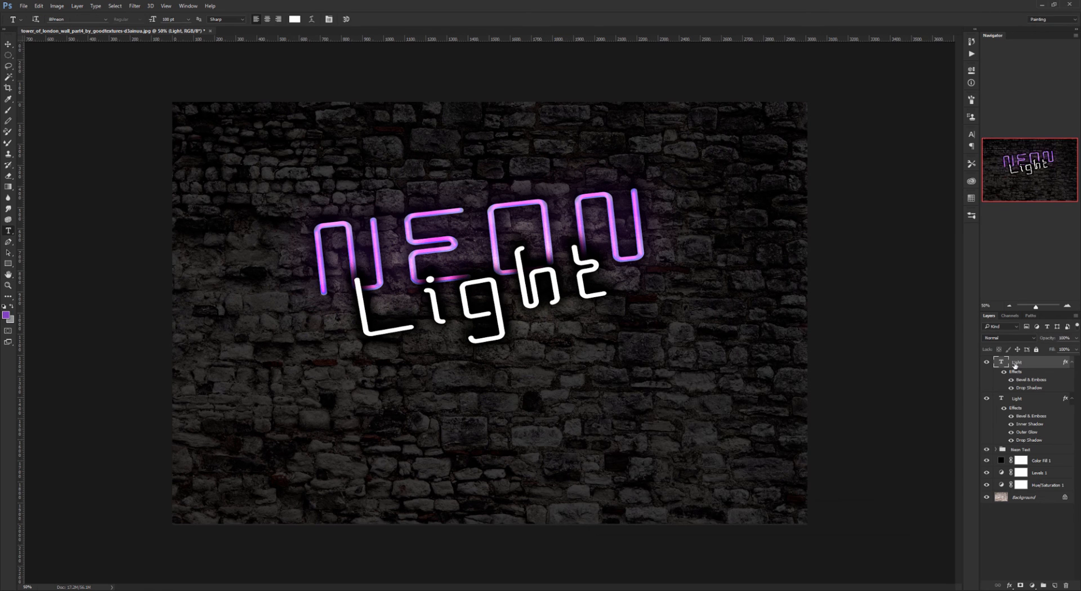
# Step: Convert the white Light copy to a smart object and lower the fill of the yellow Light text layer
pyautogui.rightClick(1015, 365)
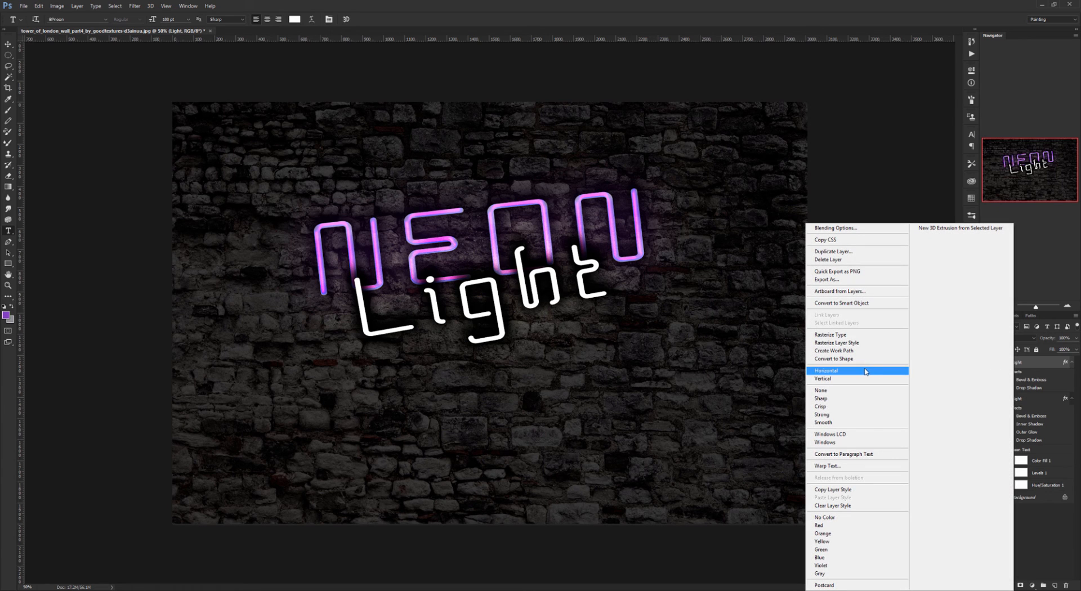
pyautogui.click(850, 309)
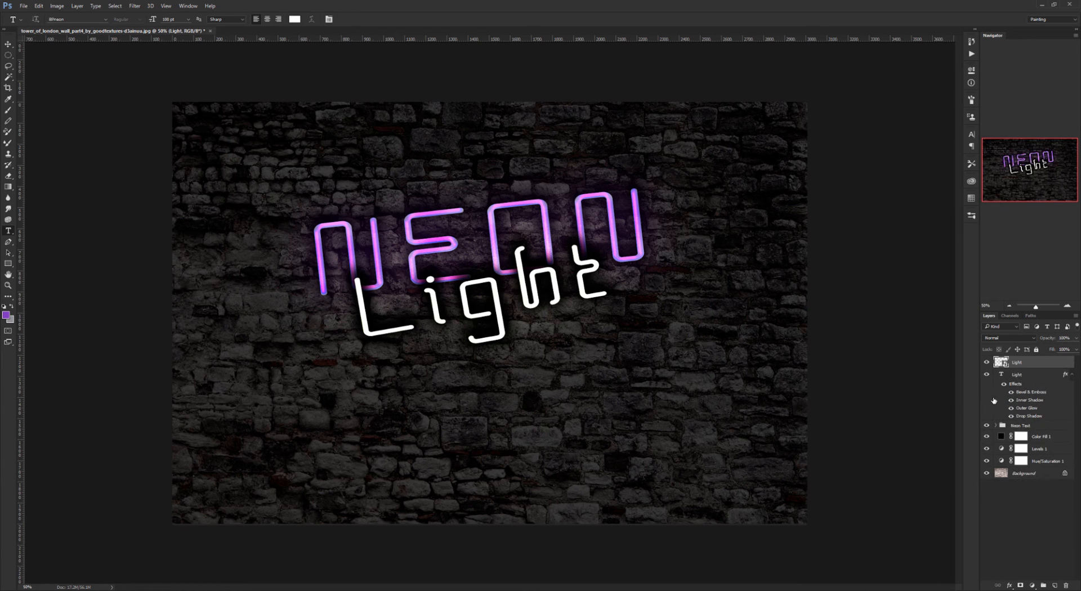
pyautogui.click(1021, 375)
pyautogui.click(1076, 349)
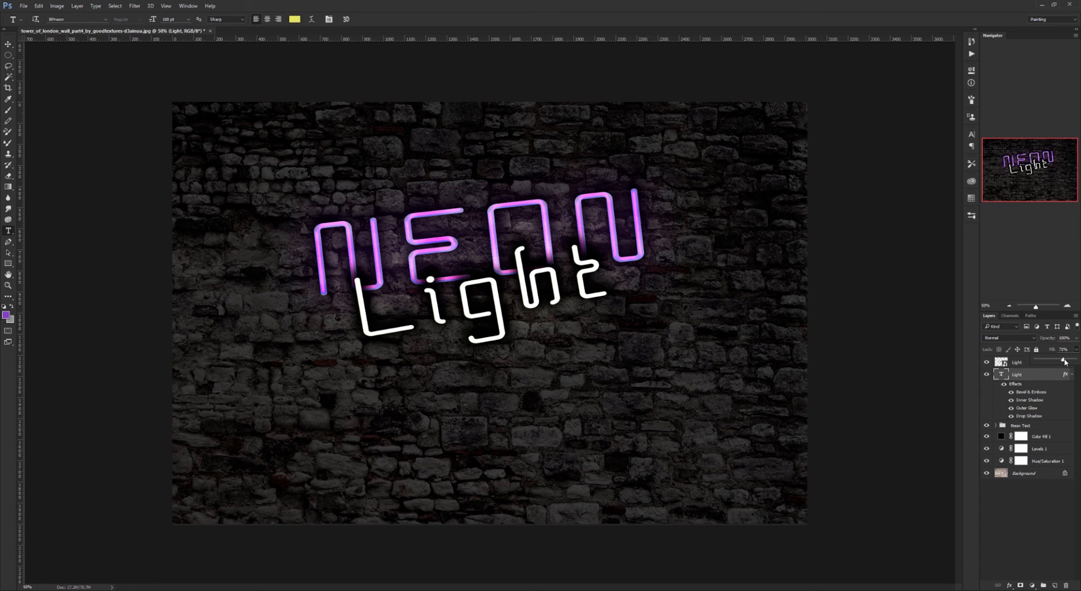
# Step: Apply a Gaussian Blur smart filter to the white Light smart object, accepting the offered radius
pyautogui.click(1006, 365)
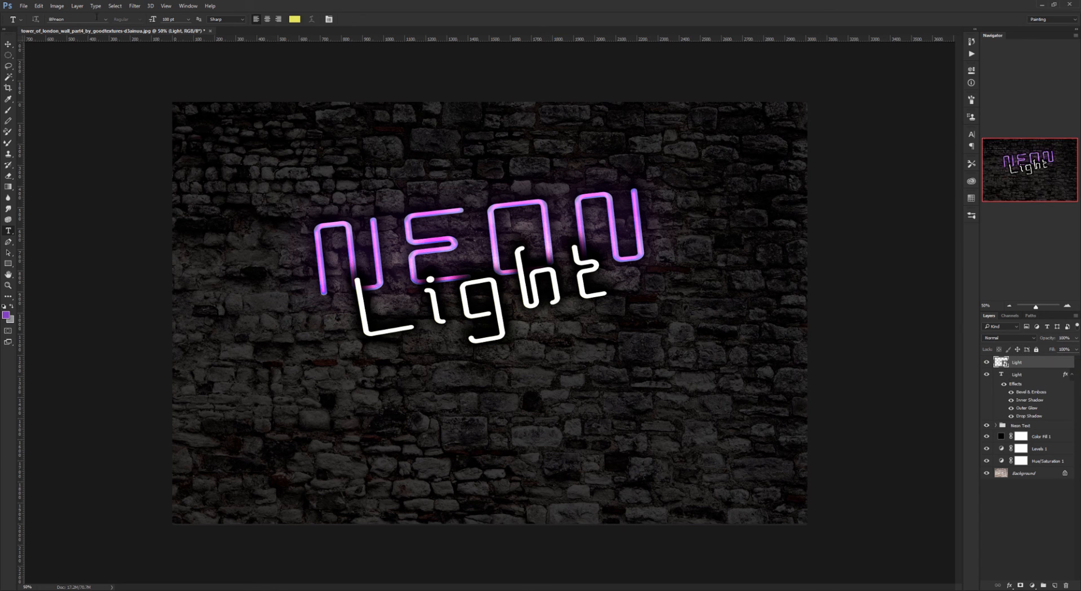
pyautogui.click(134, 6)
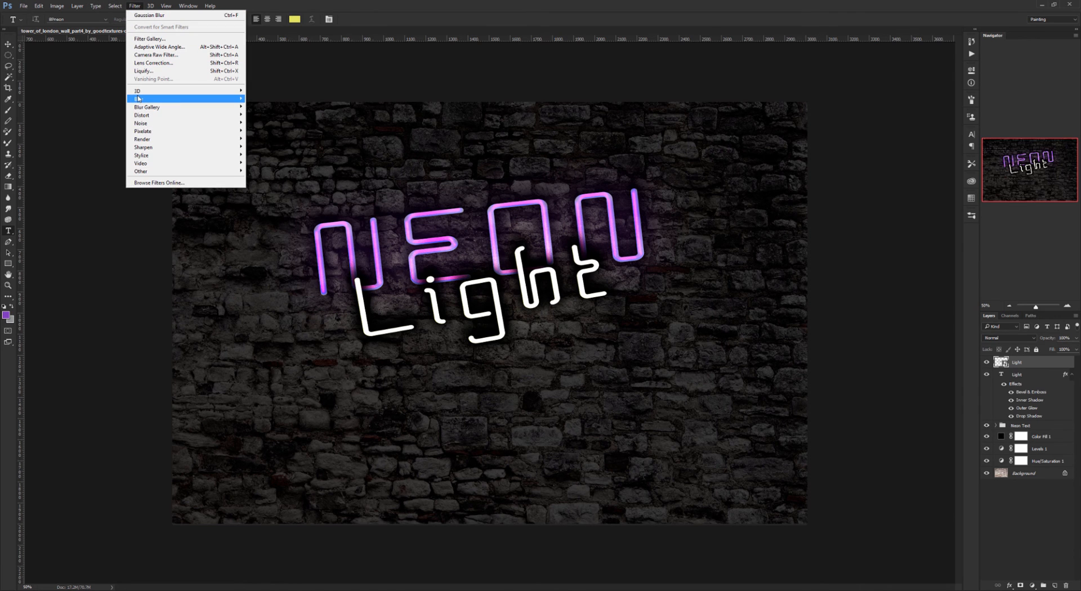
pyautogui.moveTo(147, 99)
pyautogui.click(100, 131)
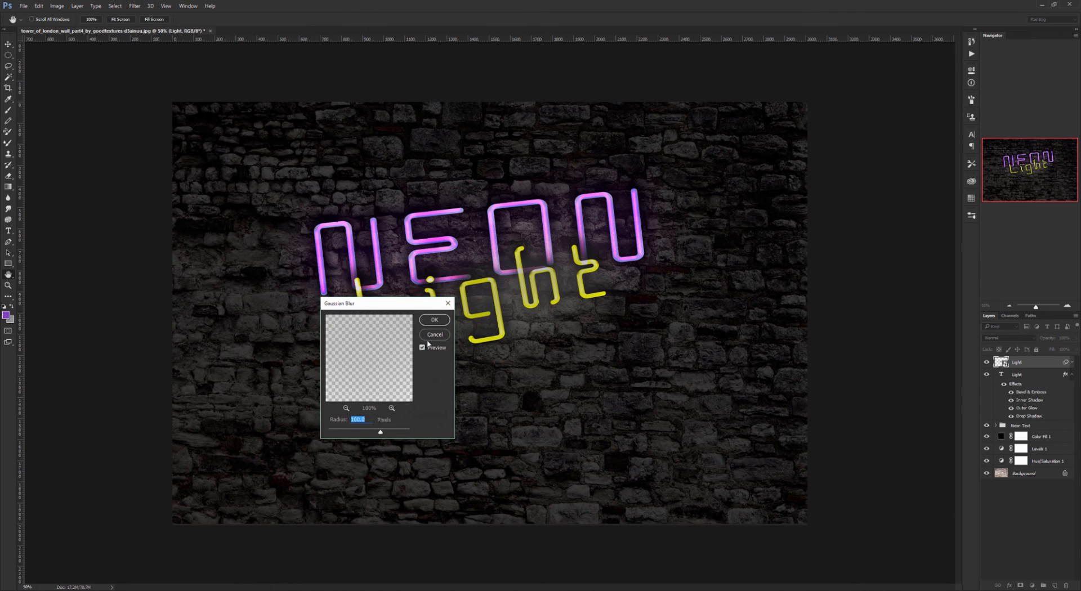
pyautogui.click(431, 320)
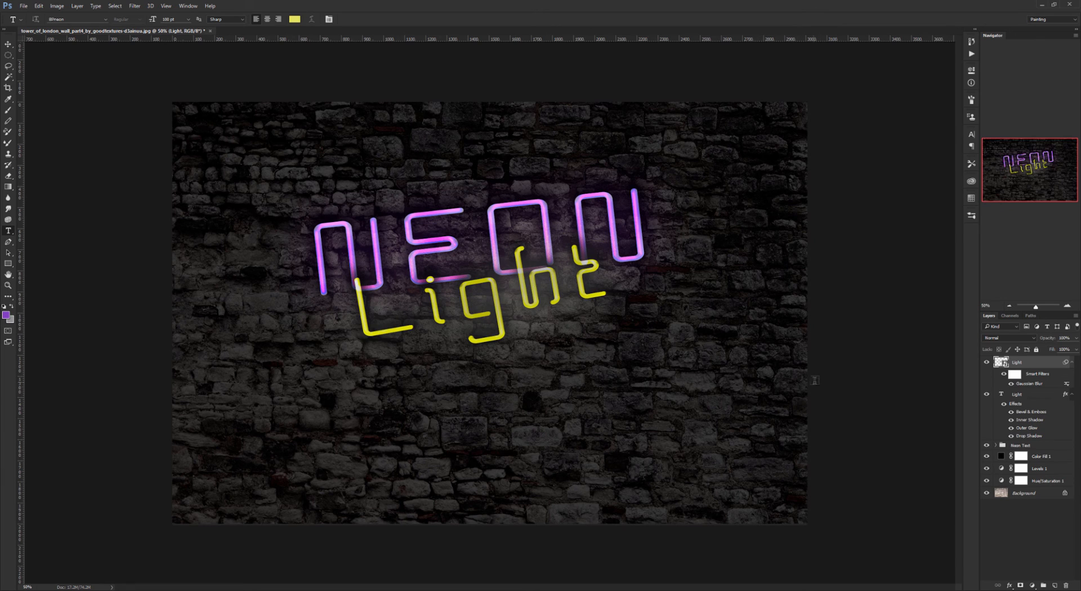
# Step: Set the blurred Light smart object's blend mode to Linear Light
pyautogui.click(1030, 398)
pyautogui.click(1038, 374)
pyautogui.click(1032, 340)
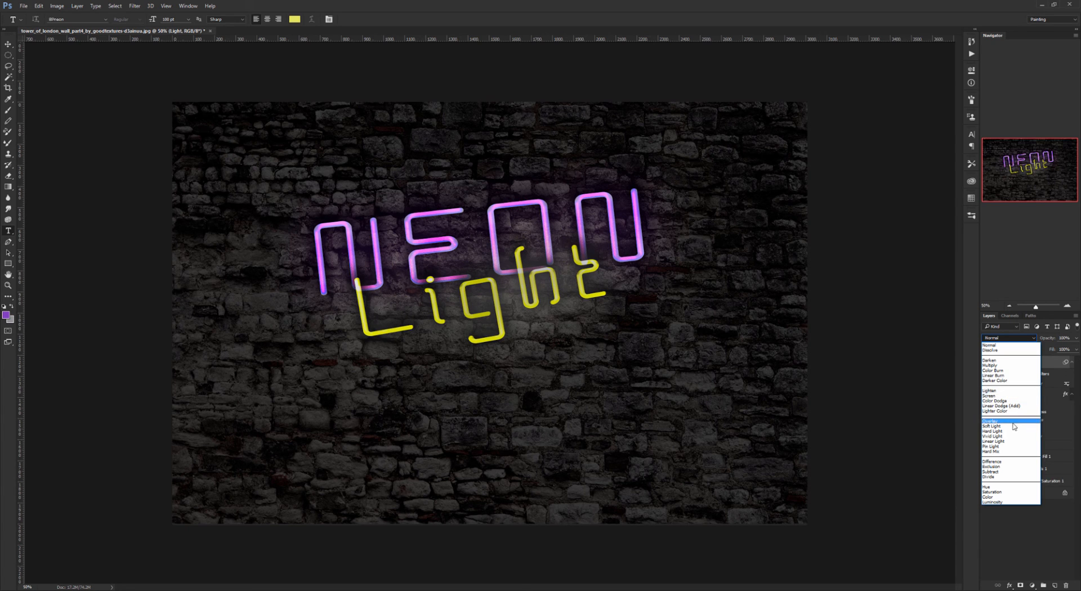
pyautogui.click(1013, 442)
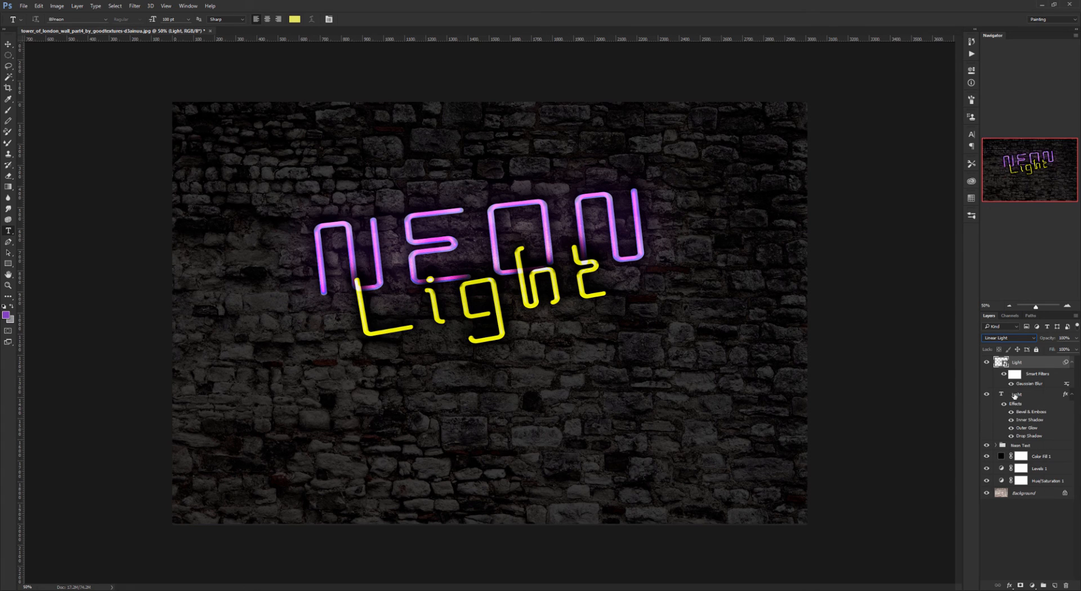
# Step: Set the NEON copy in the Neon Text group to Linear Light and duplicate the blurred Light layer in Screen mode
pyautogui.click(996, 445)
pyautogui.click(1006, 457)
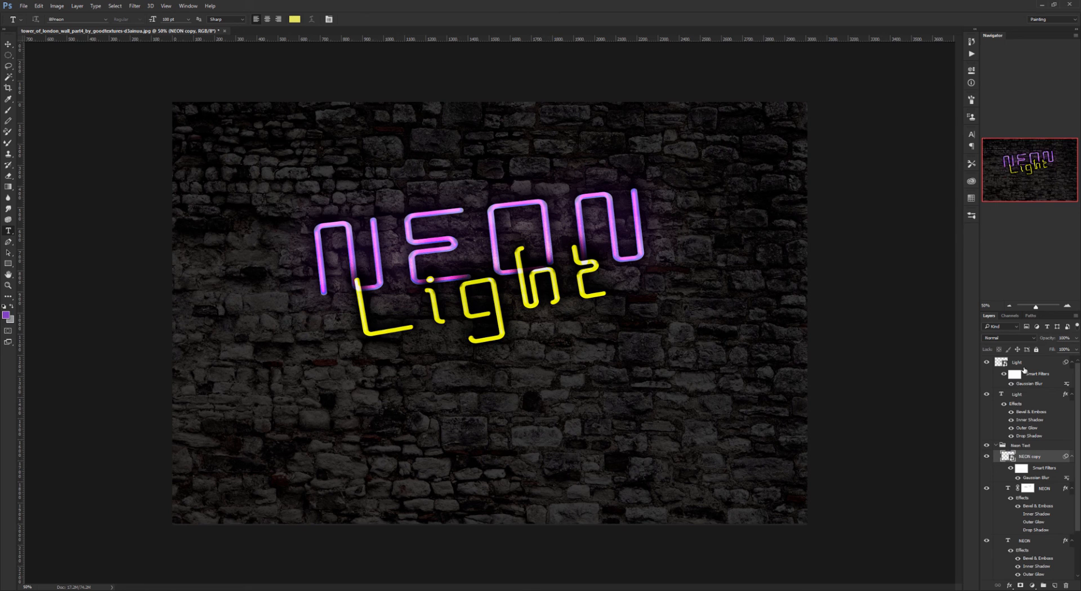
pyautogui.click(1034, 340)
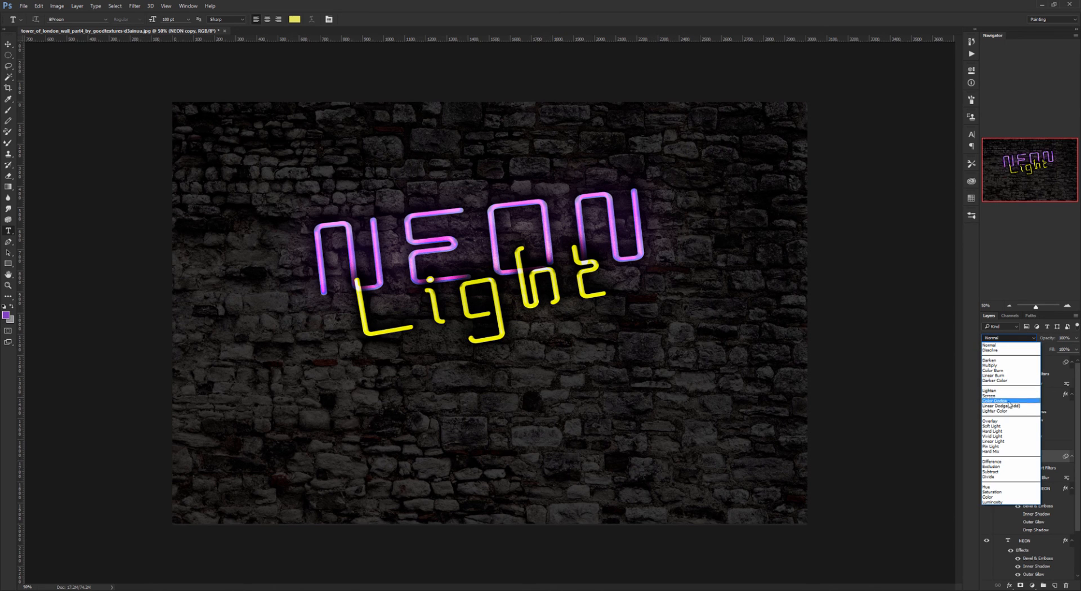
pyautogui.click(1008, 441)
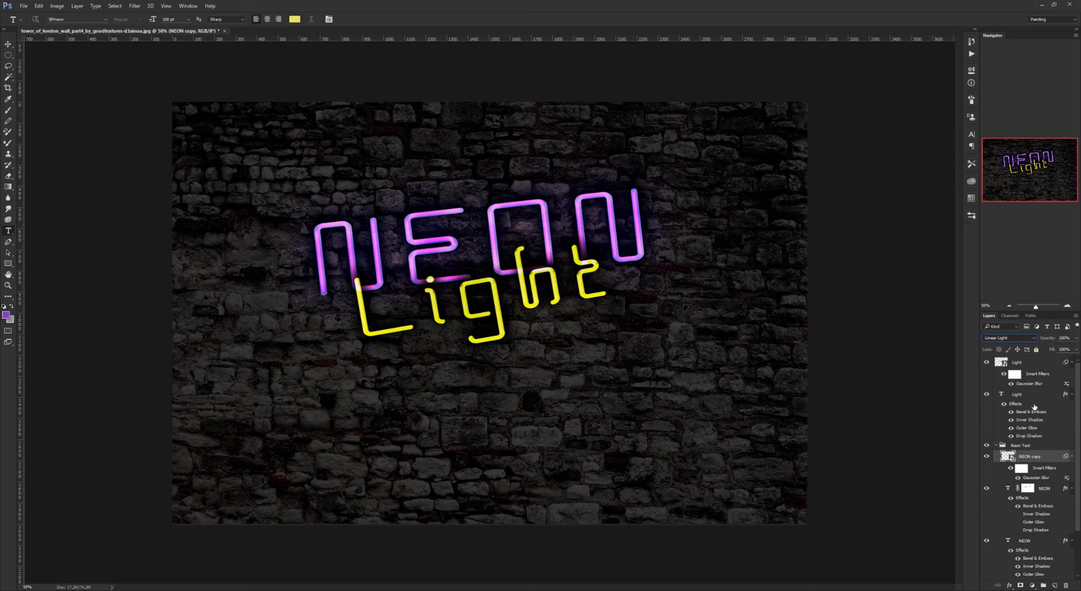
pyautogui.click(1031, 366)
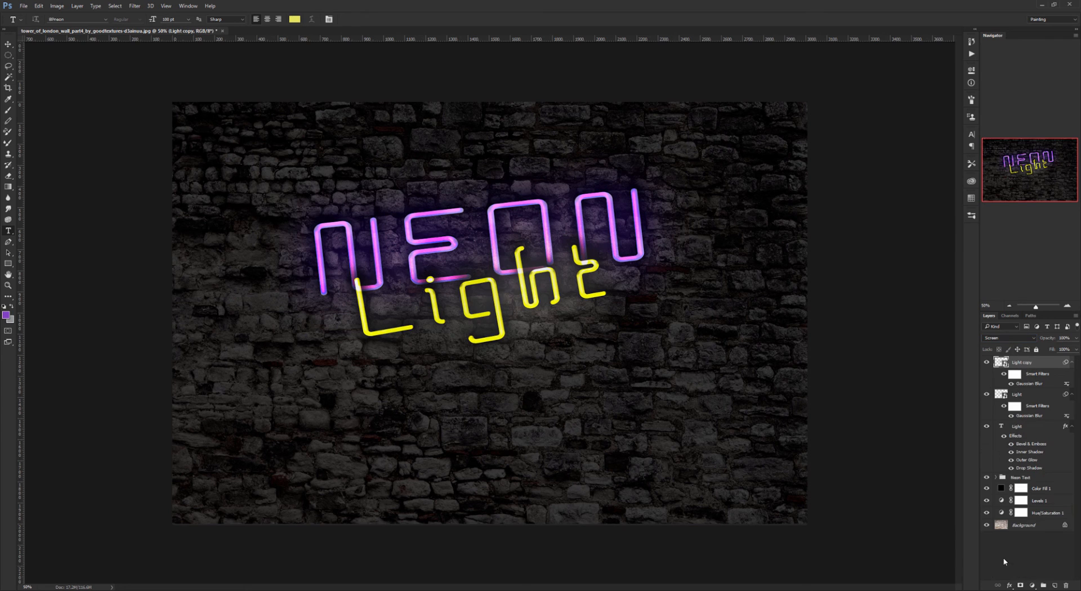
# Step: Target the Color Fill 1 layer mask and set up an enlarged soft black Brush with 0% hardness and 80% opacity
pyautogui.click(1002, 493)
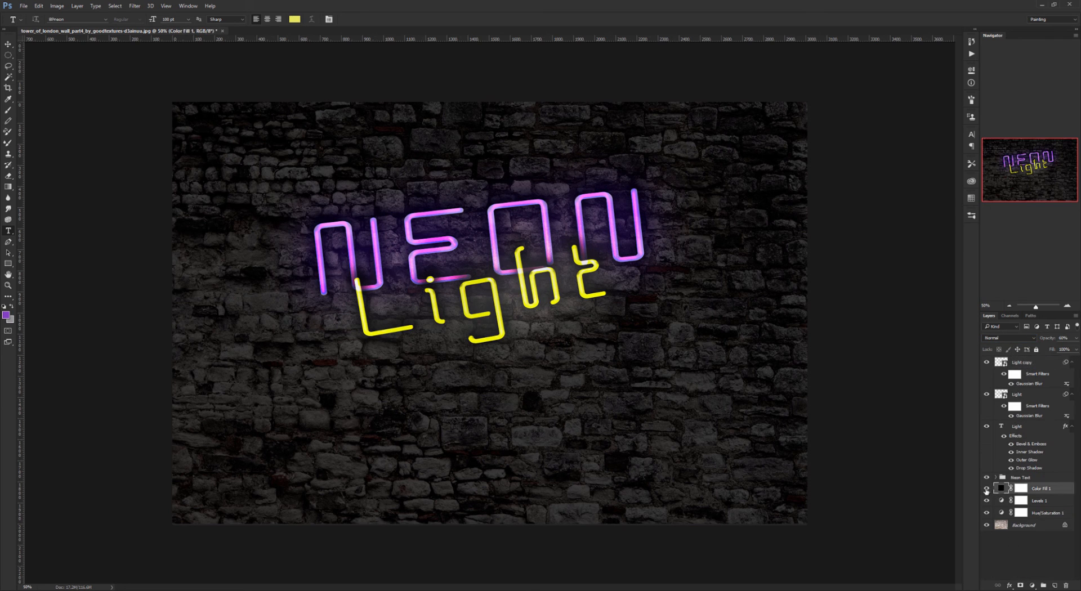
pyautogui.click(1021, 489)
pyautogui.press('b')
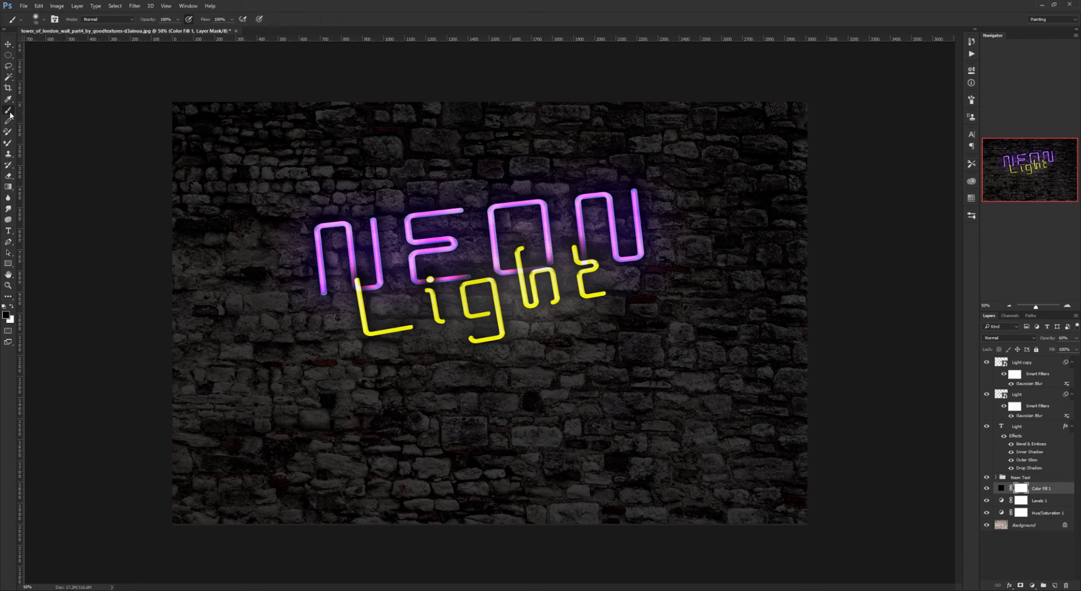
pyautogui.click(44, 20)
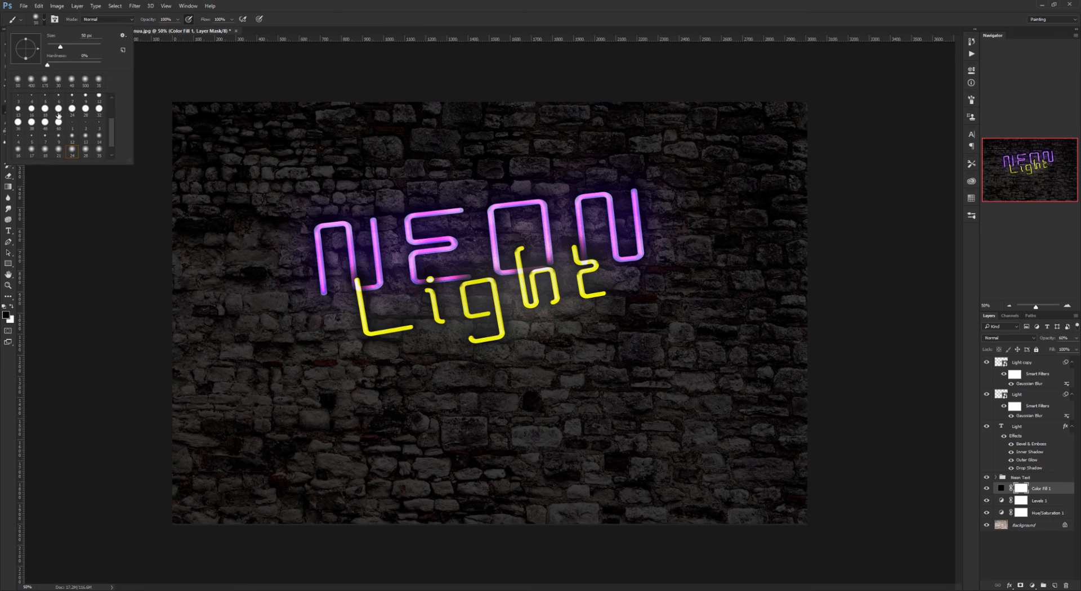
pyautogui.moveTo(62, 47); pyautogui.dragTo(77, 49)
pyautogui.click(303, 29)
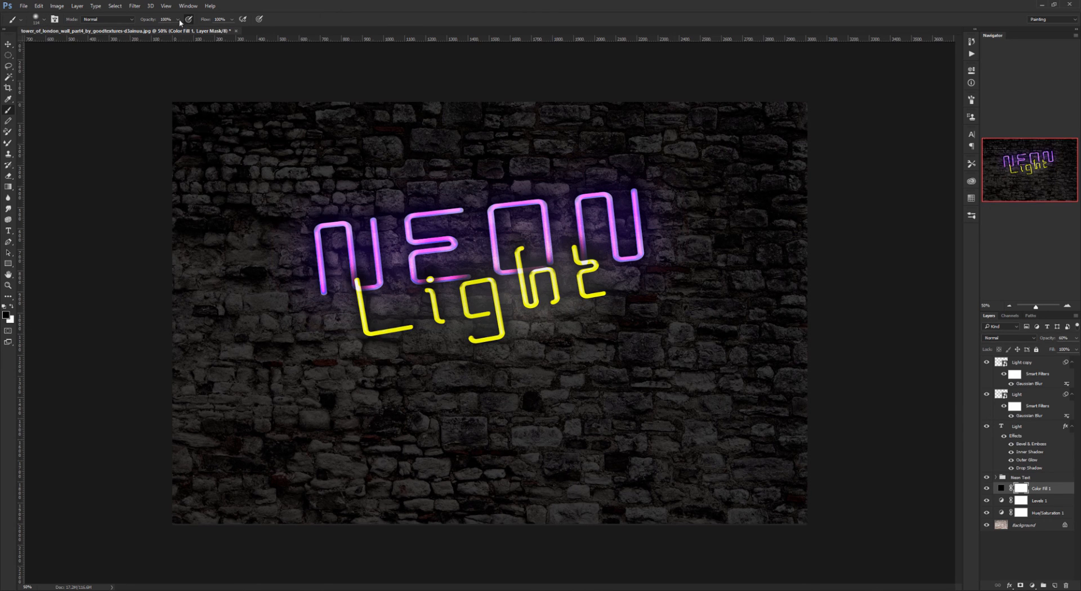
pyautogui.moveTo(179, 20); pyautogui.dragTo(172, 31)
pyautogui.click(115, 154)
# Step: Enlarge the brush further and paint black on the Color Fill 1 mask around both texts to brighten the wall behind the sign
pyautogui.press(']')
pyautogui.press(']')
pyautogui.press(']')
pyautogui.press(']')
pyautogui.press(']')
pyautogui.press(']')
pyautogui.press(']')
pyautogui.press(']')
pyautogui.press(']')
pyautogui.press(']')
pyautogui.press(']')
pyautogui.press(']')
pyautogui.moveTo(422, 287)
pyautogui.mouseDown()
pyautogui.moveTo(356, 260)
pyautogui.moveTo(560, 275)
pyautogui.mouseUp()
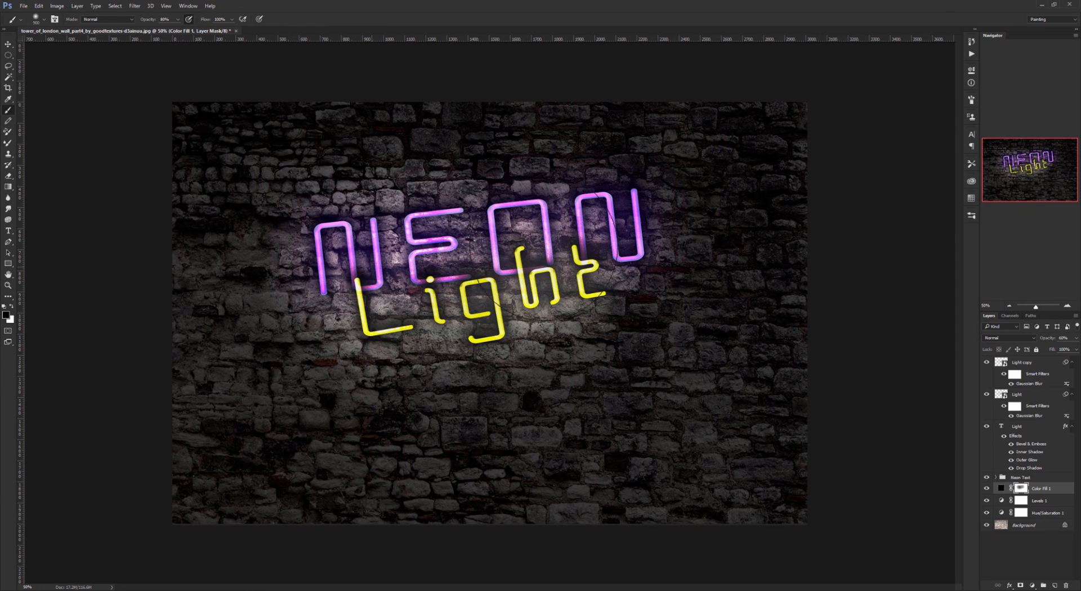
pyautogui.click(575, 299)
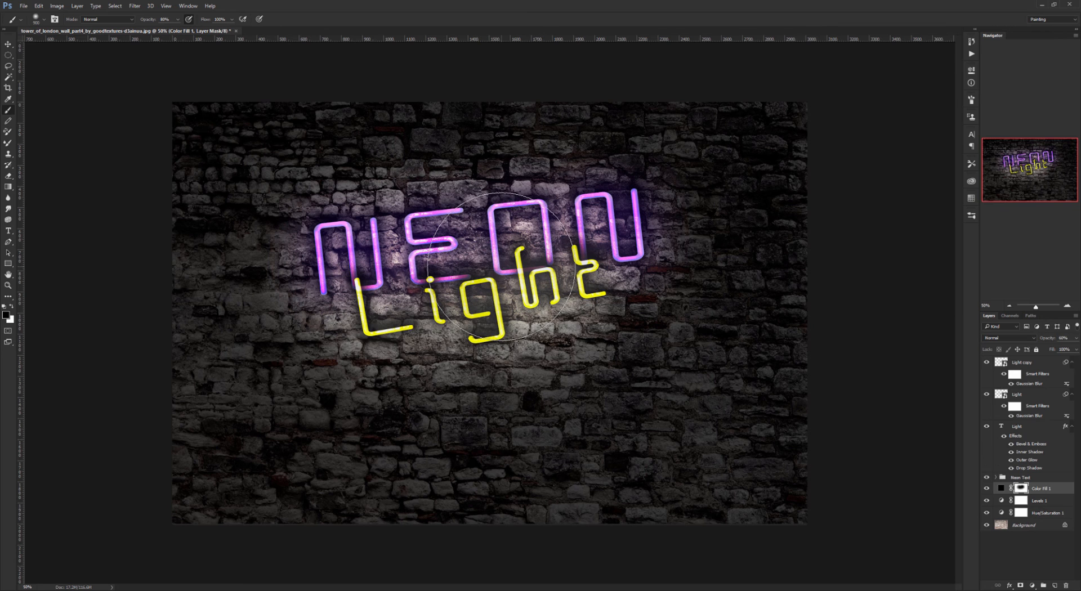
pyautogui.click(452, 294)
pyautogui.moveTo(373, 272); pyautogui.dragTo(309, 263)
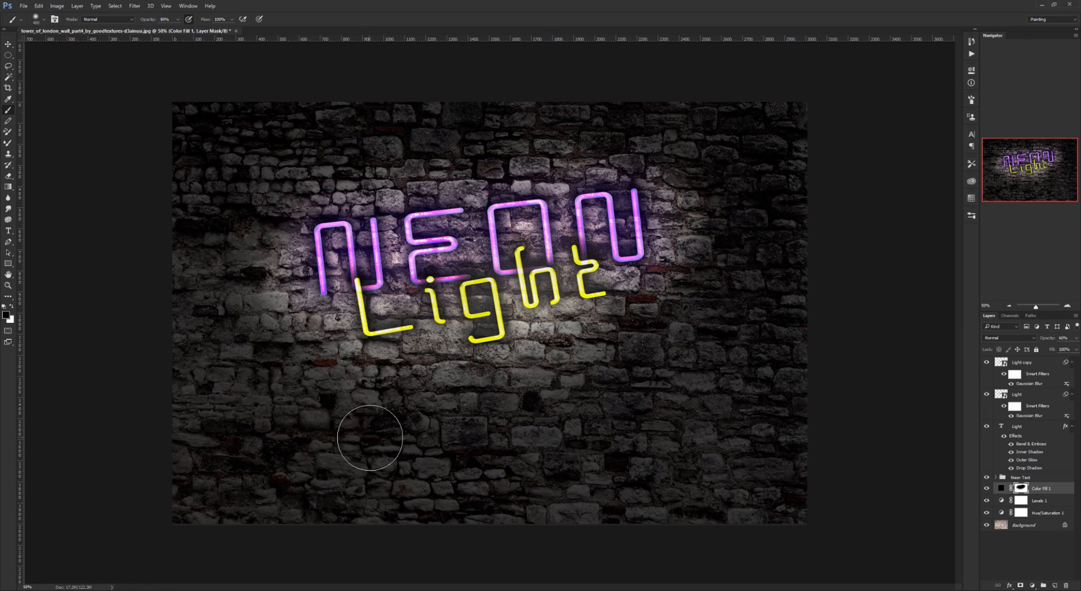
pyautogui.press('x')
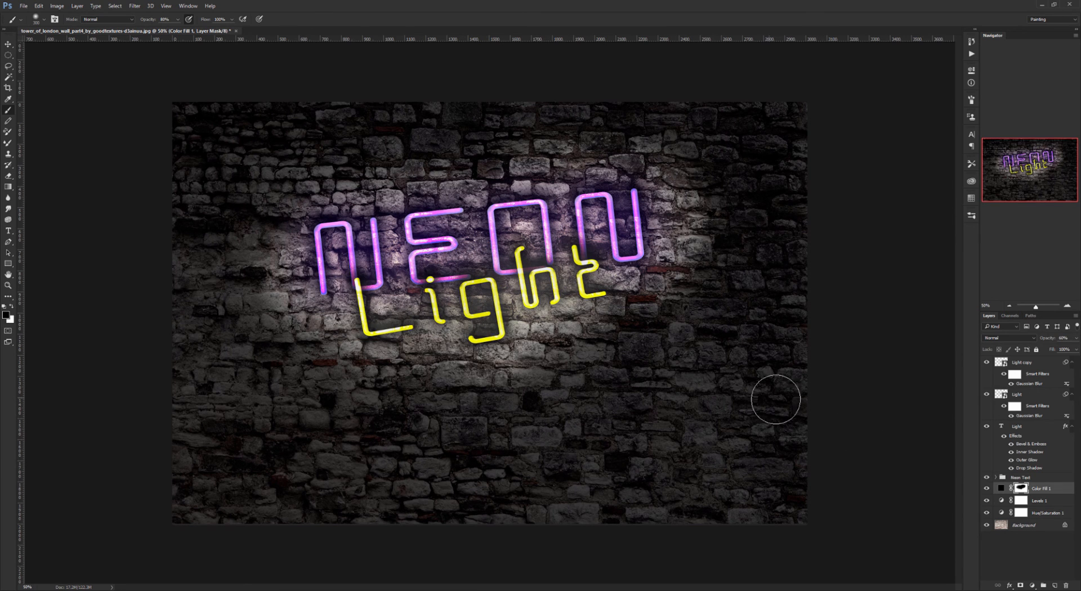
# Step: Hide the Color Fill 1, Levels 1 and Hue/Saturation 1 layers
pyautogui.press('v')
pyautogui.click(986, 488)
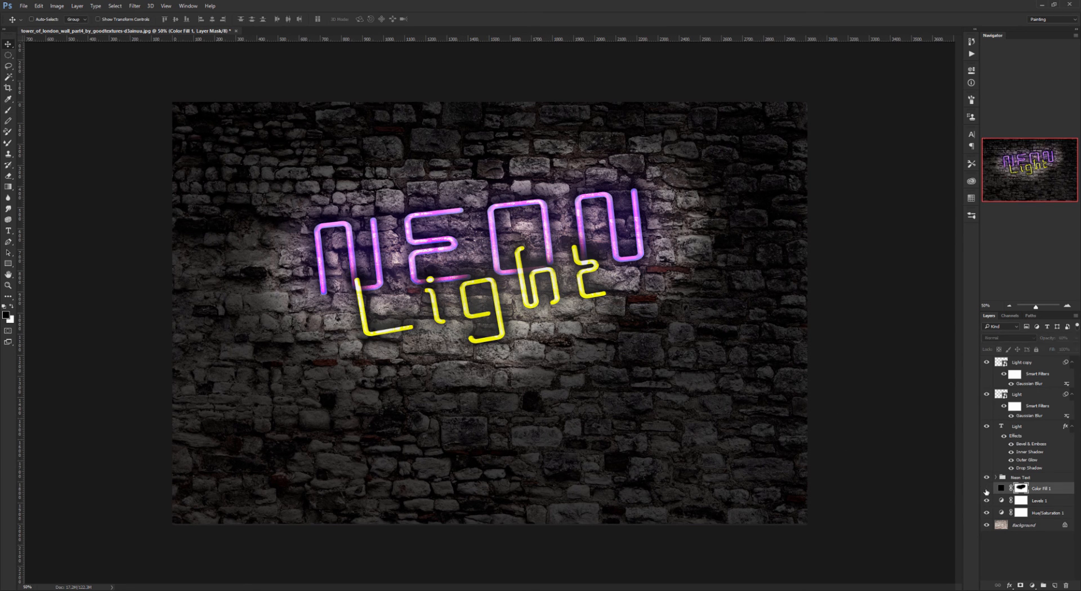
pyautogui.click(986, 500)
pyautogui.click(986, 513)
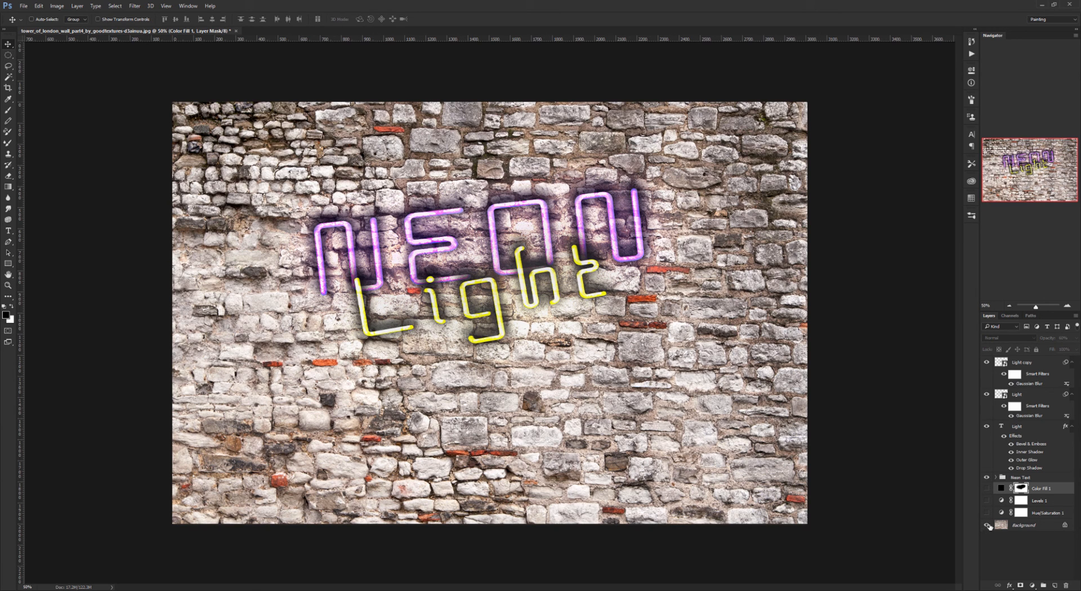
# Step: Add a new layer above Light copy, hide the Background and stamp all visible text layers onto the new layer
pyautogui.click(1002, 362)
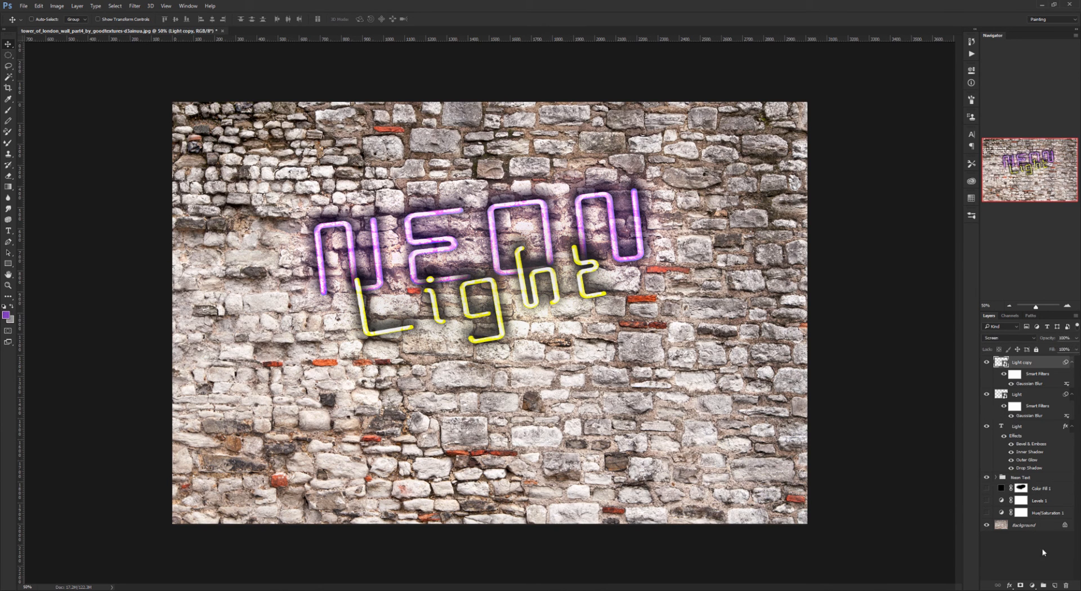
pyautogui.click(1056, 586)
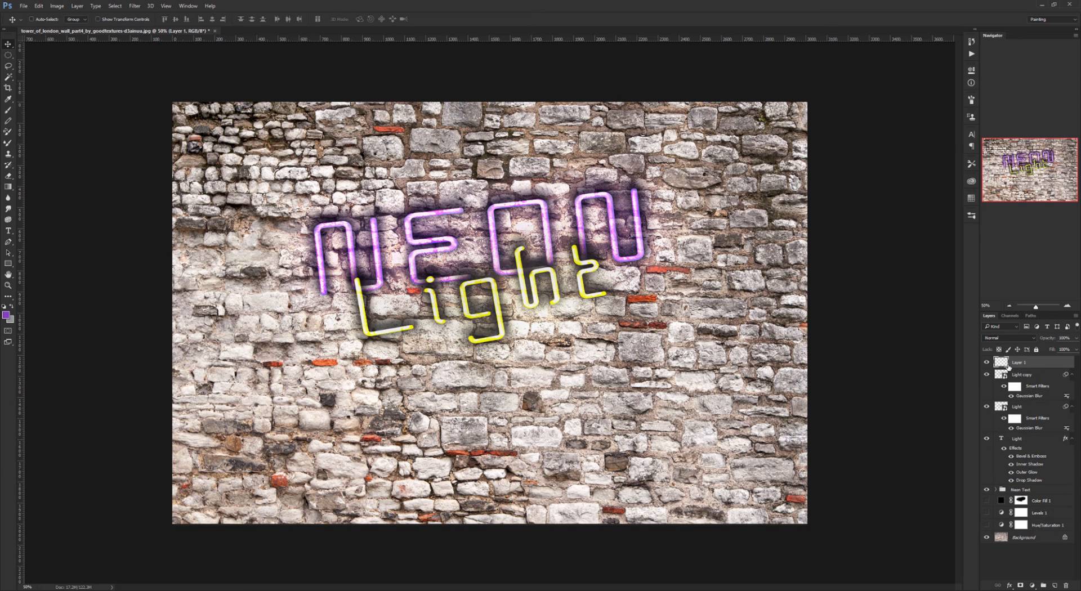
pyautogui.click(986, 537)
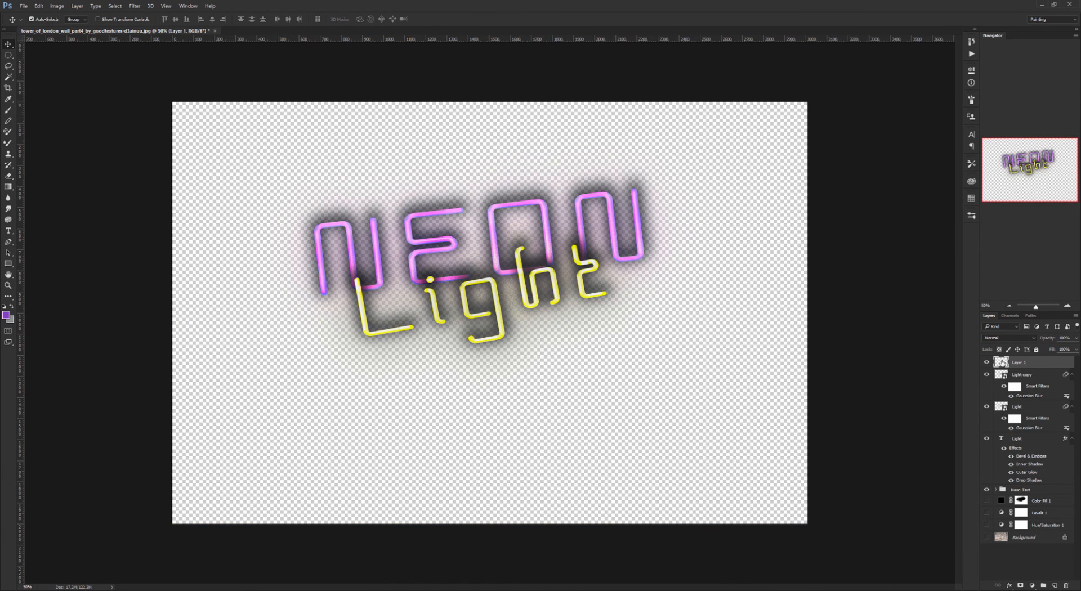
pyautogui.hotkey('ctrl', 'shift', 'alt', 'e')
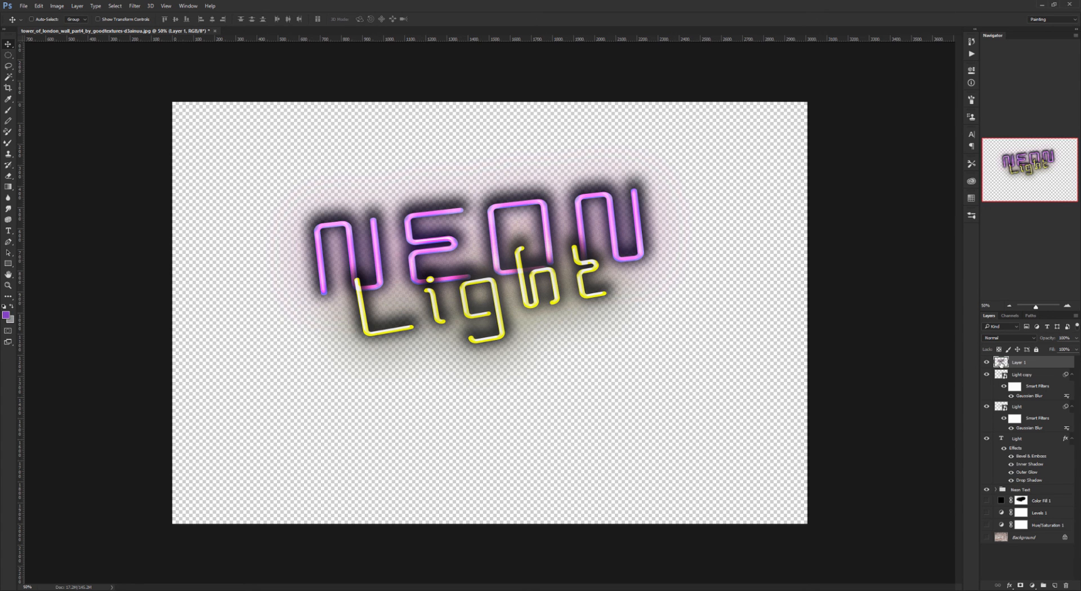
# Step: Show the fill, adjustment and Background layers again, then lower Layer 1's opacity to 17% and compare with it hidden
pyautogui.click(987, 511)
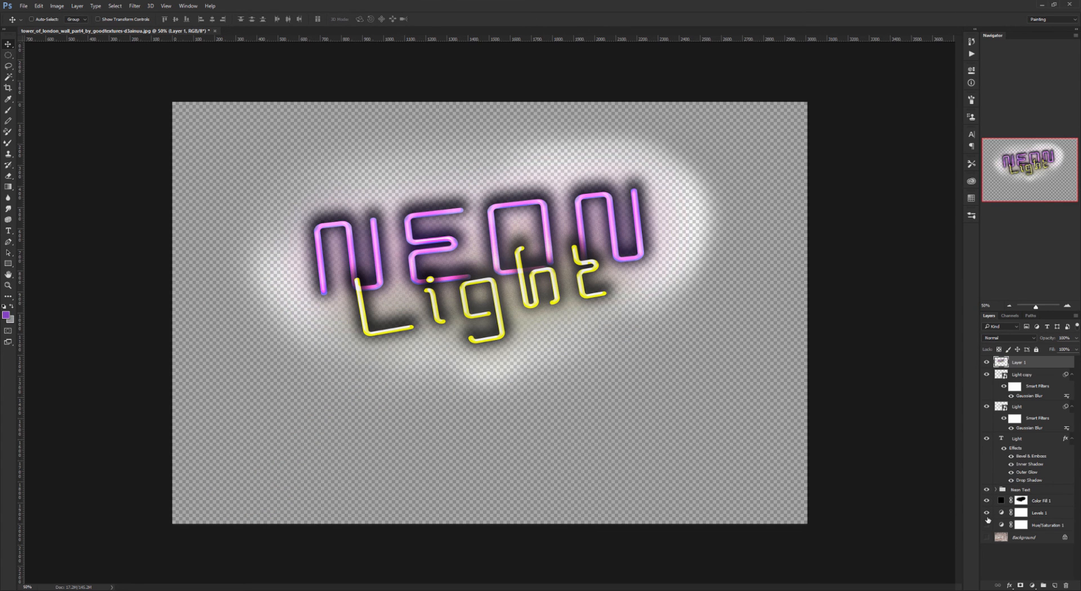
pyautogui.click(987, 538)
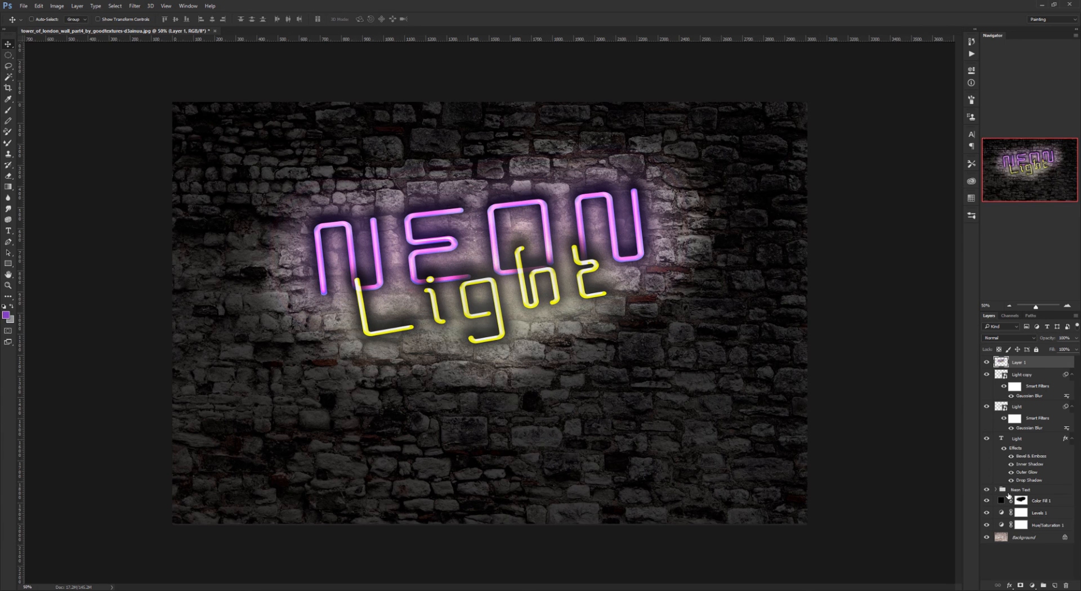
pyautogui.click(1076, 338)
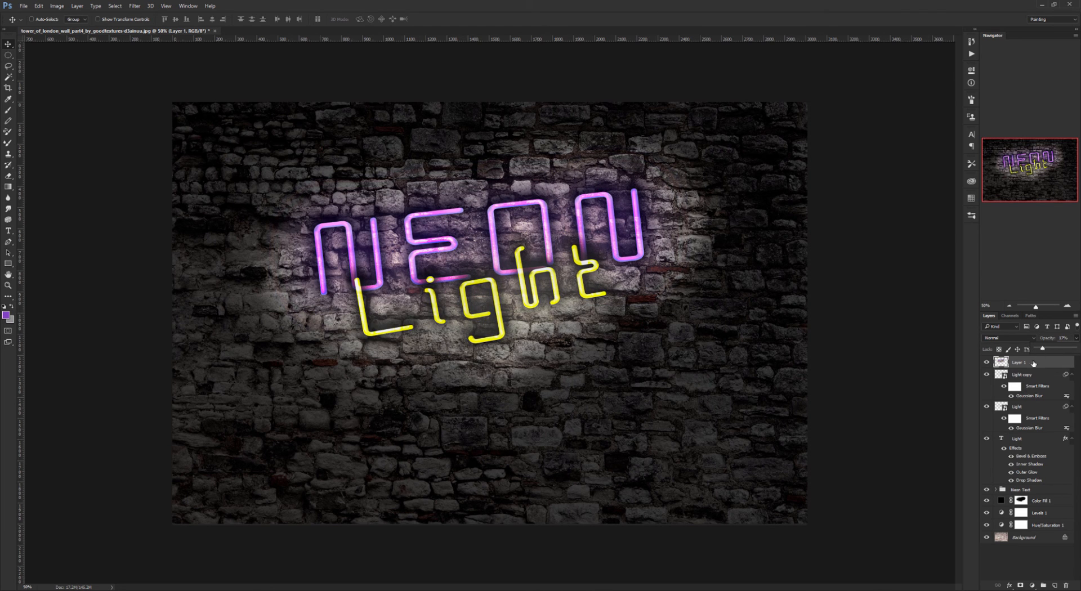
pyautogui.click(986, 364)
pyautogui.click(985, 363)
pyautogui.click(986, 364)
pyautogui.click(986, 365)
# Step: Duplicate Layer 1, set the copy's blend mode to Screen and adjust its opacity
pyautogui.hotkey('ctrl', 'j')
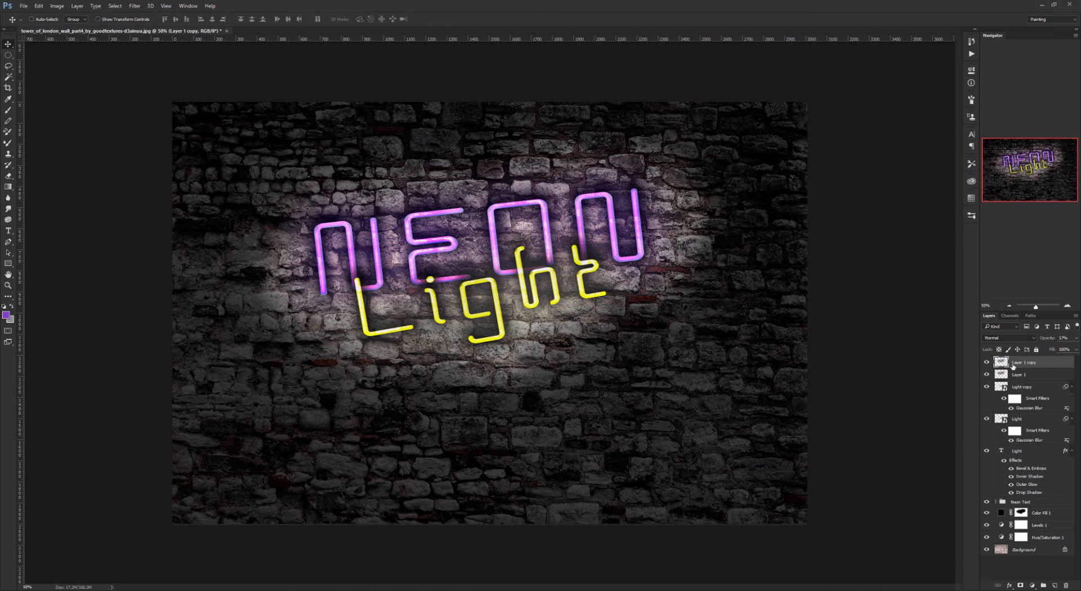
pyautogui.click(1075, 338)
pyautogui.click(1008, 337)
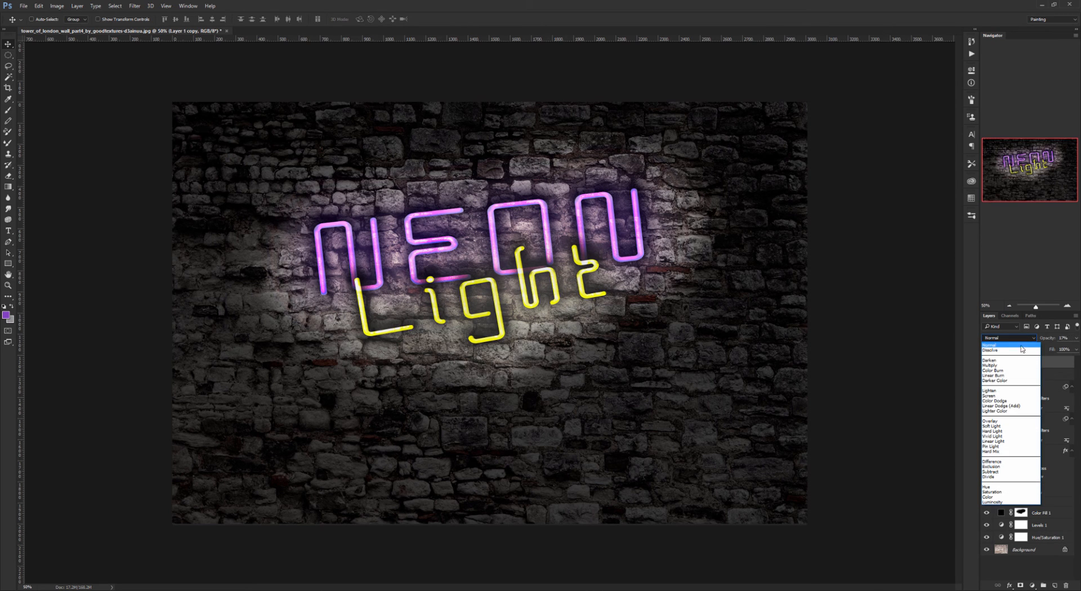
pyautogui.click(1011, 397)
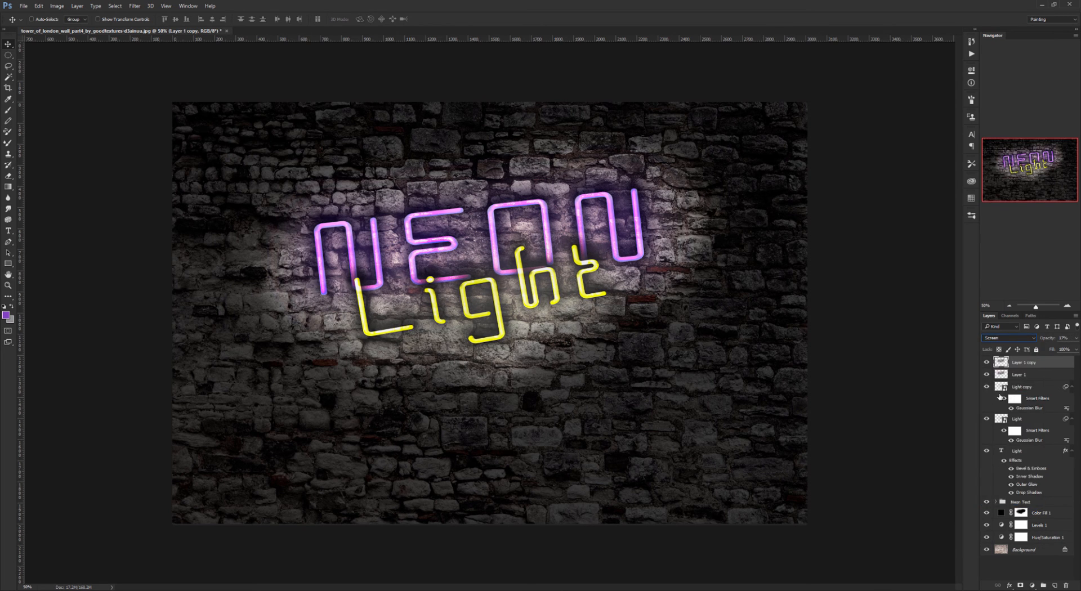
pyautogui.click(1076, 339)
pyautogui.click(1005, 365)
# Step: Duplicate Layer 1 copy, try Multiply and Overlay on the duplicate, then settle on Linear Light at 28% opacity
pyautogui.hotkey('ctrl', 'j')
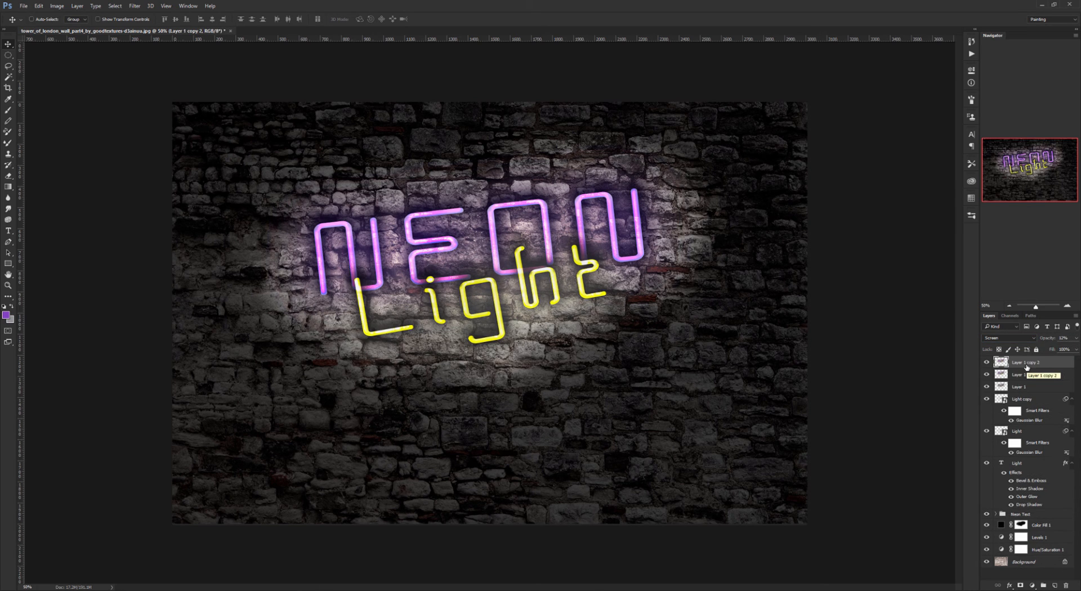
pyautogui.click(1026, 339)
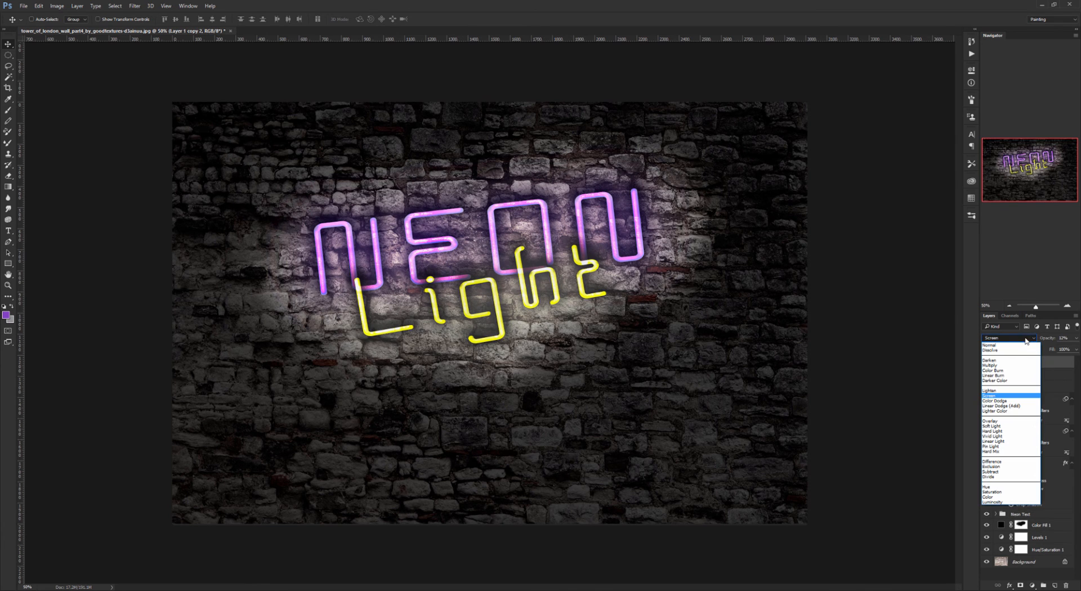
pyautogui.click(1020, 364)
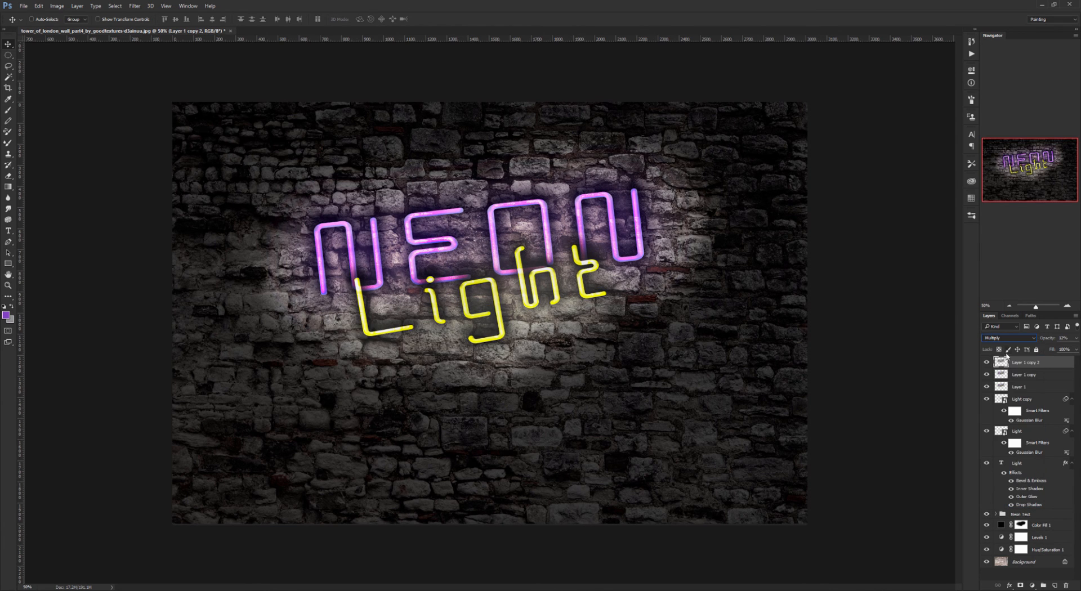
pyautogui.click(1021, 340)
pyautogui.click(1014, 421)
pyautogui.click(1011, 338)
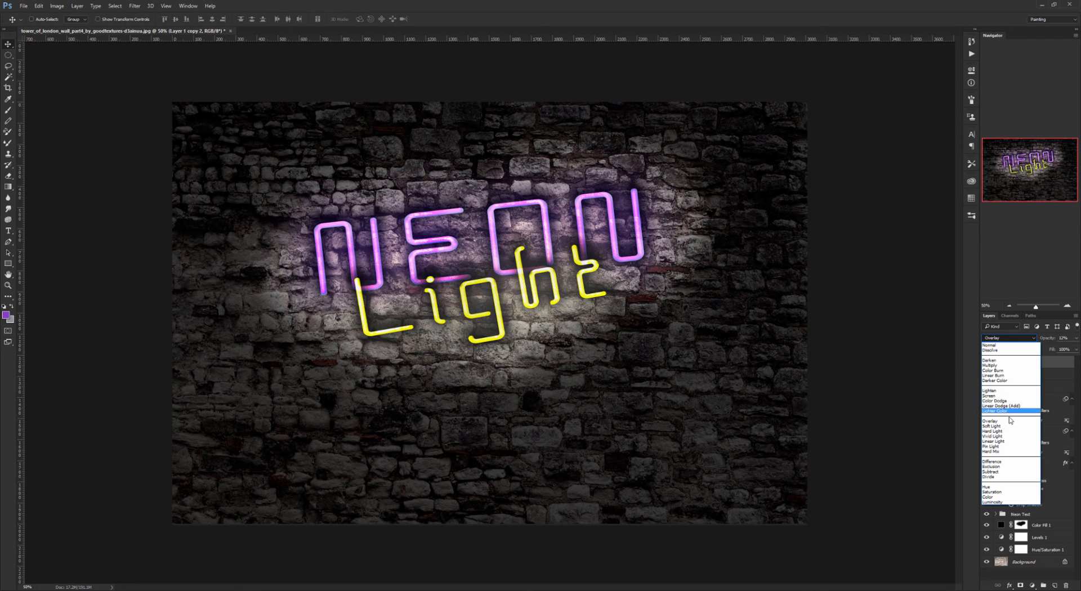
pyautogui.click(1008, 442)
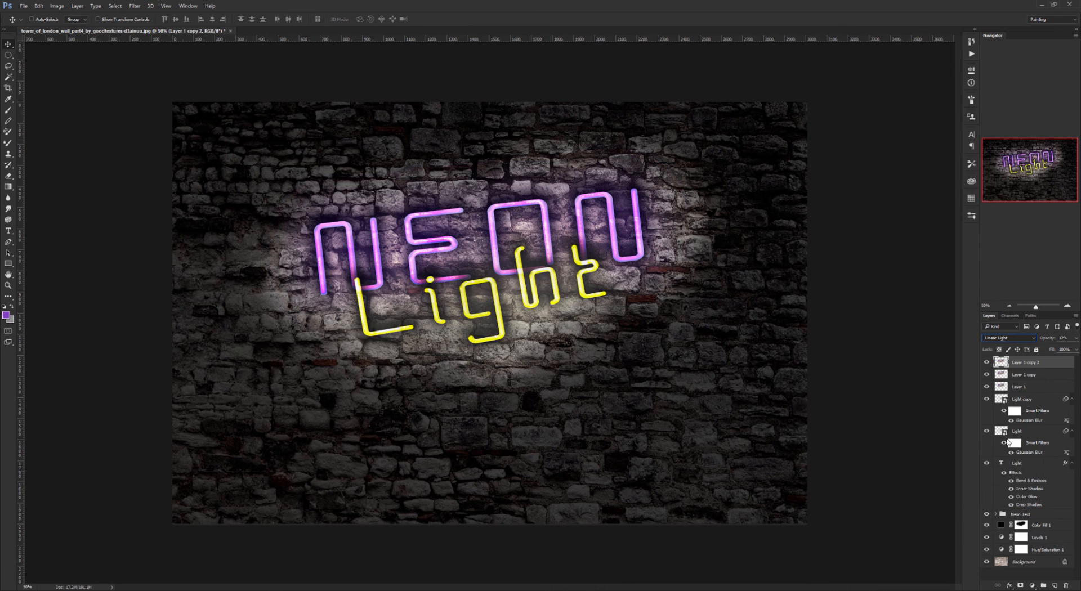
pyautogui.moveTo(1076, 338); pyautogui.dragTo(1047, 347)
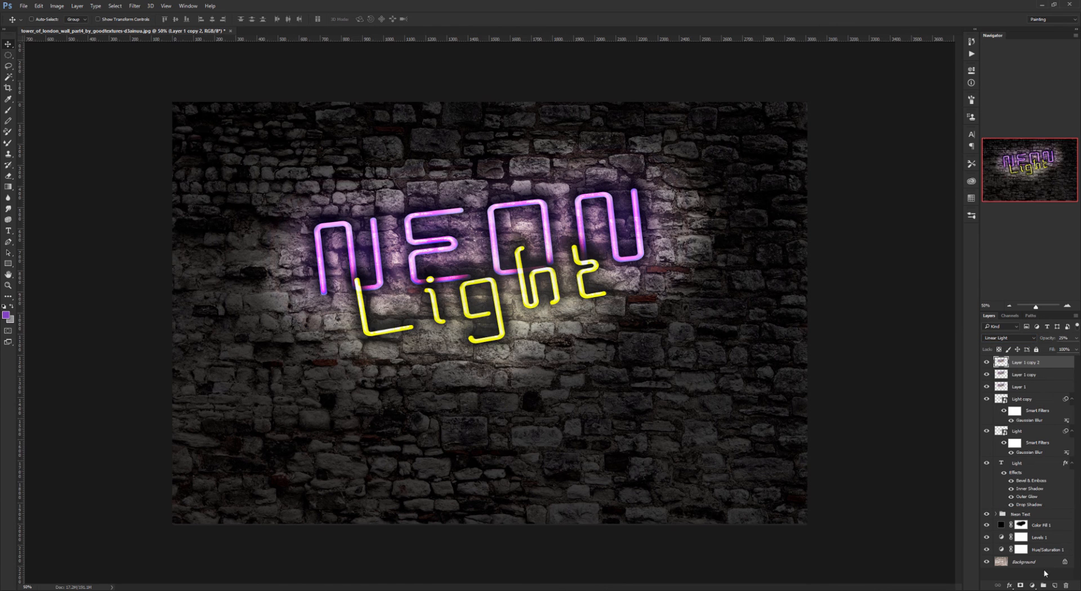
# Step: Add a Solid Color fill layer above Layer 1 copy 2 with the green colour 9cf7af
pyautogui.click(1032, 585)
pyautogui.click(1032, 404)
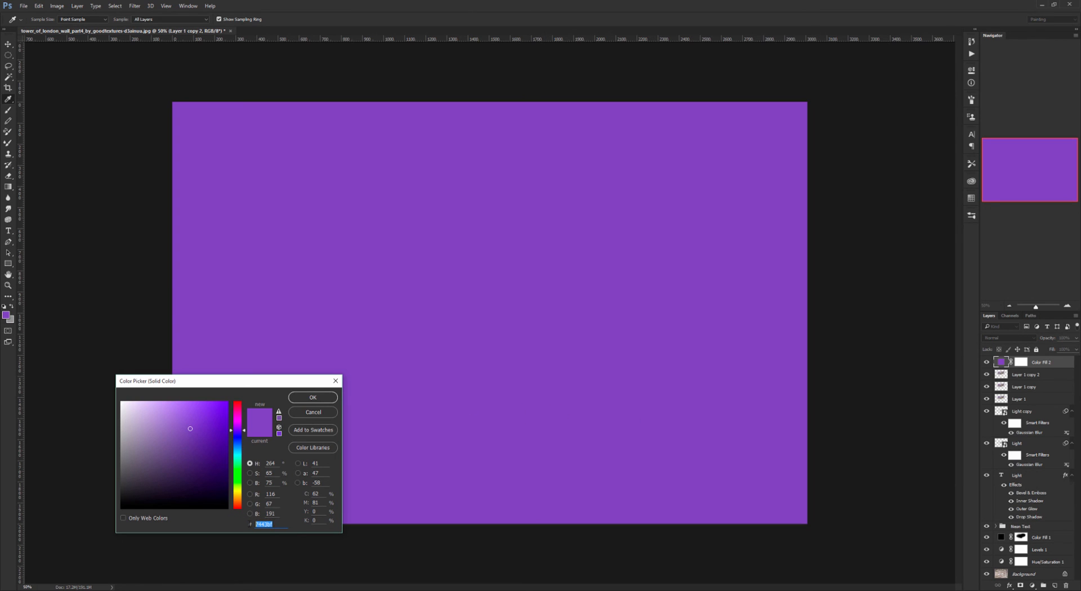
pyautogui.write('9cf')
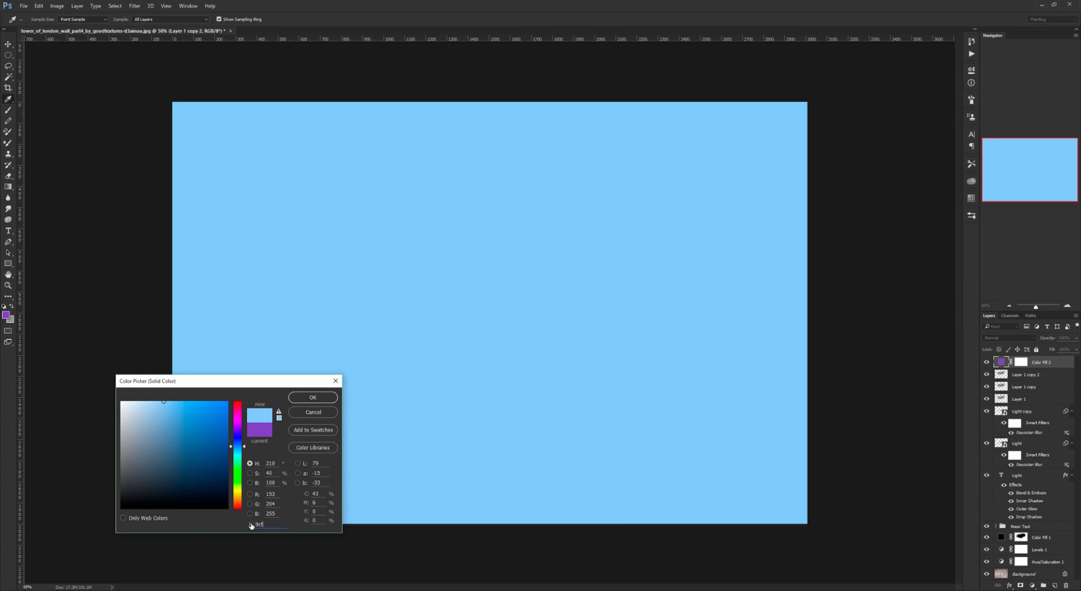
pyautogui.write('7af')
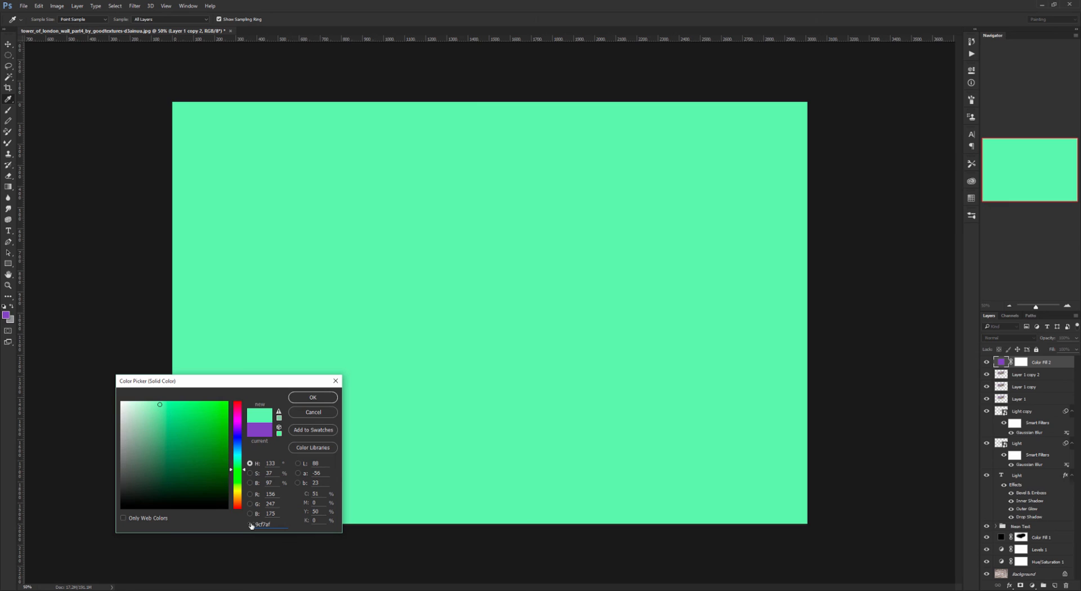
pyautogui.click(313, 397)
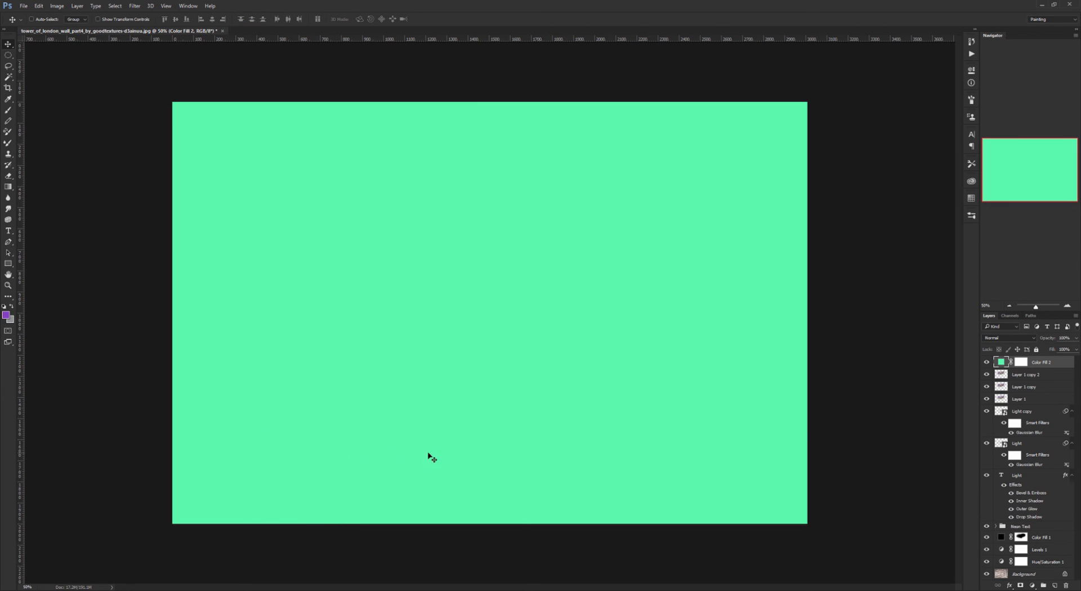
# Step: Set the green fill layer's blend mode to Divide and its opacity to 78%
pyautogui.click(1001, 338)
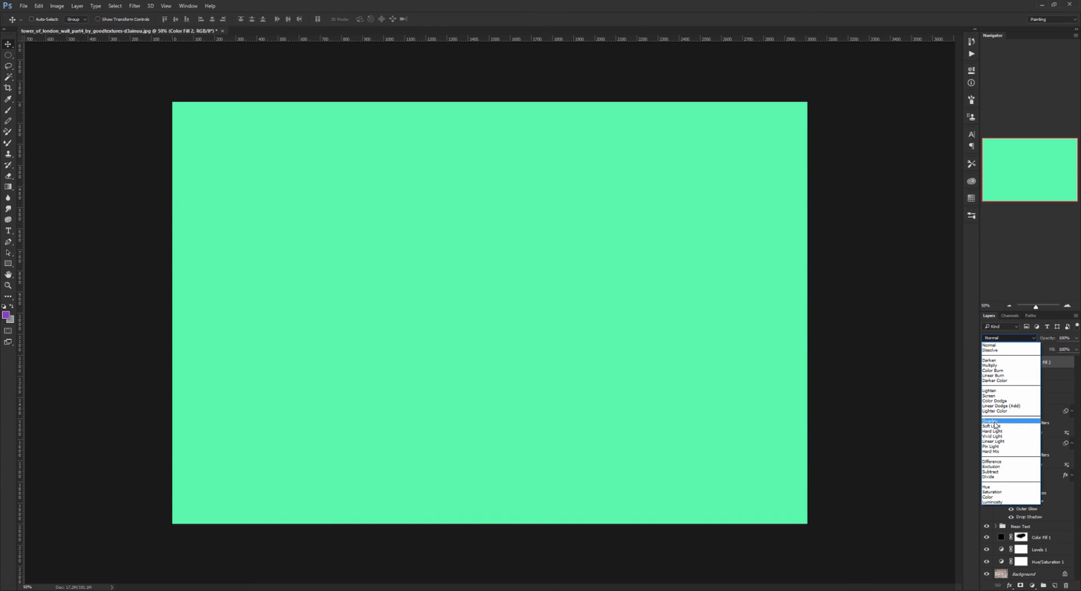
pyautogui.click(990, 477)
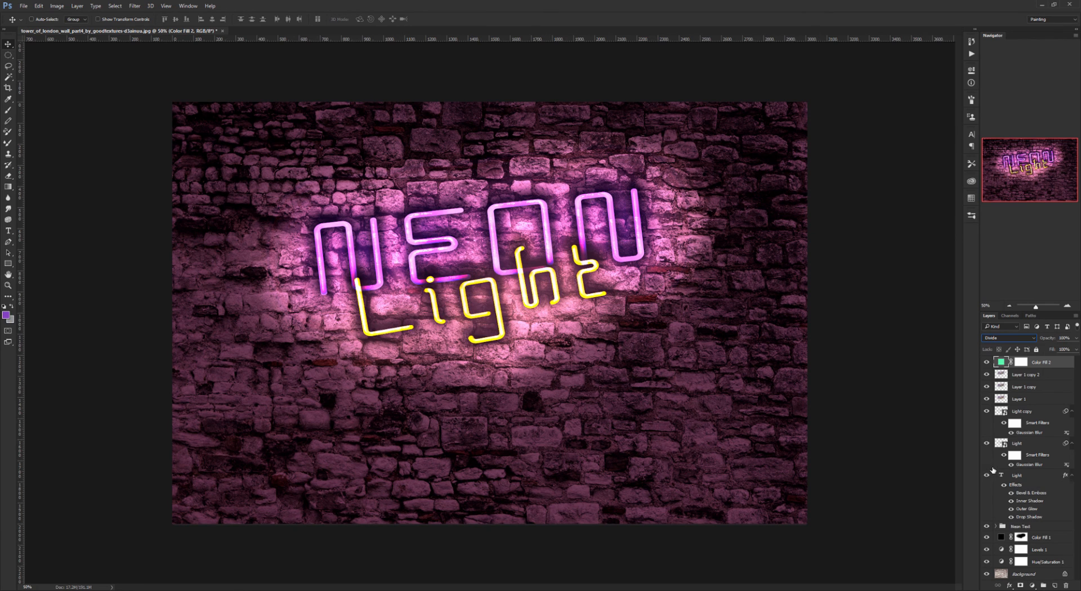
pyautogui.click(1076, 339)
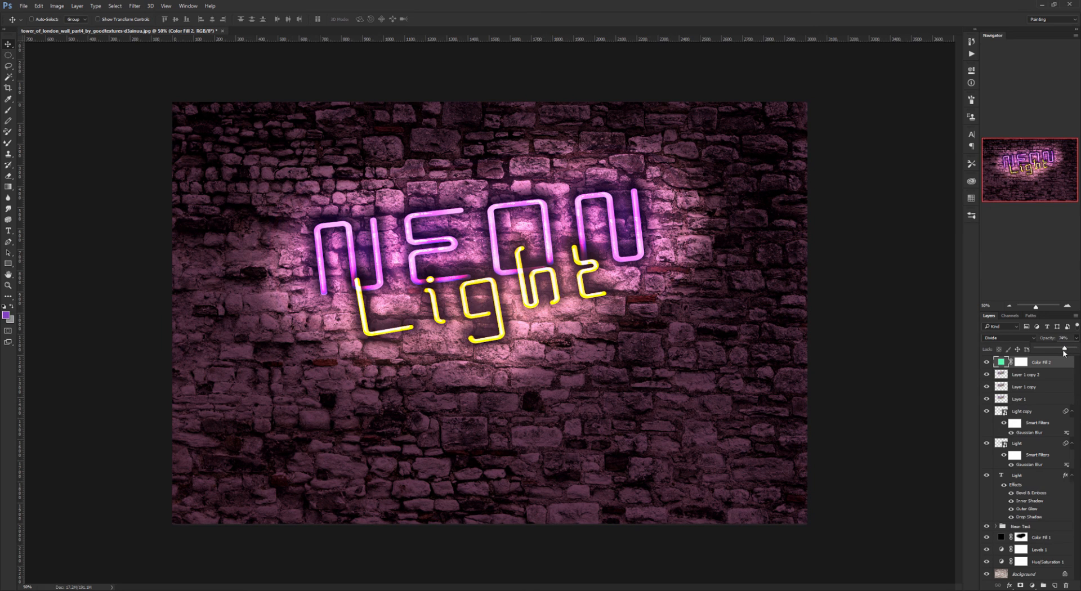
# Step: Paint black on the Color Fill 2 mask over the lower-left part of the wall with a soft brush
pyautogui.click(1022, 365)
pyautogui.press('b')
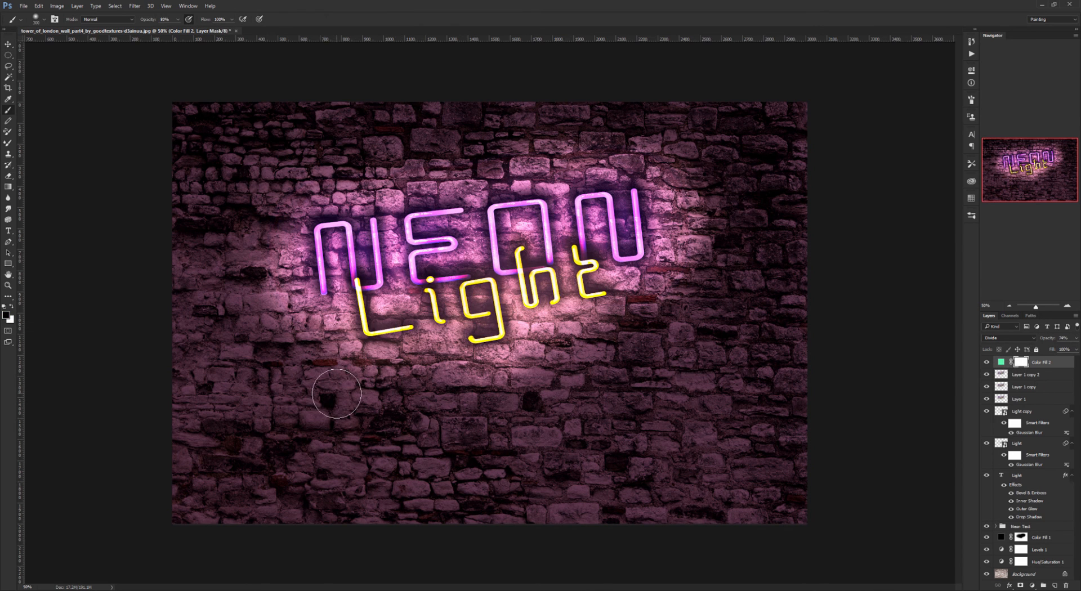
pyautogui.moveTo(353, 486)
pyautogui.mouseDown()
pyautogui.moveTo(324, 483)
pyautogui.moveTo(341, 495)
pyautogui.moveTo(330, 497)
pyautogui.moveTo(373, 504)
pyautogui.mouseUp()
# Step: Enlarge the brush, set its opacity to 100% and paint black on the Color Fill 2 mask along the wall's outer areas
pyautogui.press(']')
pyautogui.press(']')
pyautogui.press(']')
pyautogui.press(']')
pyautogui.press(']')
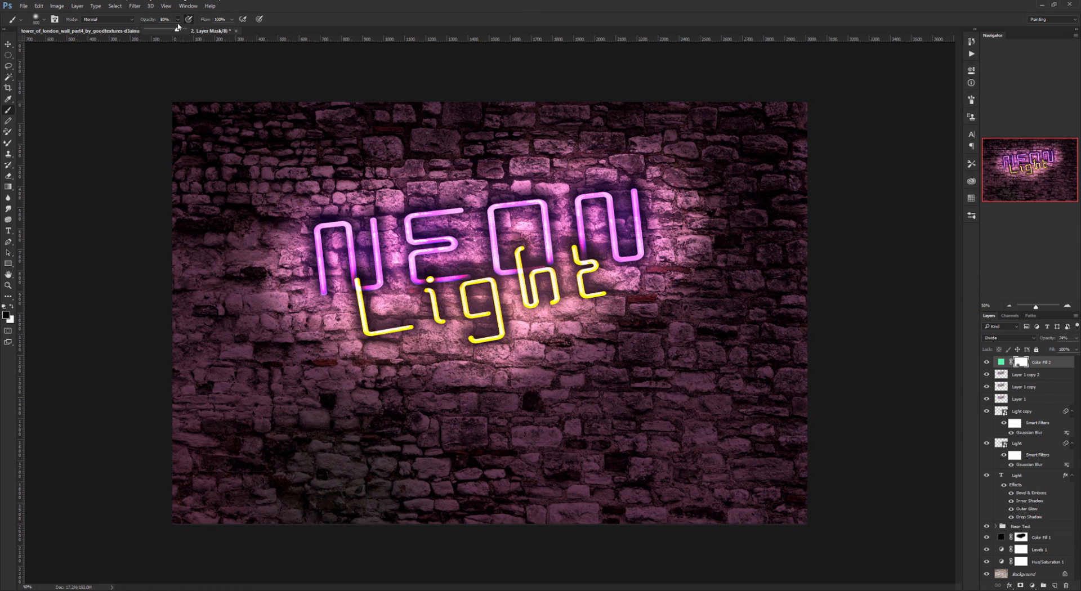
pyautogui.press('0')
pyautogui.moveTo(222, 413)
pyautogui.mouseDown()
pyautogui.moveTo(290, 505)
pyautogui.moveTo(212, 471)
pyautogui.moveTo(180, 408)
pyautogui.moveTo(175, 422)
pyautogui.moveTo(222, 497)
pyautogui.moveTo(201, 473)
pyautogui.moveTo(304, 489)
pyautogui.moveTo(194, 435)
pyautogui.moveTo(187, 341)
pyautogui.moveTo(192, 410)
pyautogui.moveTo(347, 511)
pyautogui.moveTo(438, 510)
pyautogui.moveTo(349, 476)
pyautogui.moveTo(461, 507)
pyautogui.moveTo(563, 490)
pyautogui.moveTo(627, 493)
pyautogui.moveTo(406, 490)
pyautogui.moveTo(541, 459)
pyautogui.moveTo(510, 495)
pyautogui.moveTo(395, 468)
pyautogui.moveTo(615, 481)
pyautogui.moveTo(712, 517)
pyautogui.moveTo(740, 439)
pyautogui.moveTo(729, 396)
pyautogui.moveTo(676, 410)
pyautogui.moveTo(753, 369)
pyautogui.moveTo(796, 431)
pyautogui.moveTo(680, 495)
pyautogui.moveTo(782, 380)
pyautogui.moveTo(815, 222)
pyautogui.moveTo(784, 124)
pyautogui.mouseUp()
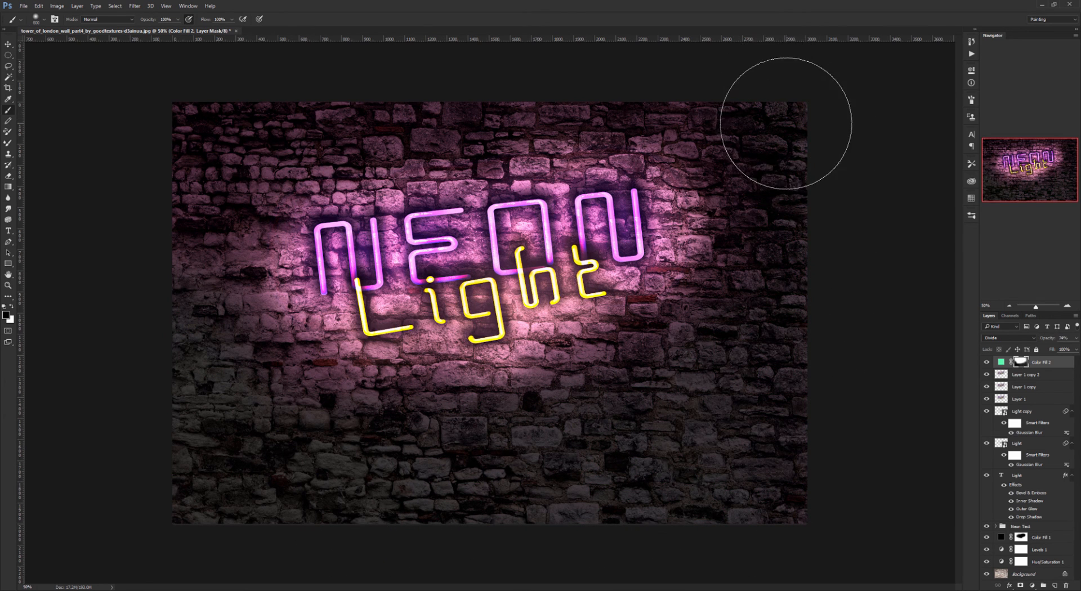
pyautogui.moveTo(164, 212)
pyautogui.mouseDown()
pyautogui.moveTo(154, 188)
pyautogui.moveTo(247, 88)
pyautogui.mouseUp()
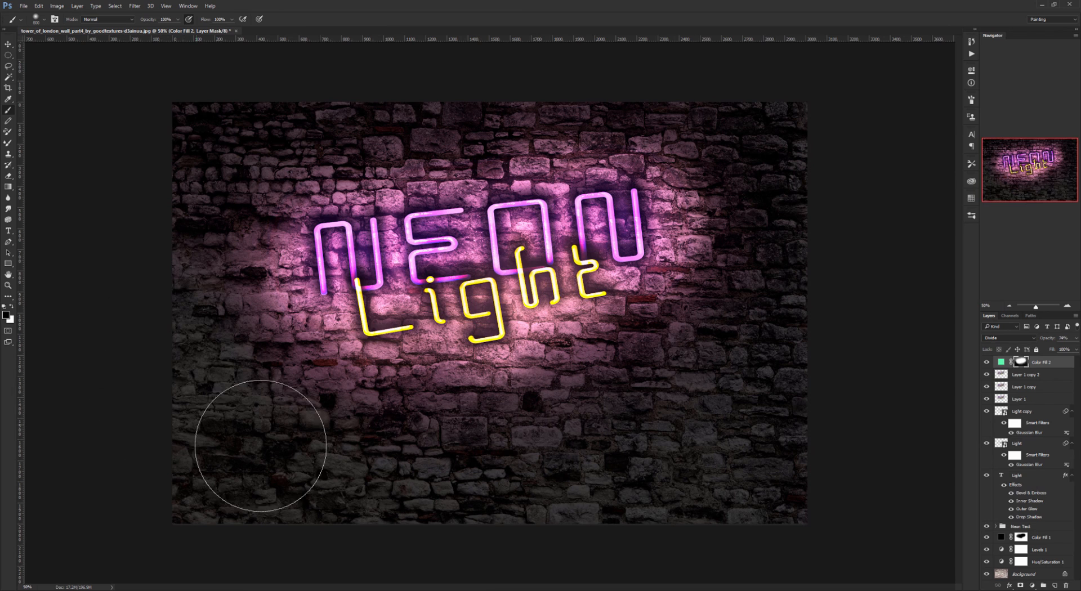
pyautogui.press('x')
pyautogui.press('x')
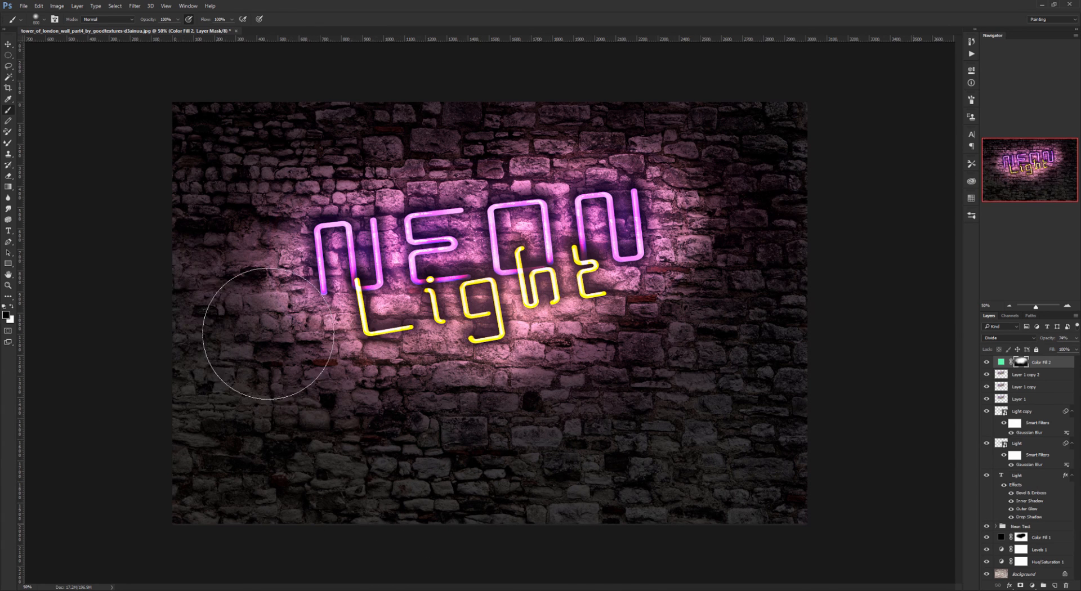
# Step: Increase the opacity of the black Color Fill 1 layer slightly to darken the outer wall
pyautogui.click(1001, 537)
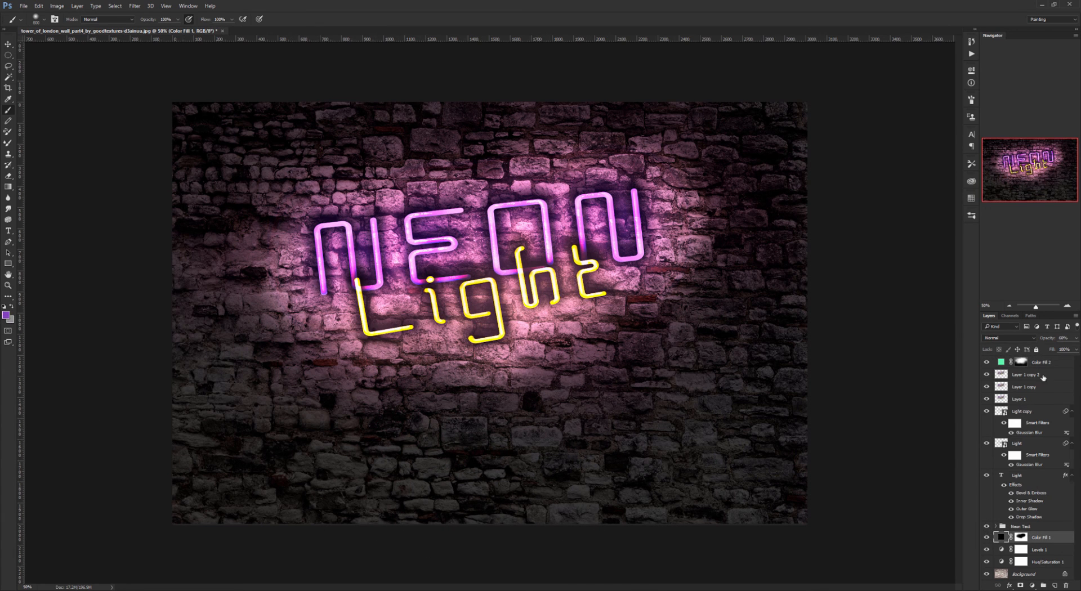
pyautogui.click(1072, 341)
pyautogui.moveTo(1061, 349); pyautogui.dragTo(1063, 352)
# Step: Add a new layer above Color Fill 2 and set its blend mode to Color Dodge
pyautogui.click(1002, 368)
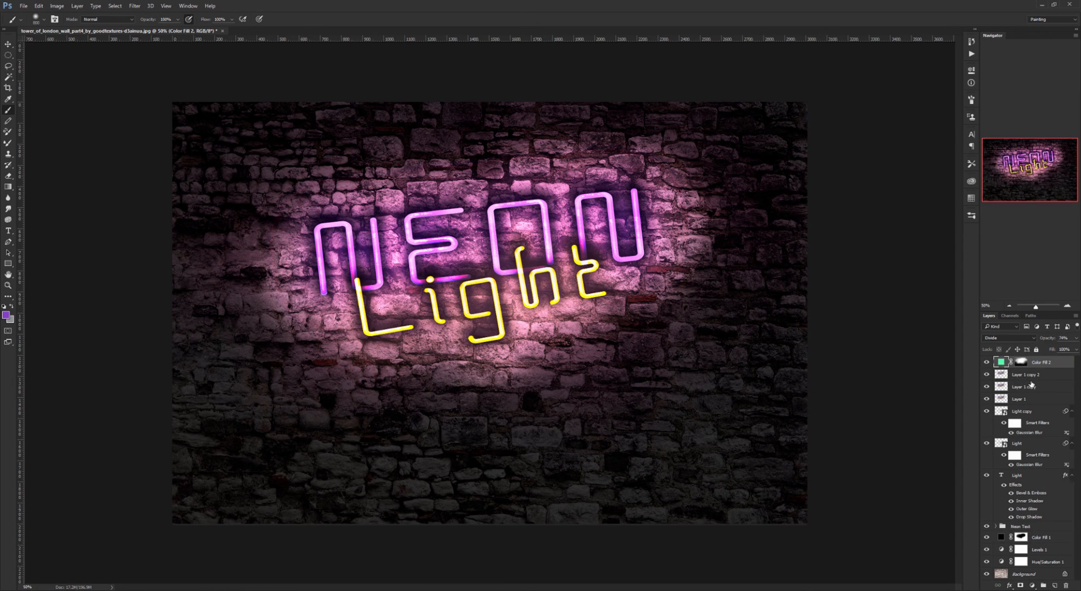
pyautogui.click(1055, 585)
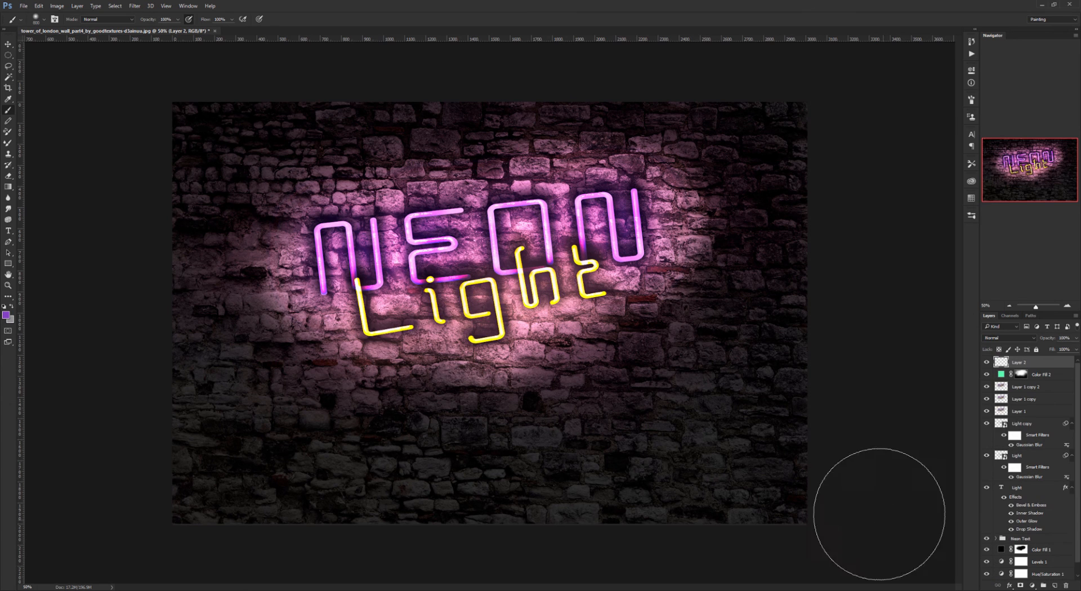
pyautogui.click(1001, 340)
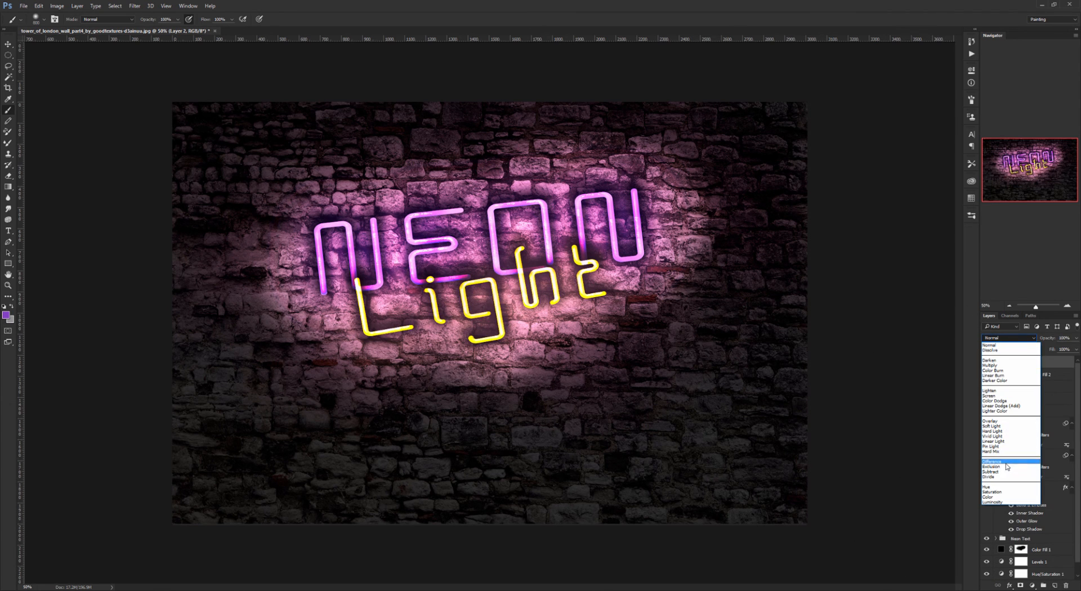
pyautogui.click(996, 401)
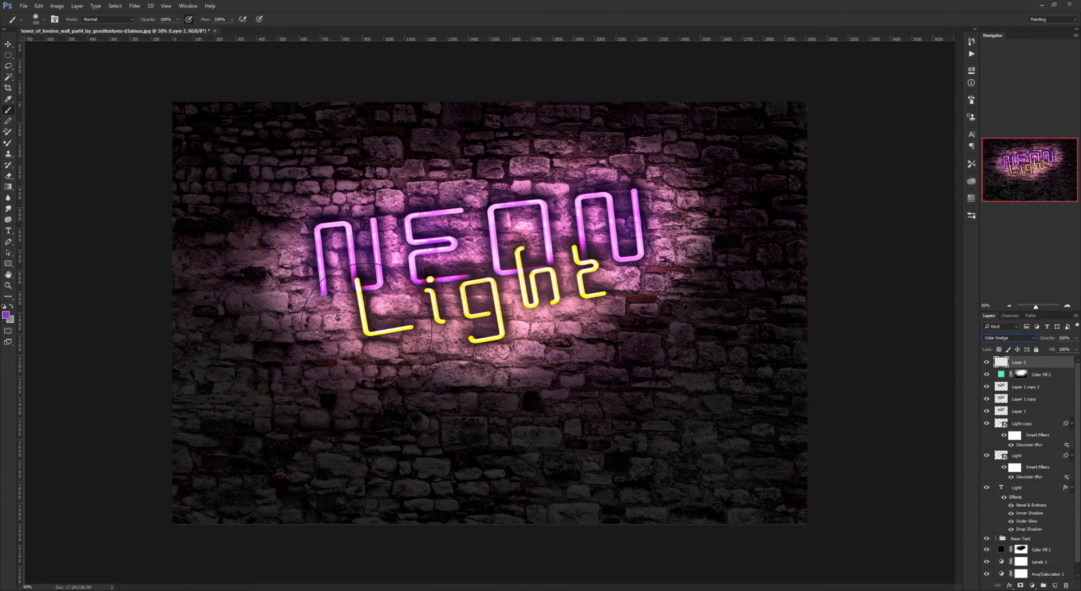
# Step: Sample light yellow from the Light text, shrink the brush and paint a glow at the L's lower corner on Layer 2
pyautogui.keyDown('alt'); pyautogui.click(366, 327); pyautogui.keyUp('alt')
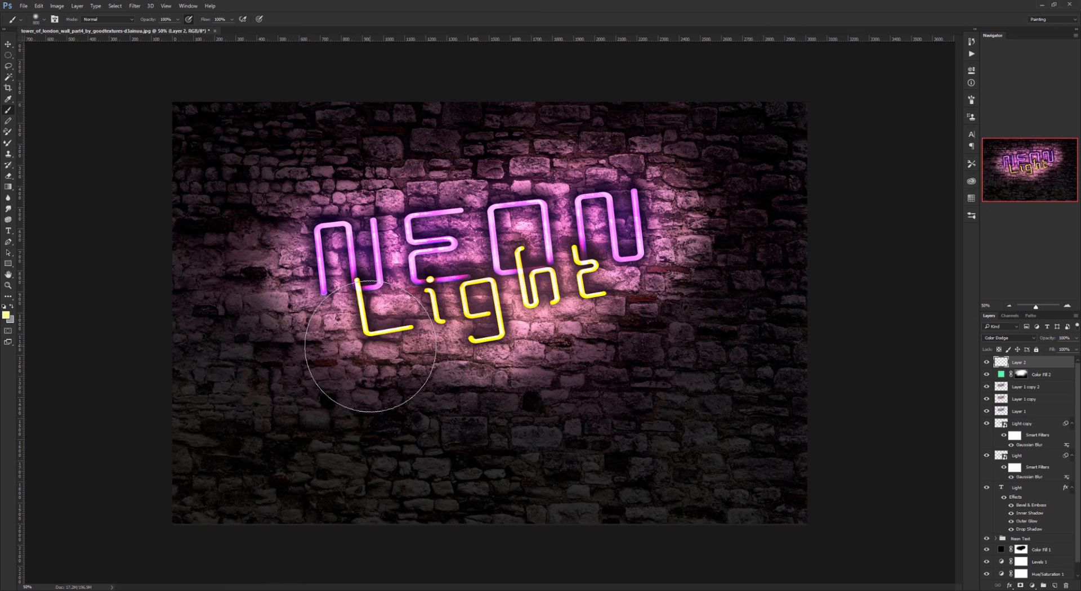
pyautogui.press('[')
pyautogui.press('[')
pyautogui.press('[')
pyautogui.press('[')
pyautogui.click(365, 325)
pyautogui.click(362, 333)
pyautogui.click(364, 338)
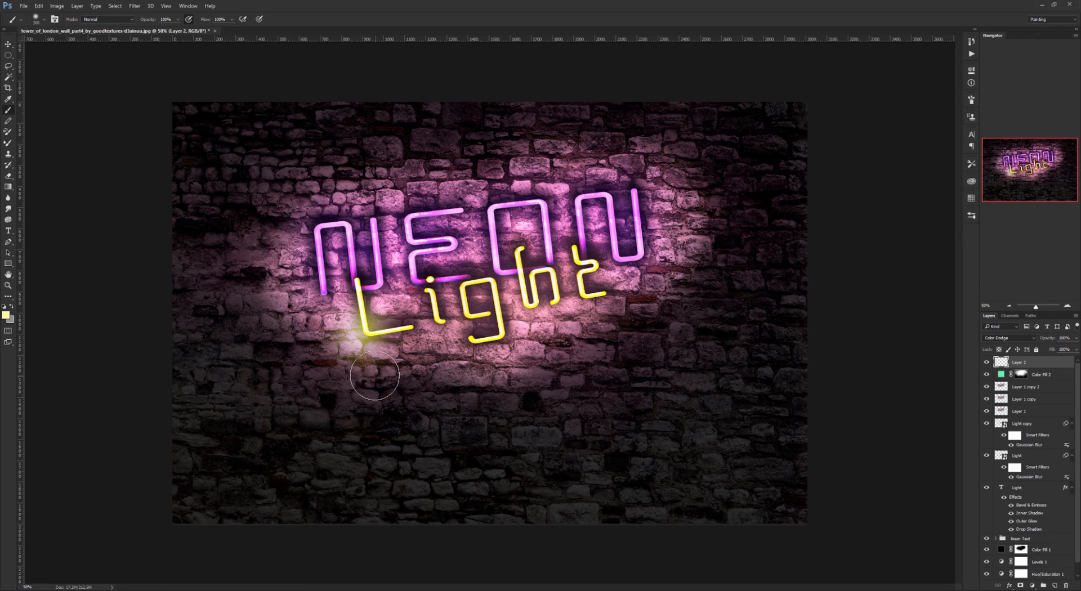
# Step: Shrink the brush further and dab yellow glow spots around the letters g, h and t of Light
pyautogui.press('[')
pyautogui.press('[')
pyautogui.press('[')
pyautogui.click(500, 343)
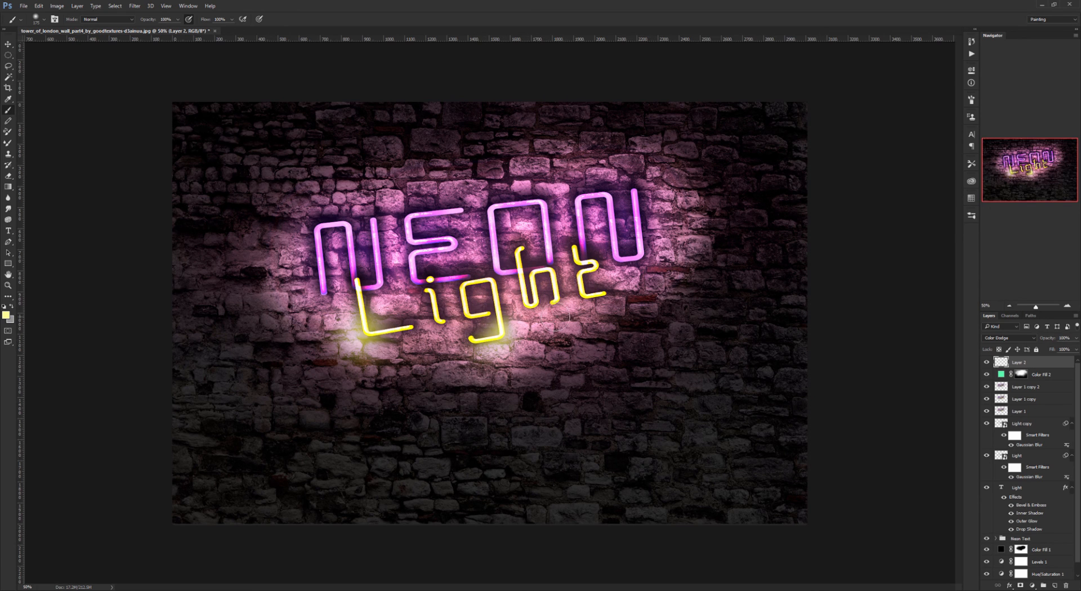
pyautogui.click(533, 307)
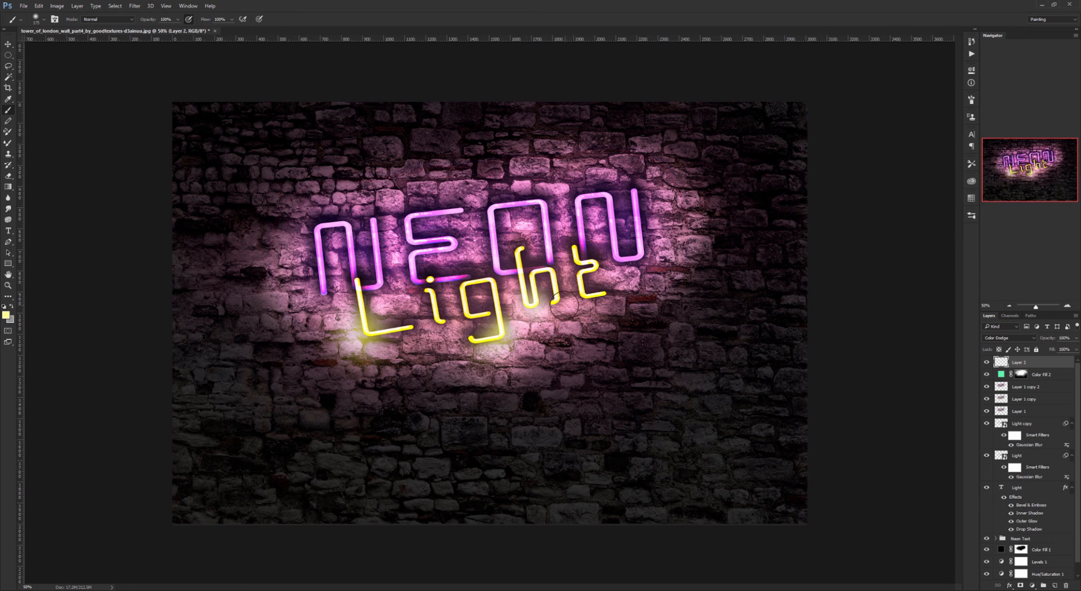
pyautogui.click(590, 304)
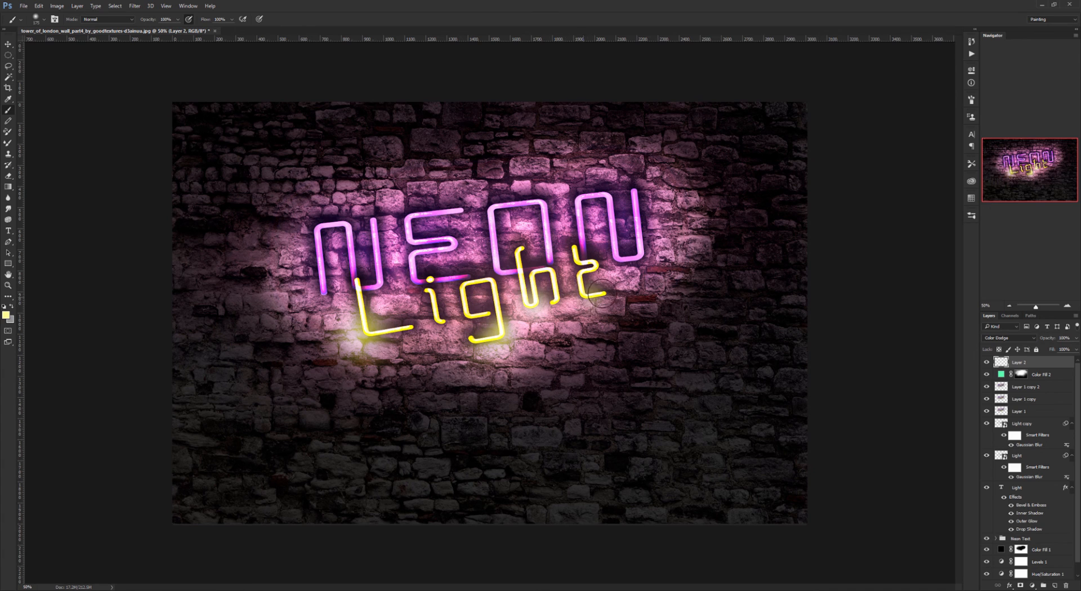
pyautogui.click(593, 264)
pyautogui.click(592, 267)
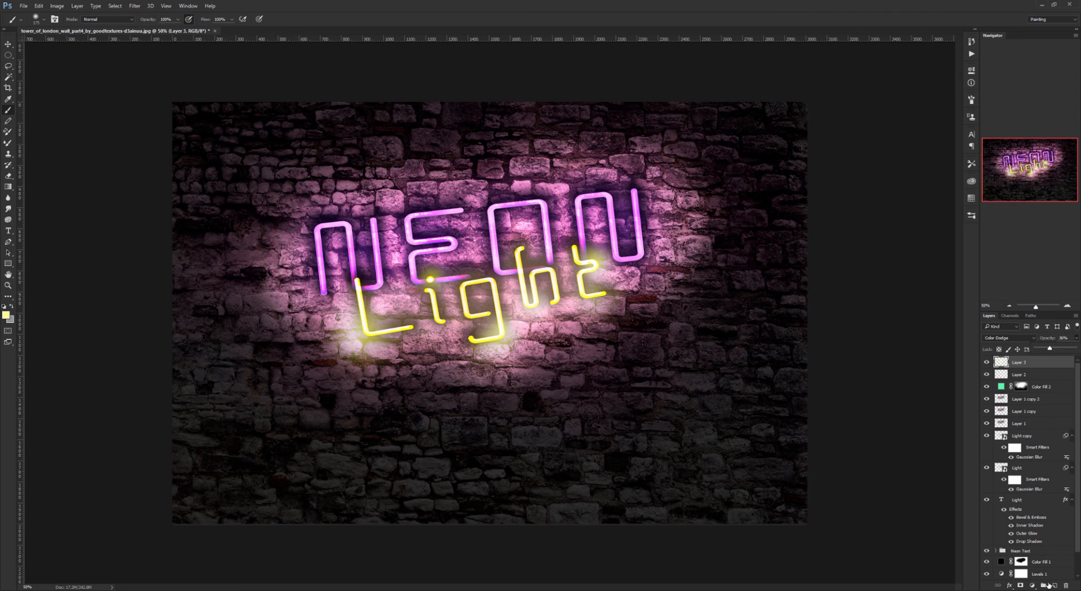
# Step: Add a new layer above Layer 3 and set its blend mode to Color Dodge
pyautogui.click(1051, 586)
pyautogui.click(999, 340)
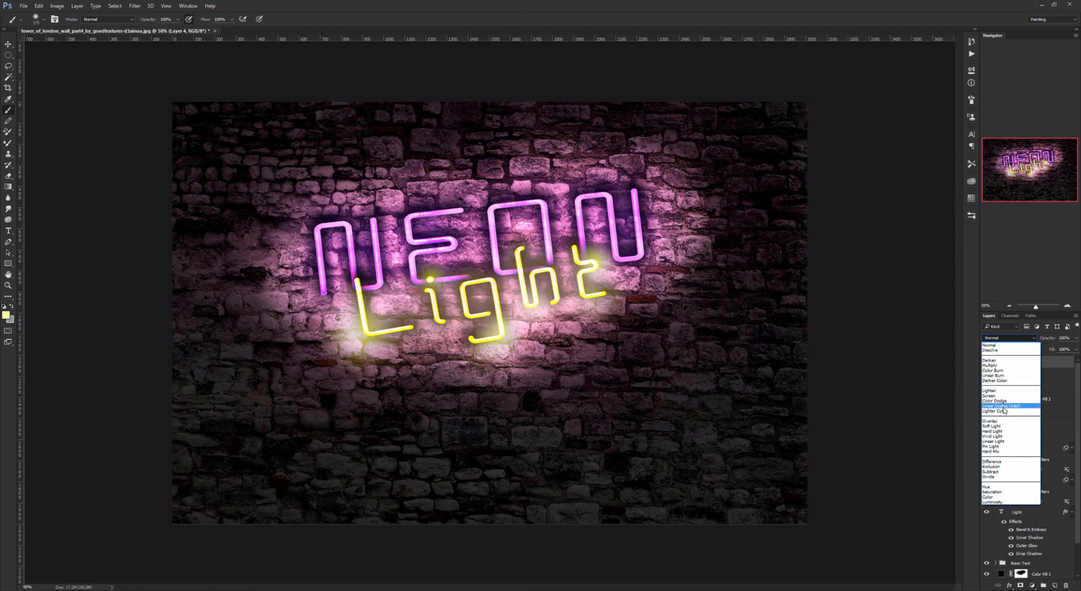
pyautogui.click(1000, 401)
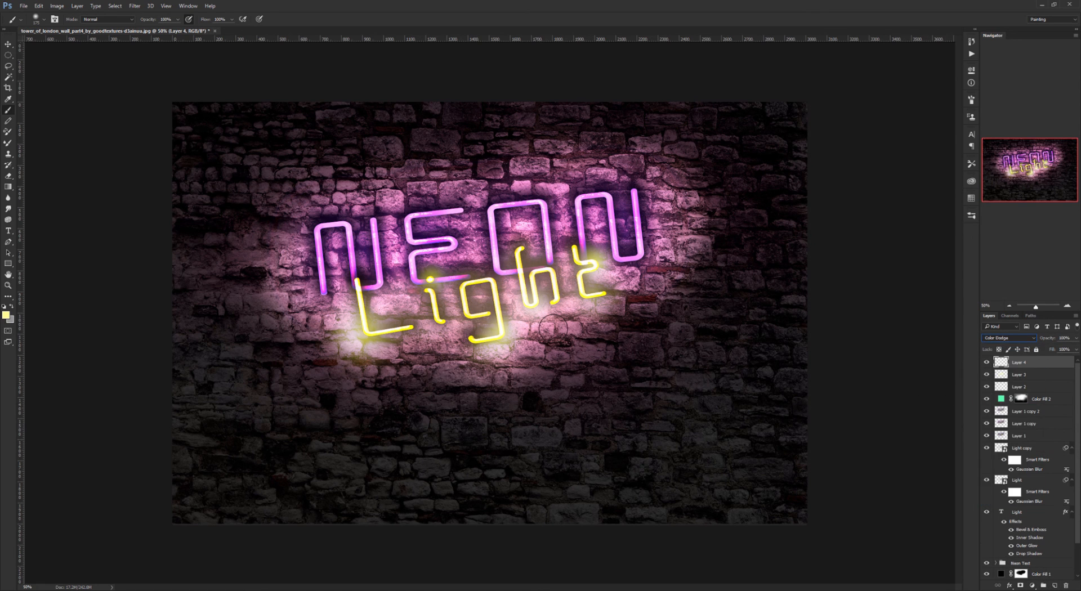
# Step: Sample the pink of the NEON tubes and paint pink glow spots on the letters' corners and edges on Layer 4
pyautogui.keyDown('alt'); pyautogui.click(357, 250); pyautogui.keyUp('alt')
pyautogui.moveTo(321, 238)
pyautogui.mouseDown()
pyautogui.moveTo(320, 225)
pyautogui.moveTo(339, 228)
pyautogui.mouseUp()
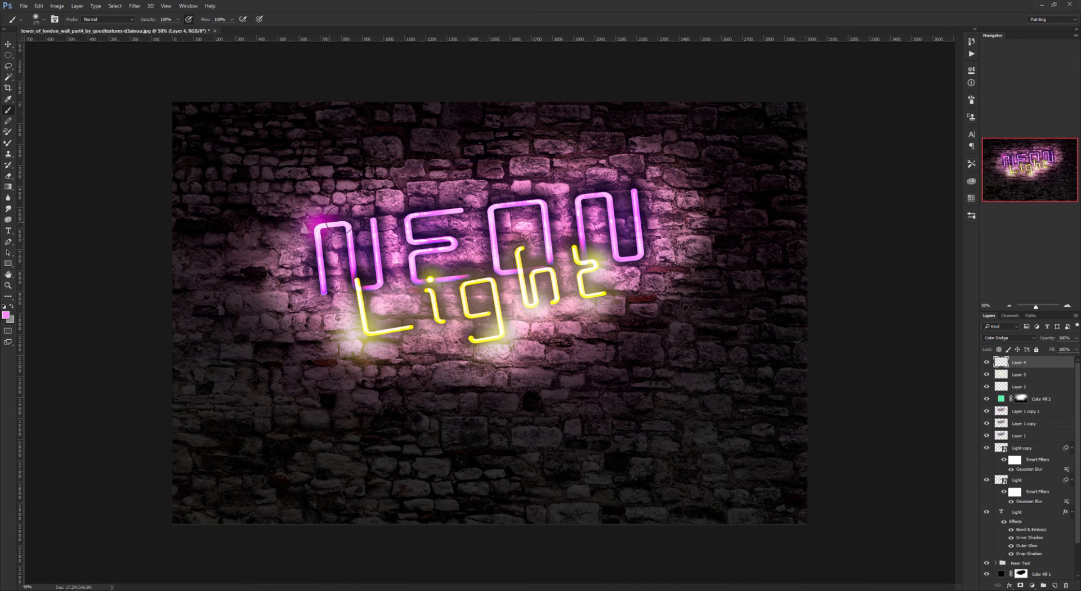
pyautogui.click(320, 243)
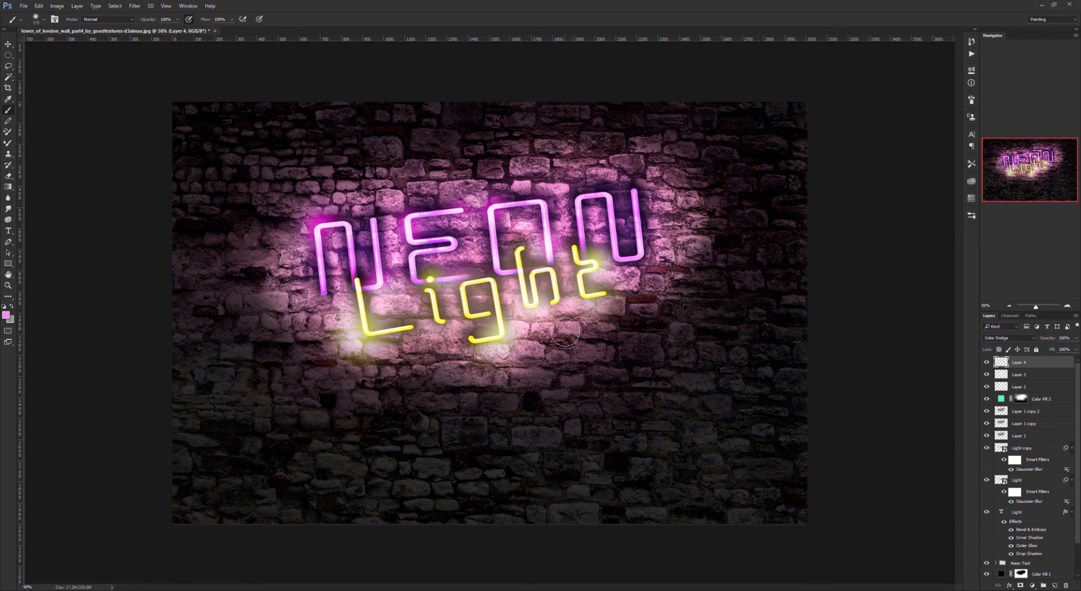
pyautogui.click(579, 211)
pyautogui.moveTo(641, 244)
pyautogui.mouseDown()
pyautogui.moveTo(640, 202)
pyautogui.moveTo(639, 260)
pyautogui.mouseUp()
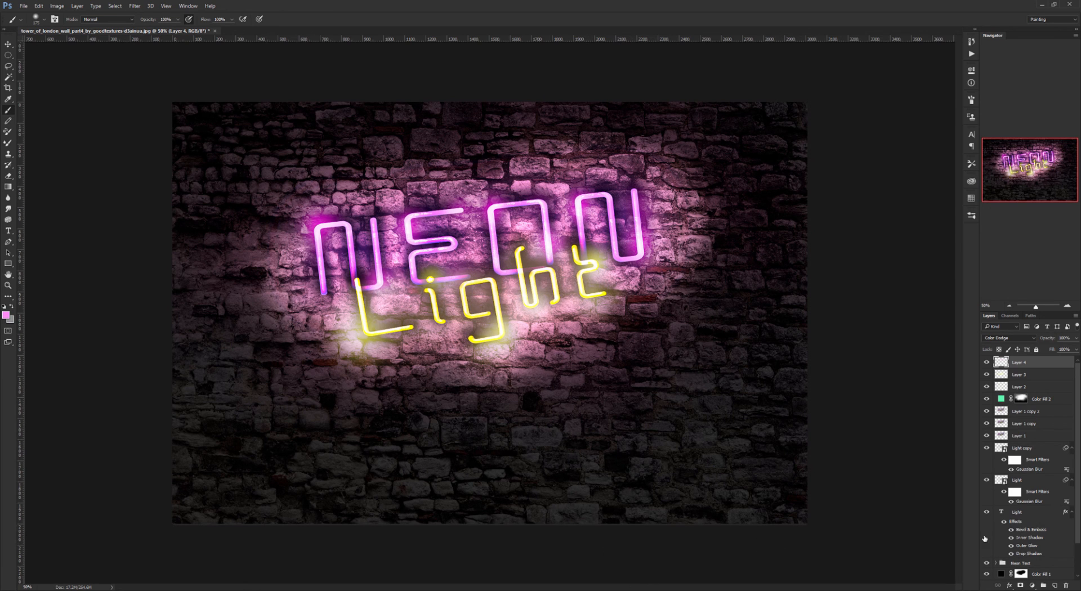
# Step: Add a Color Balance adjustment layer with midtones at Cyan-Red -60, Magenta-Green -30 and Yellow-Blue +60
pyautogui.click(1031, 586)
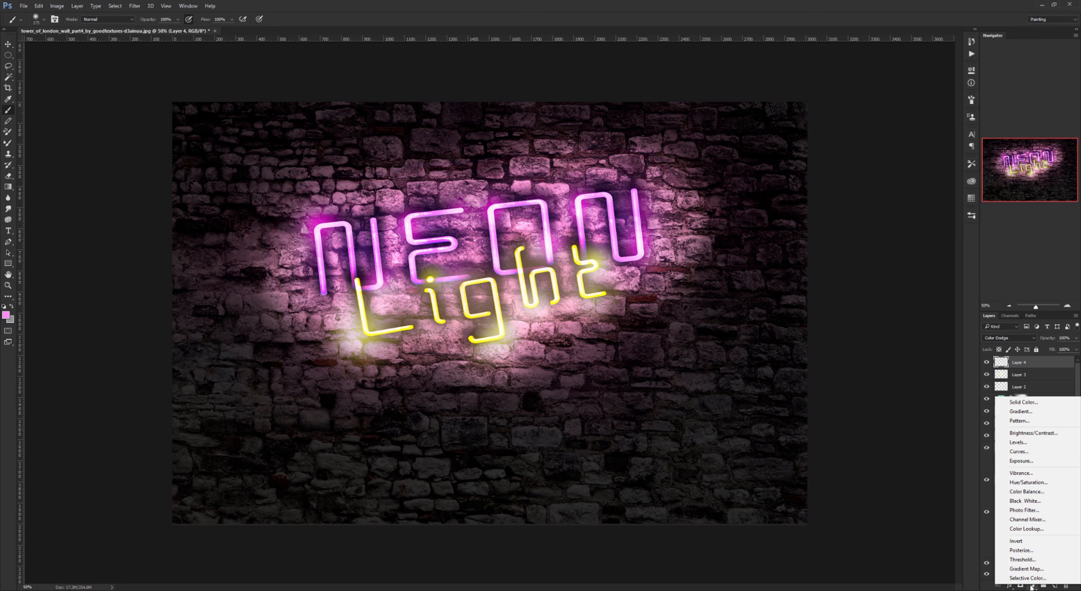
pyautogui.click(1031, 495)
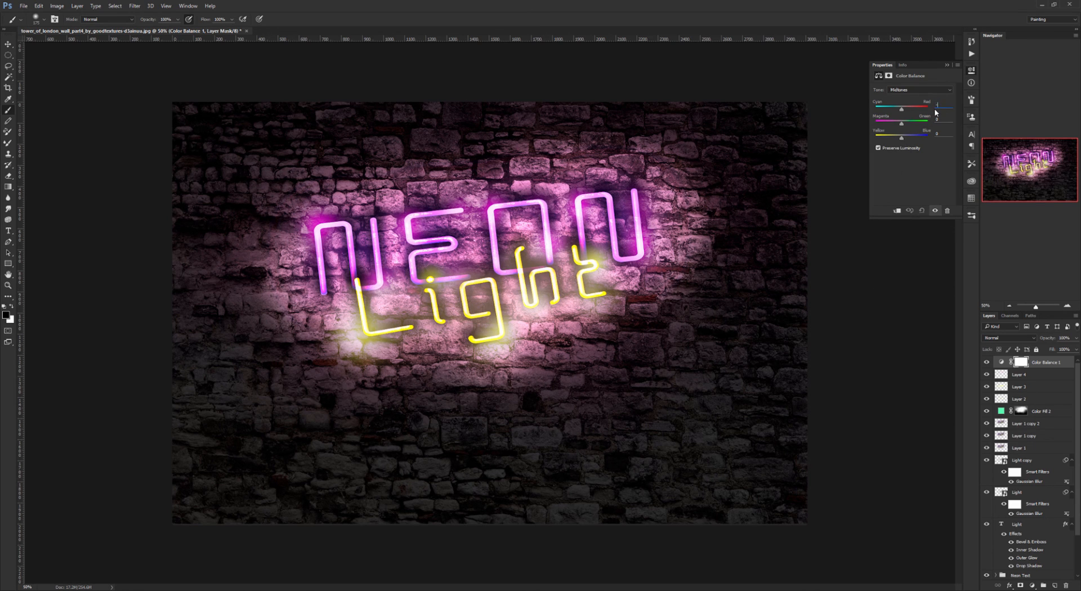
pyautogui.write('-60')
pyautogui.write('-30')
pyautogui.write('60')
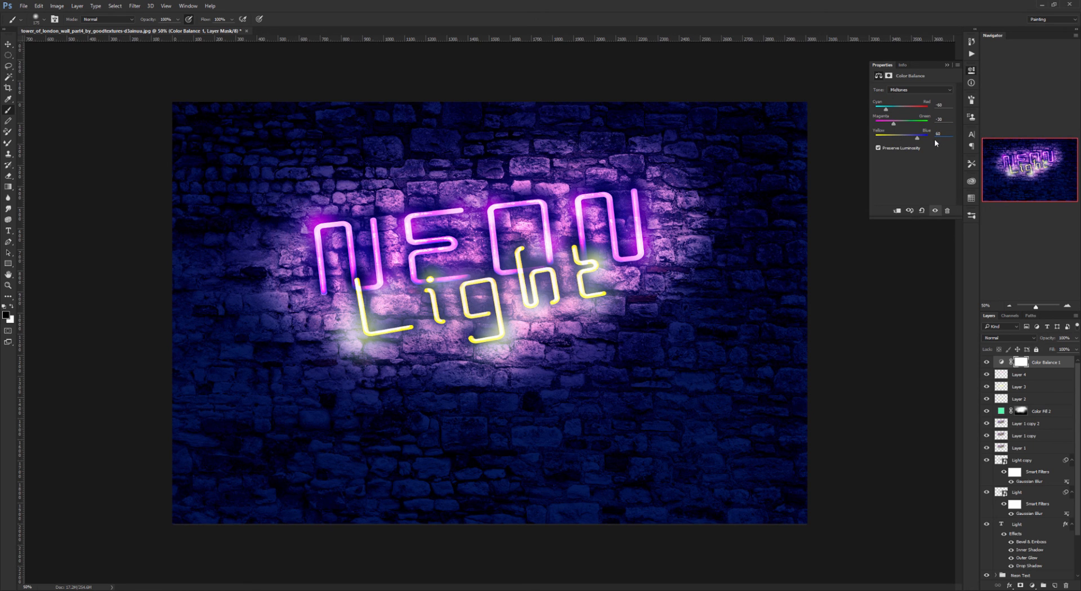
pyautogui.click(946, 65)
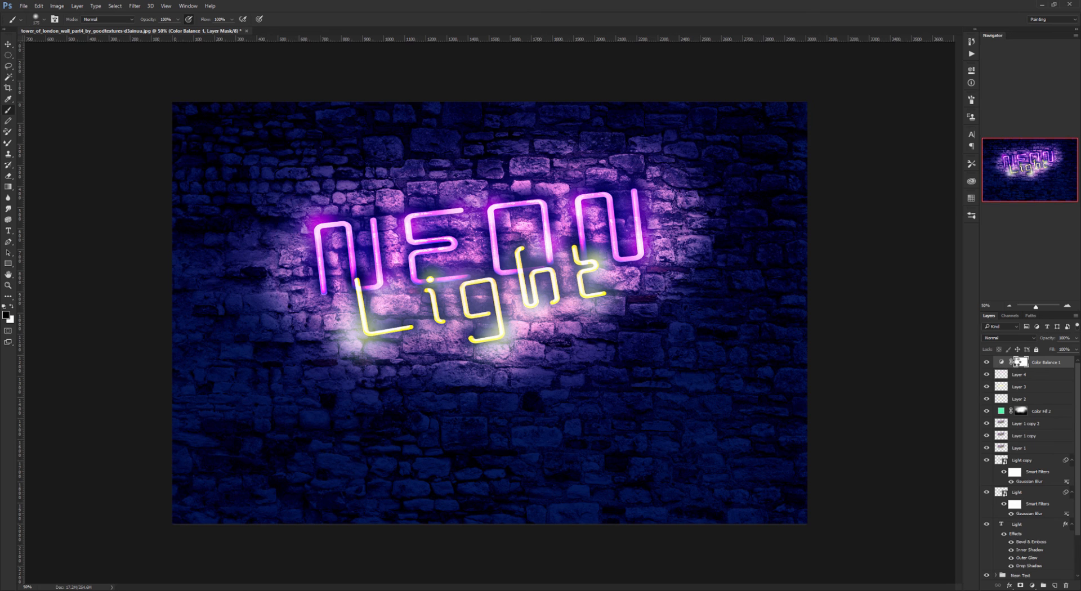
# Step: Invert the Color Balance 1 mask to black and paint white with an enlarged brush over the wall around NEON
pyautogui.doubleClick(1019, 362)
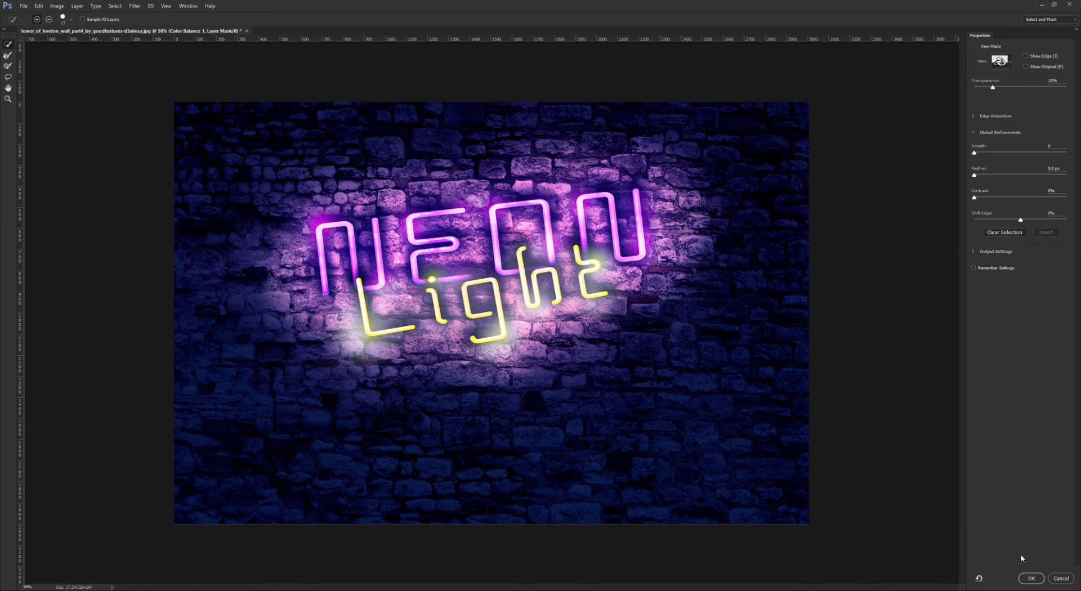
pyautogui.click(1031, 578)
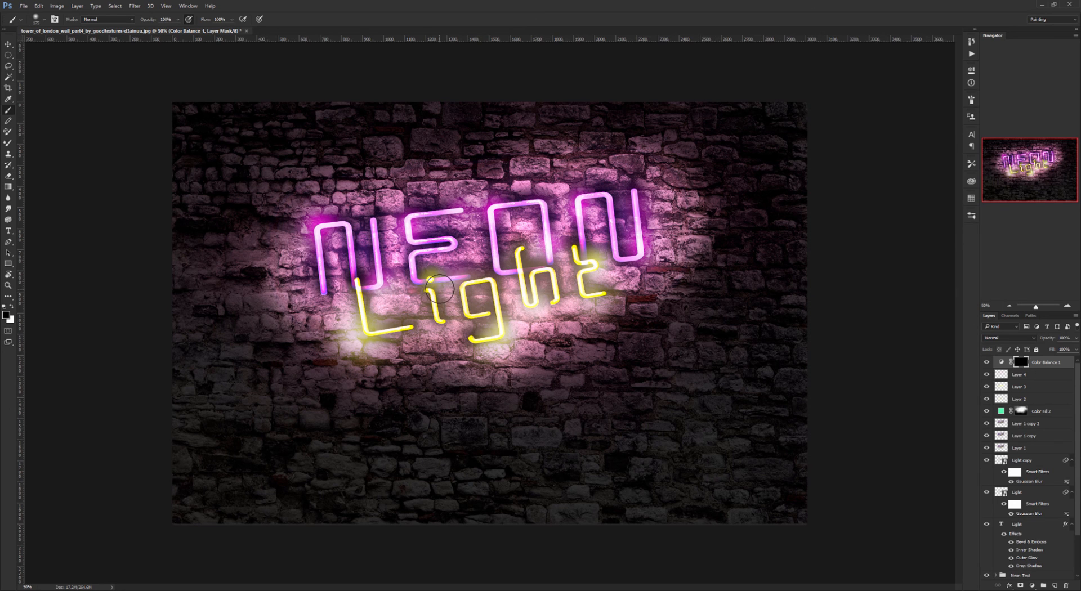
pyautogui.press('x')
pyautogui.moveTo(338, 215)
pyautogui.mouseDown()
pyautogui.moveTo(304, 266)
pyautogui.moveTo(308, 284)
pyautogui.moveTo(313, 245)
pyautogui.moveTo(333, 248)
pyautogui.moveTo(389, 200)
pyautogui.moveTo(357, 237)
pyautogui.moveTo(363, 263)
pyautogui.moveTo(400, 262)
pyautogui.moveTo(390, 237)
pyautogui.moveTo(416, 206)
pyautogui.moveTo(434, 255)
pyautogui.moveTo(459, 256)
pyautogui.moveTo(441, 213)
pyautogui.moveTo(490, 219)
pyautogui.moveTo(409, 205)
pyautogui.moveTo(382, 221)
pyautogui.moveTo(470, 242)
pyautogui.moveTo(458, 271)
pyautogui.moveTo(423, 260)
pyautogui.moveTo(410, 240)
pyautogui.moveTo(433, 230)
pyautogui.moveTo(354, 231)
pyautogui.moveTo(316, 252)
pyautogui.moveTo(326, 230)
pyautogui.moveTo(394, 240)
pyautogui.moveTo(491, 213)
pyautogui.moveTo(528, 226)
pyautogui.moveTo(596, 213)
pyautogui.moveTo(560, 214)
pyautogui.moveTo(625, 228)
pyautogui.moveTo(626, 215)
pyautogui.moveTo(392, 233)
pyautogui.moveTo(550, 210)
pyautogui.moveTo(616, 209)
pyautogui.moveTo(562, 223)
pyautogui.moveTo(562, 236)
pyautogui.moveTo(643, 211)
pyautogui.moveTo(625, 226)
pyautogui.moveTo(661, 220)
pyautogui.moveTo(524, 211)
pyautogui.moveTo(343, 243)
pyautogui.moveTo(601, 211)
pyautogui.moveTo(345, 240)
pyautogui.moveTo(539, 208)
pyautogui.moveTo(549, 248)
pyautogui.moveTo(399, 339)
pyautogui.moveTo(447, 223)
pyautogui.moveTo(600, 226)
pyautogui.mouseUp()
pyautogui.press(']')
pyautogui.press(']')
pyautogui.press(']')
pyautogui.press(']')
pyautogui.press(']')
pyautogui.press(']')
pyautogui.press(']')
pyautogui.press(']')
pyautogui.press(']')
pyautogui.press(']')
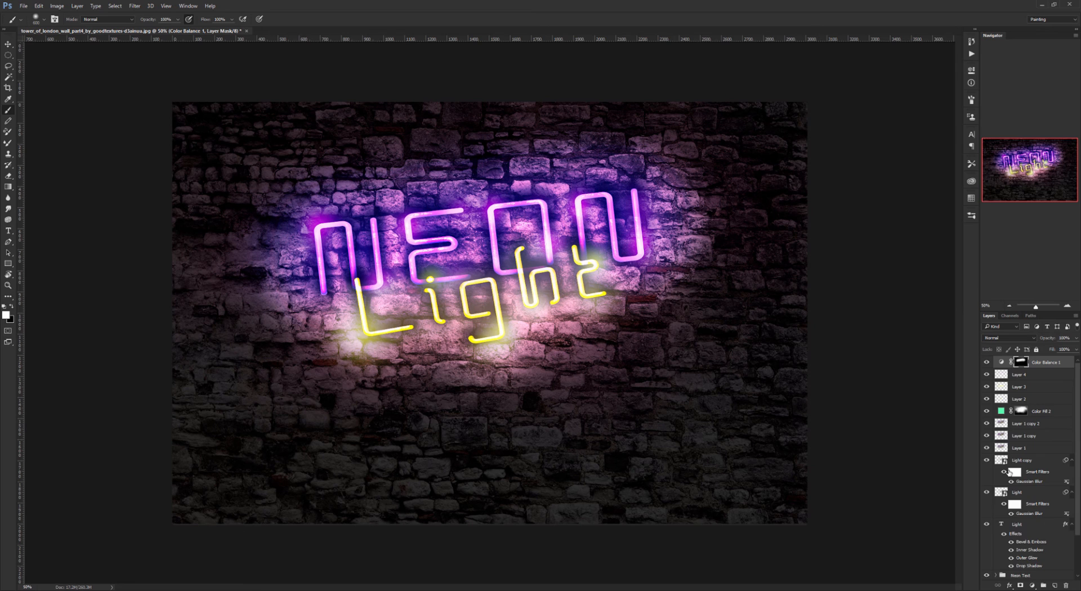
# Step: Add a second Color Balance adjustment layer, shifting the midtones to about +34 toward green and -52 toward yellow
pyautogui.click(1032, 585)
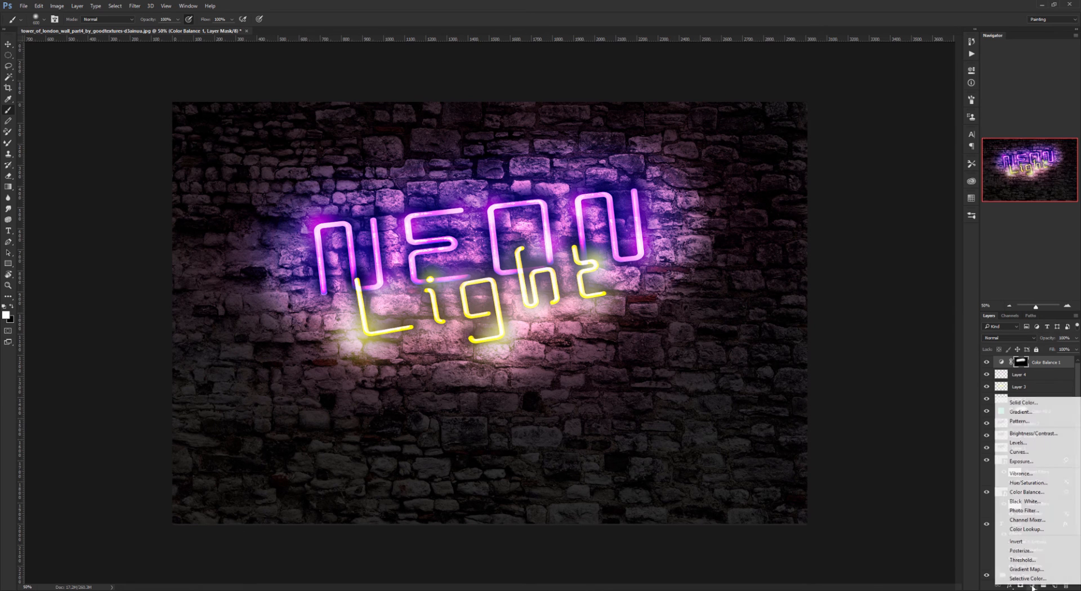
pyautogui.click(1022, 493)
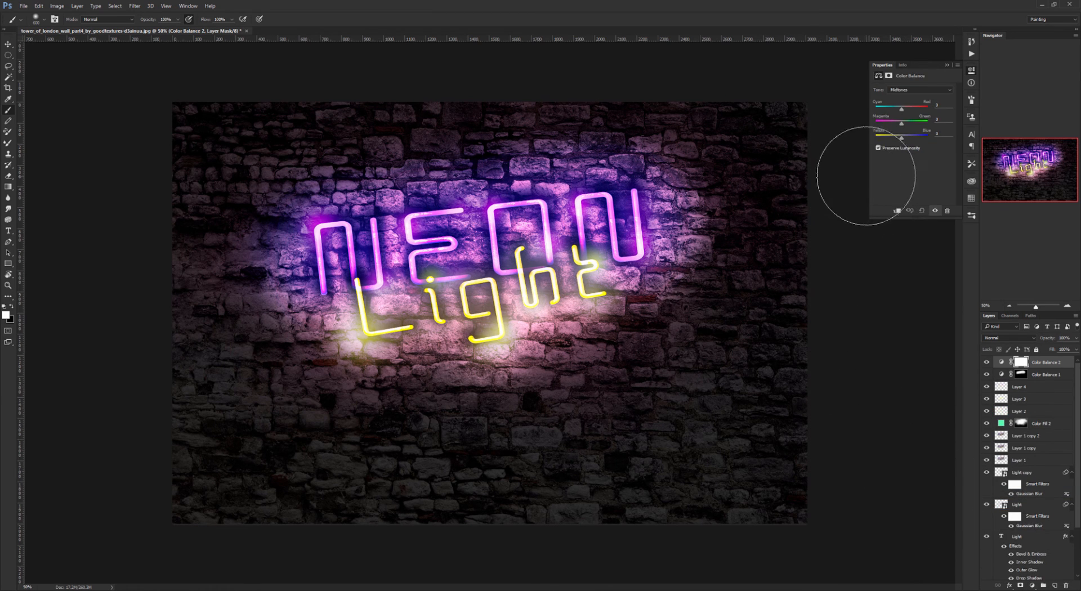
pyautogui.moveTo(900, 139); pyautogui.dragTo(904, 113)
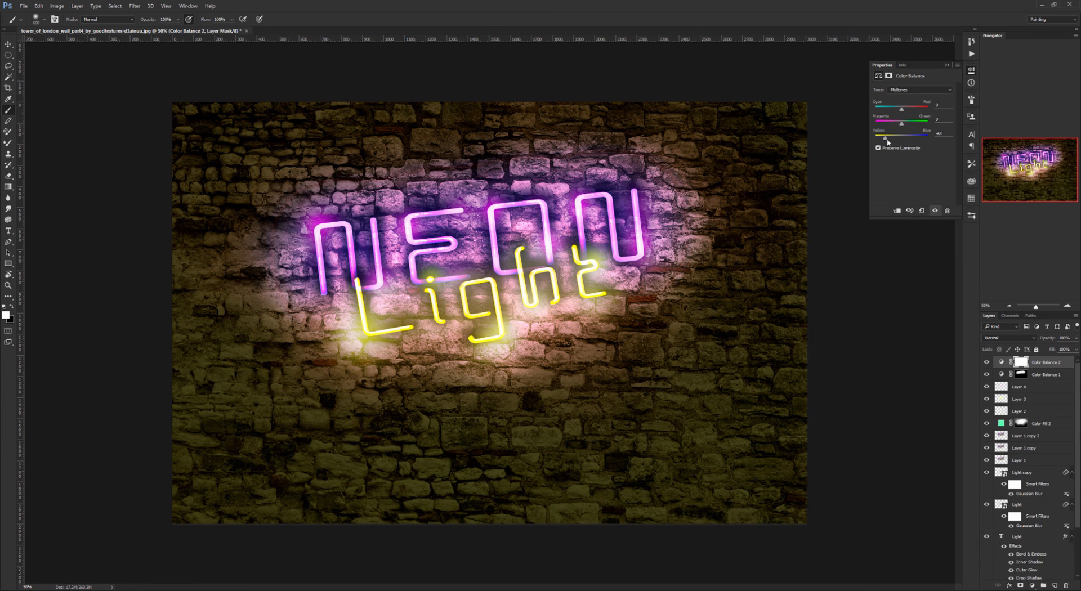
pyautogui.moveTo(886, 141); pyautogui.dragTo(910, 126)
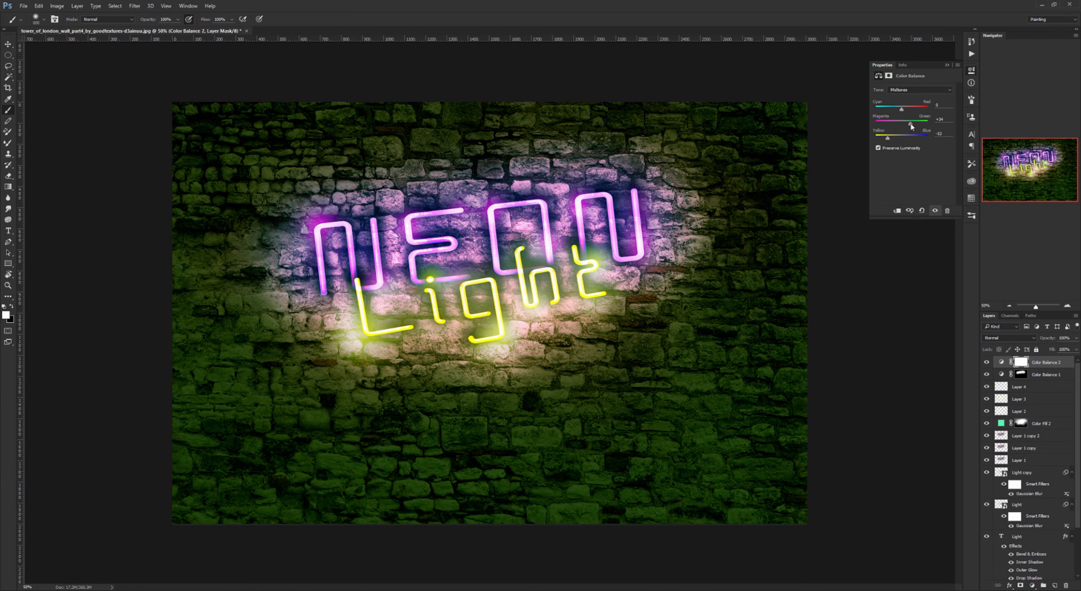
pyautogui.moveTo(903, 111); pyautogui.dragTo(901, 112)
pyautogui.click(946, 66)
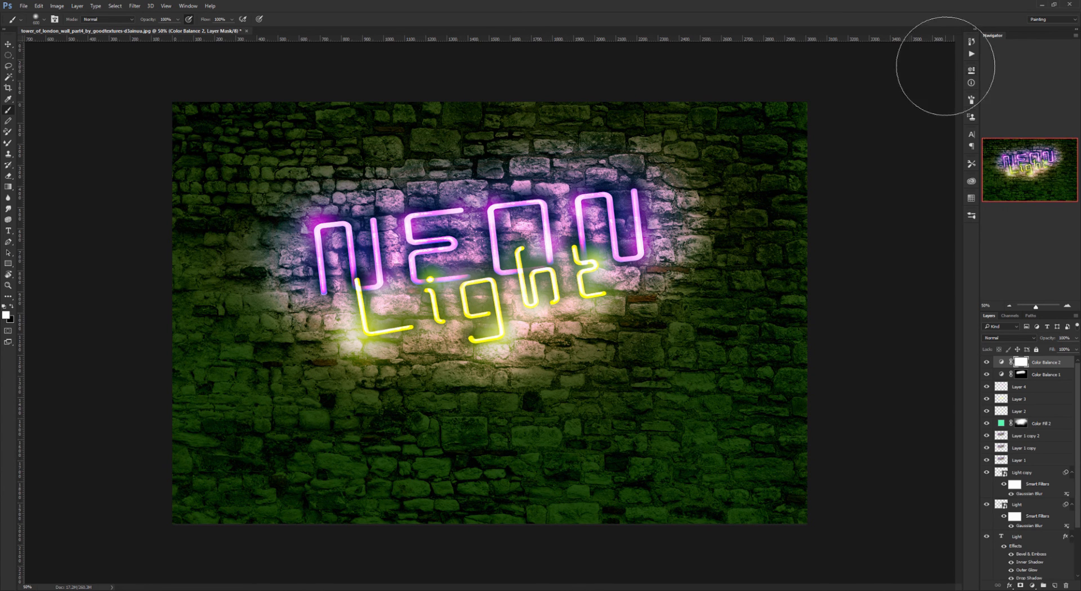
# Step: Invert the Color Balance 2 mask to black and paint white on it over the wall around the Light text
pyautogui.doubleClick(1021, 366)
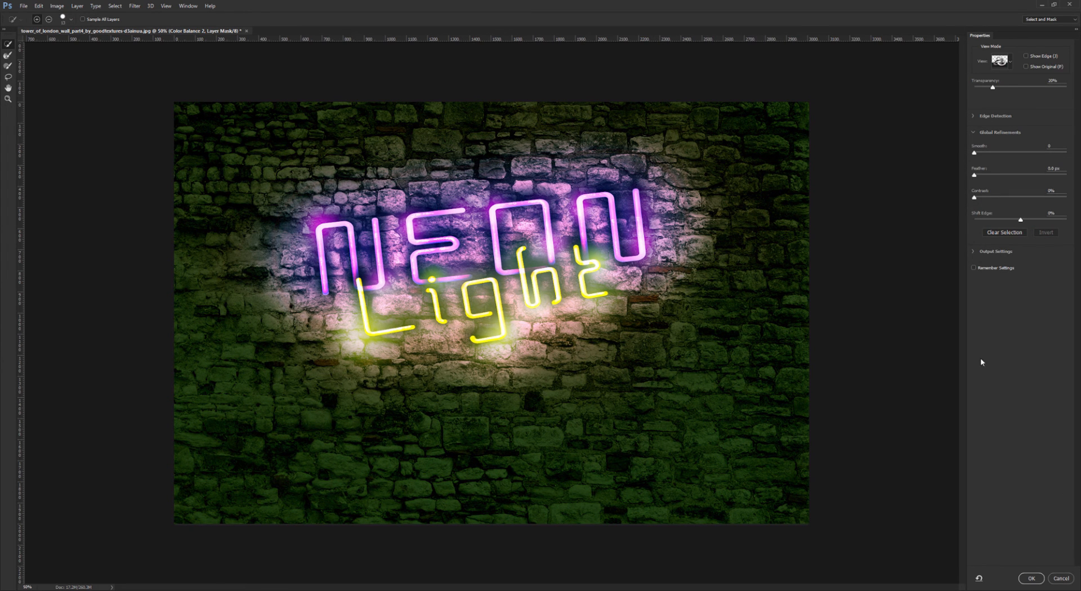
pyautogui.click(1029, 577)
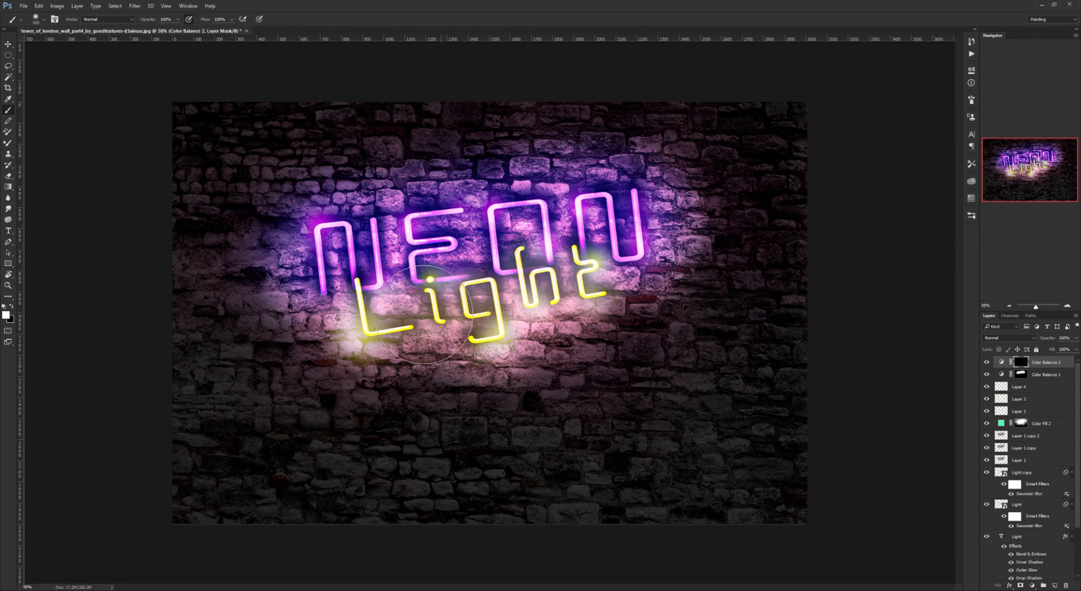
pyautogui.click(401, 312)
pyautogui.moveTo(401, 312)
pyautogui.mouseDown()
pyautogui.moveTo(629, 284)
pyautogui.moveTo(509, 323)
pyautogui.moveTo(484, 310)
pyautogui.moveTo(434, 324)
pyautogui.moveTo(319, 310)
pyautogui.moveTo(334, 319)
pyautogui.moveTo(299, 296)
pyautogui.moveTo(385, 339)
pyautogui.moveTo(490, 332)
pyautogui.moveTo(614, 287)
pyautogui.moveTo(642, 265)
pyautogui.moveTo(623, 287)
pyautogui.moveTo(648, 265)
pyautogui.moveTo(505, 410)
pyautogui.moveTo(574, 315)
pyautogui.moveTo(522, 339)
pyautogui.moveTo(406, 348)
pyautogui.moveTo(508, 332)
pyautogui.moveTo(594, 298)
pyautogui.moveTo(440, 334)
pyautogui.moveTo(382, 335)
pyautogui.moveTo(381, 323)
pyautogui.moveTo(586, 292)
pyautogui.moveTo(618, 271)
pyautogui.moveTo(550, 356)
pyautogui.moveTo(443, 356)
pyautogui.moveTo(393, 324)
pyautogui.moveTo(531, 315)
pyautogui.moveTo(693, 284)
pyautogui.moveTo(659, 296)
pyautogui.moveTo(621, 271)
pyautogui.moveTo(651, 276)
pyautogui.moveTo(445, 369)
pyautogui.moveTo(315, 304)
pyautogui.moveTo(377, 348)
pyautogui.moveTo(350, 340)
pyautogui.moveTo(337, 357)
pyautogui.moveTo(373, 377)
pyautogui.moveTo(456, 364)
pyautogui.moveTo(589, 301)
pyautogui.moveTo(634, 320)
pyautogui.moveTo(454, 401)
pyautogui.moveTo(512, 425)
pyautogui.moveTo(402, 339)
pyautogui.mouseUp()
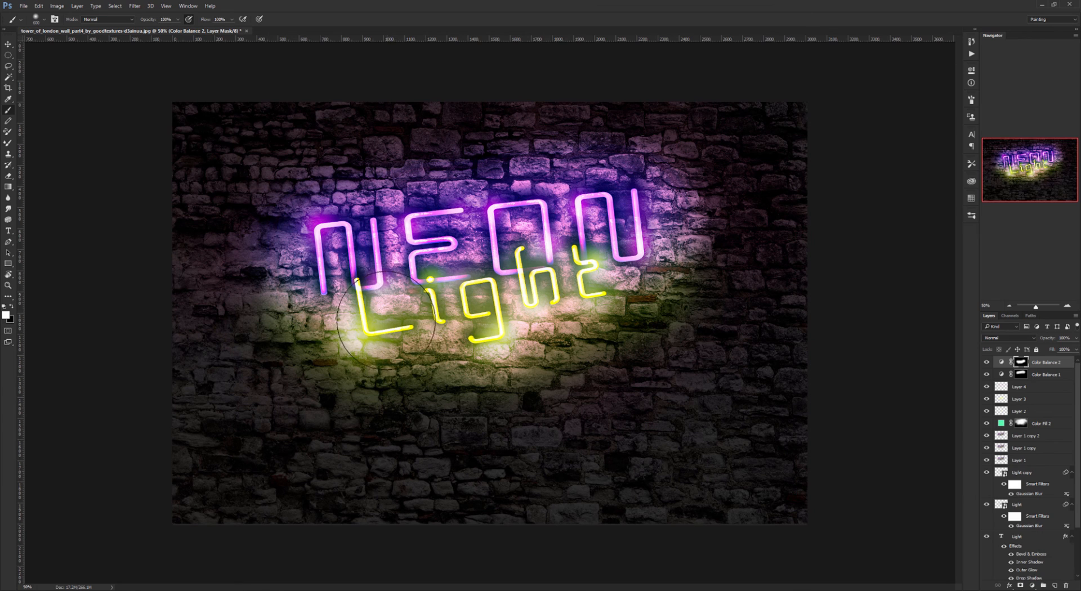
# Step: Swap to black, shrink the brush and trace the L and i of Light on the Color Balance 2 mask
pyautogui.press('x')
pyautogui.press('[')
pyautogui.press('[')
pyautogui.press('[')
pyautogui.press('[')
pyautogui.press('[')
pyautogui.press('[')
pyautogui.press('[')
pyautogui.press('[')
pyautogui.press('[')
pyautogui.press('[')
pyautogui.press('[')
pyautogui.press('[')
pyautogui.press('[')
pyautogui.press('[')
pyautogui.press('[')
pyautogui.moveTo(357, 281)
pyautogui.mouseDown()
pyautogui.moveTo(379, 348)
pyautogui.moveTo(371, 336)
pyautogui.moveTo(411, 327)
pyautogui.mouseUp()
pyautogui.moveTo(432, 289); pyautogui.dragTo(442, 321)
# Step: Open the settings of the Color Balance 2 adjustment layer
pyautogui.doubleClick(1003, 363)
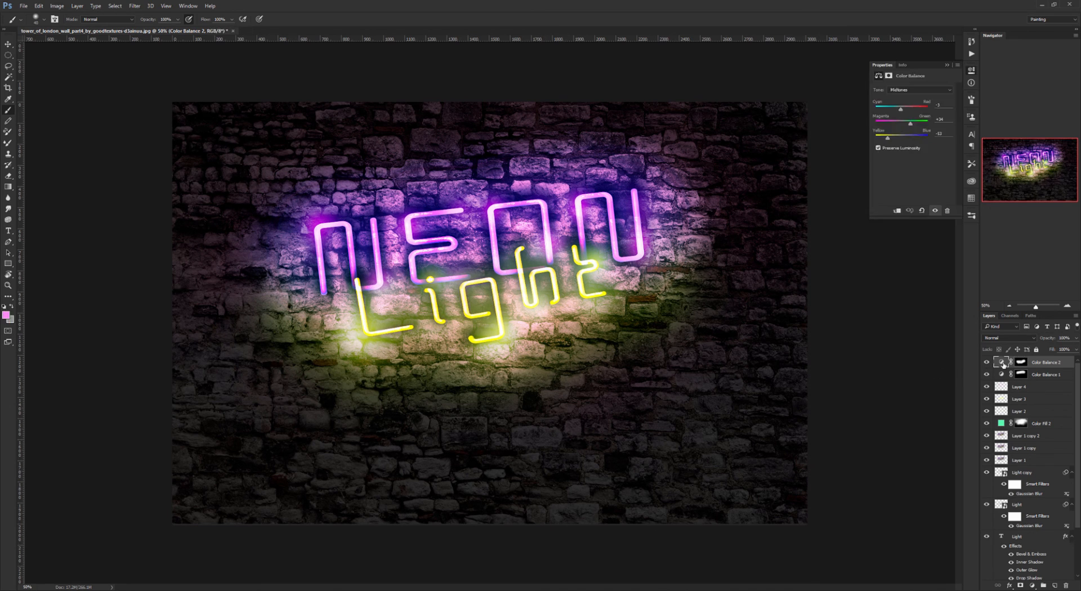